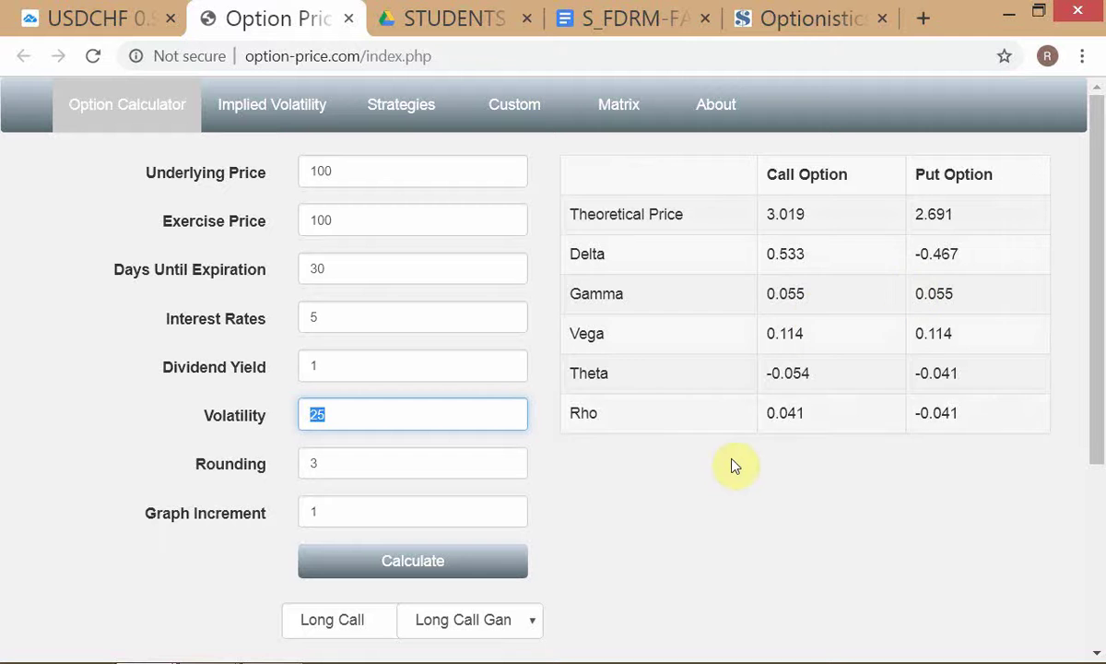
Step: Switch to the OptionTrader window and examine the implied volatility for the MSFT OCT 18 '19 expiration in the option chain
key("alt+Tab")
key("alt+Tab")
key("alt+Tab")
key("alt+Tab")
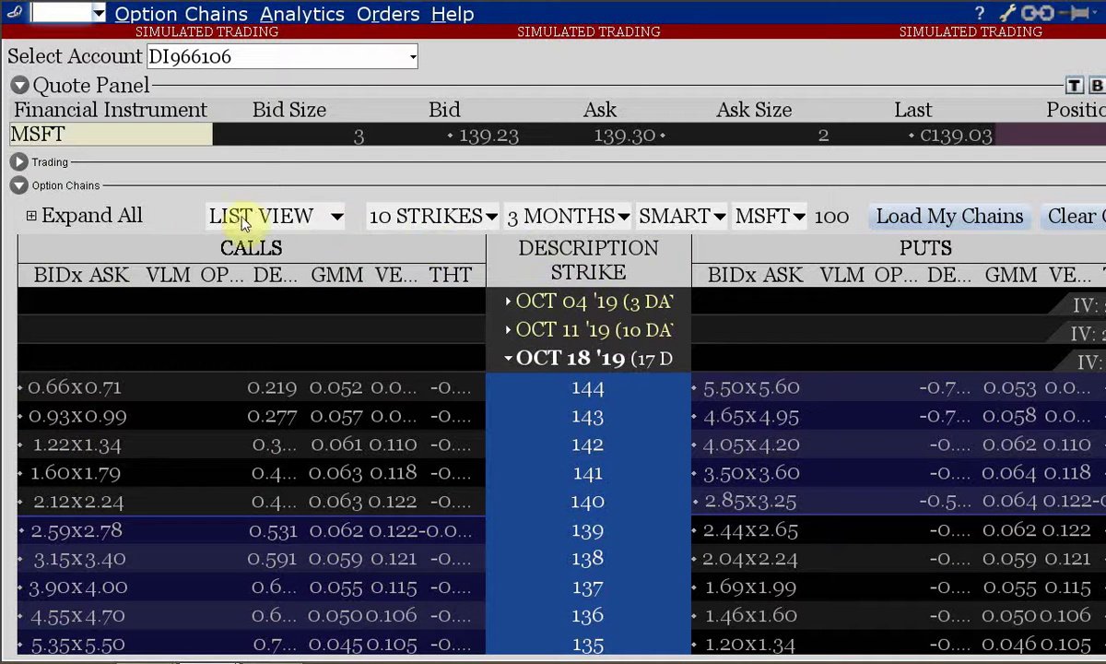
key("alt+Tab")
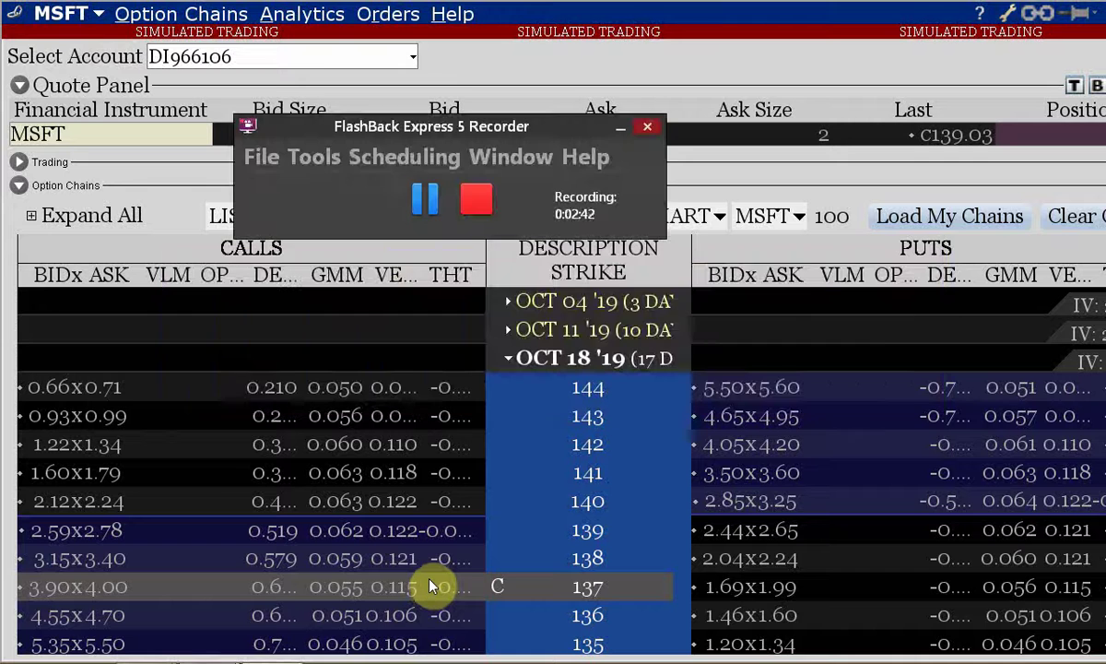
key("alt+Tab")
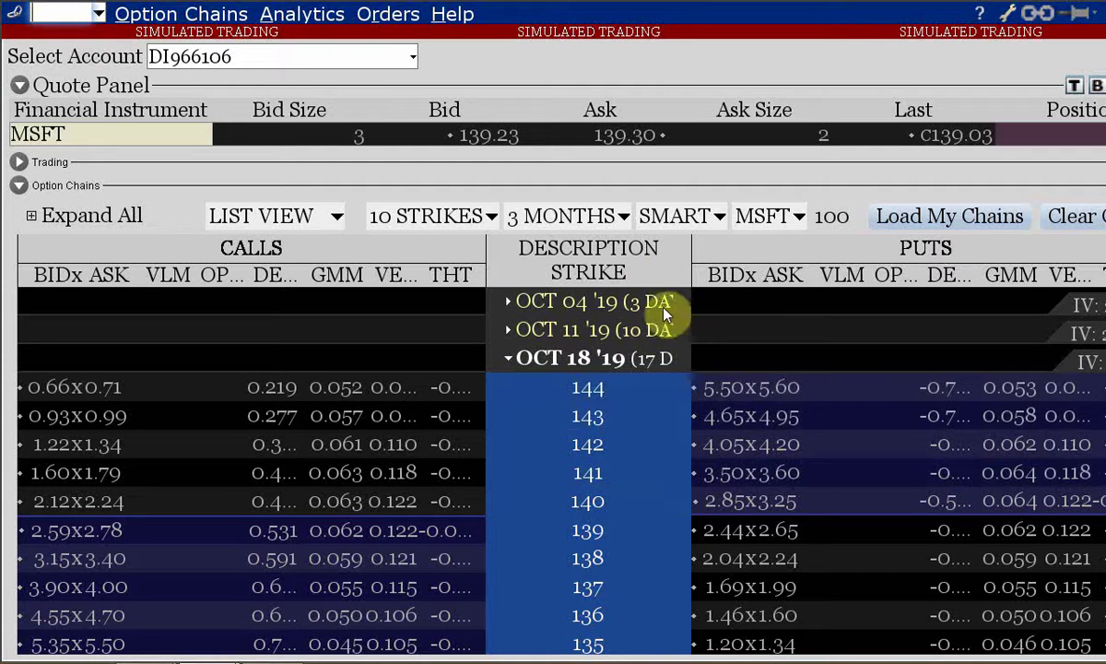
mouse_move(649, 305)
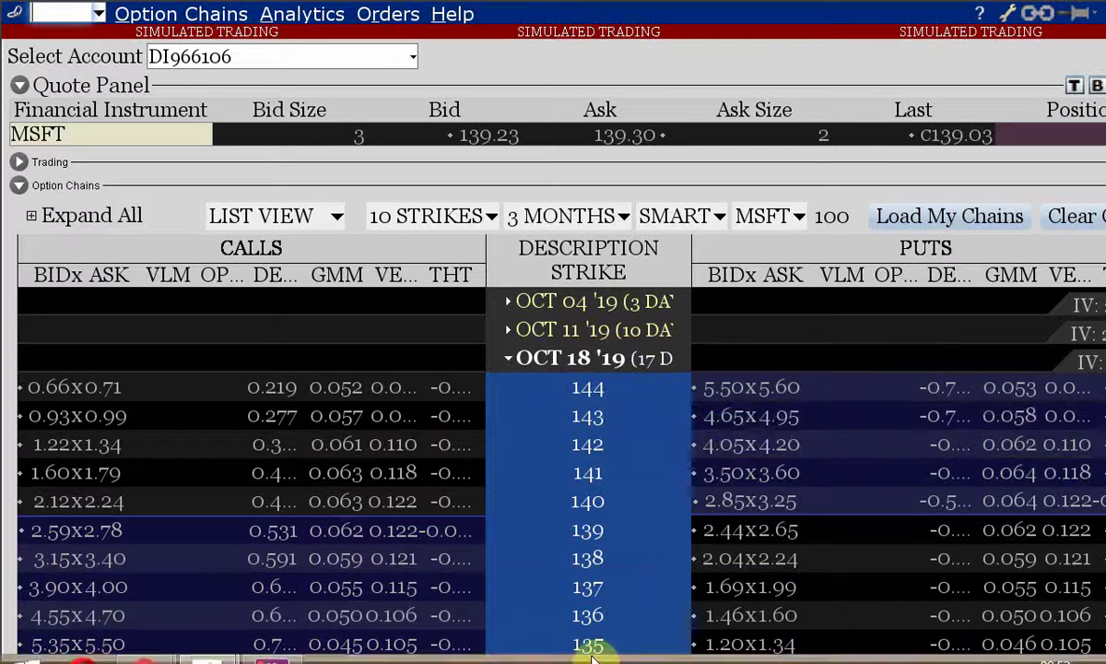
mouse_move(667, 339)
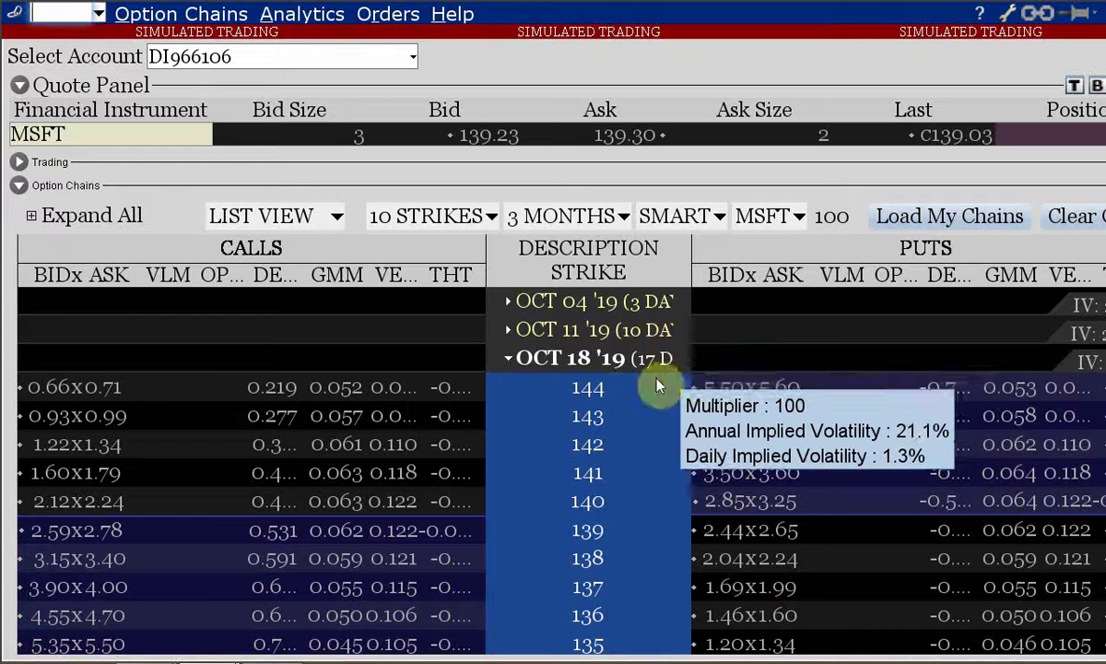
mouse_move(509, 367)
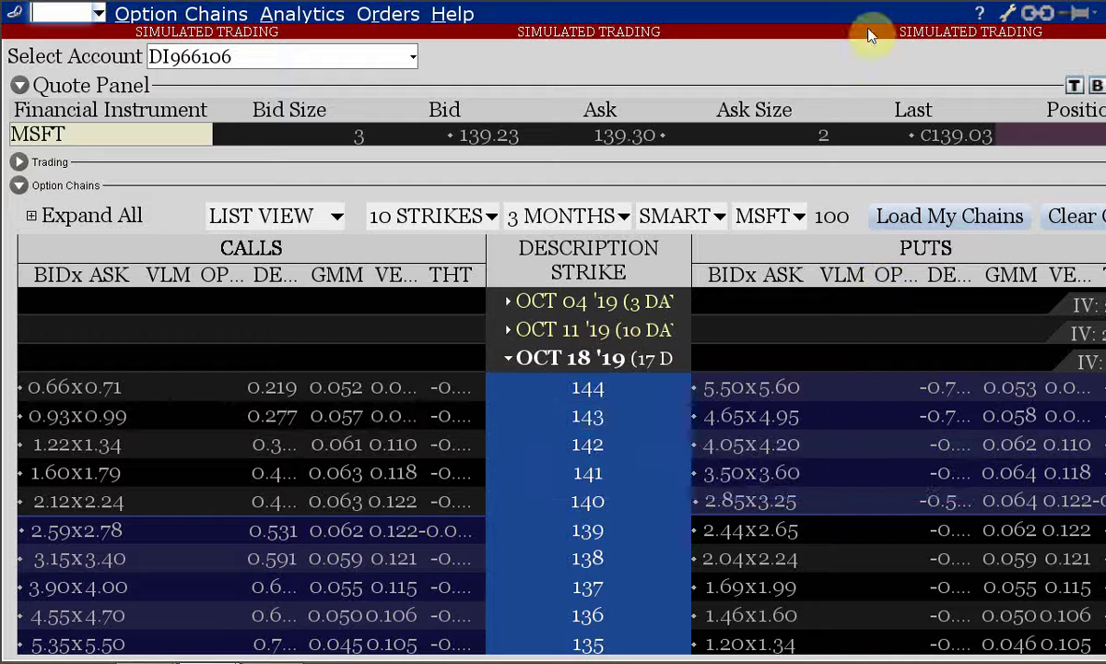
Step: Restore the OptionTrader window from its maximized state and resize it to fit the screen with the full puts side in view
key("alt+space")
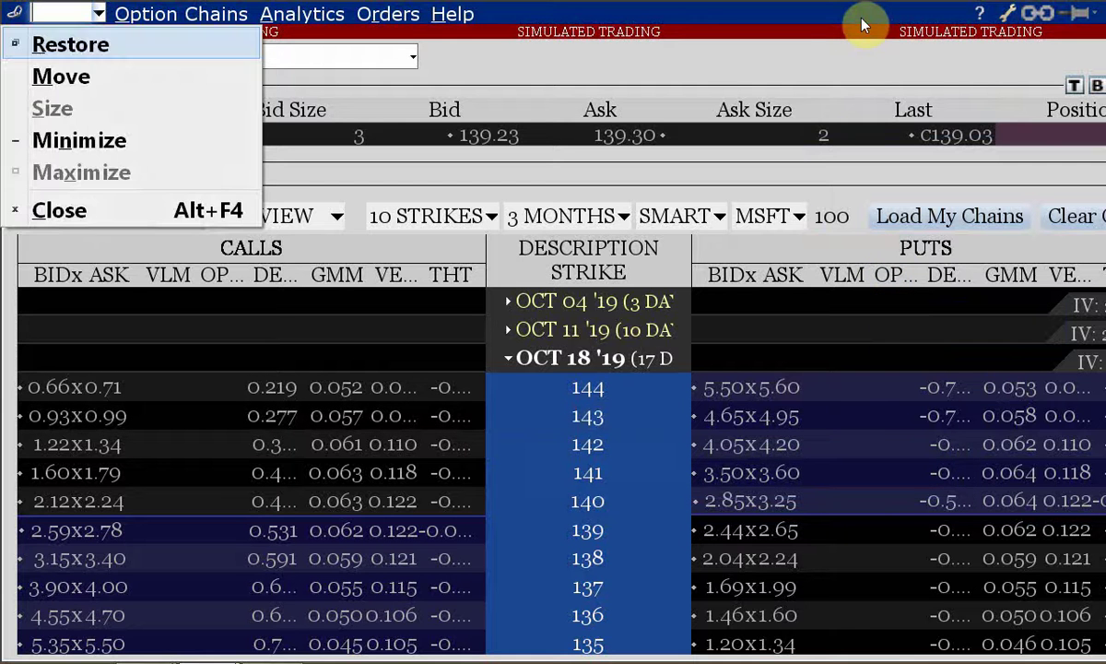
left_click(184, 46)
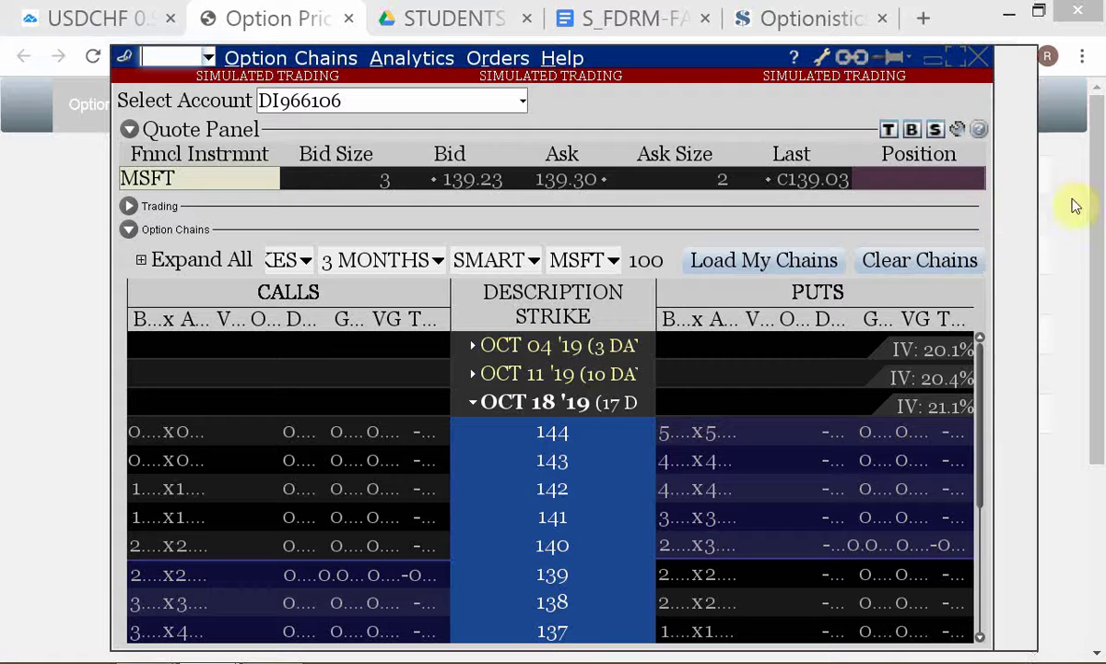
left_click_drag(1097, 196, 1096, 194)
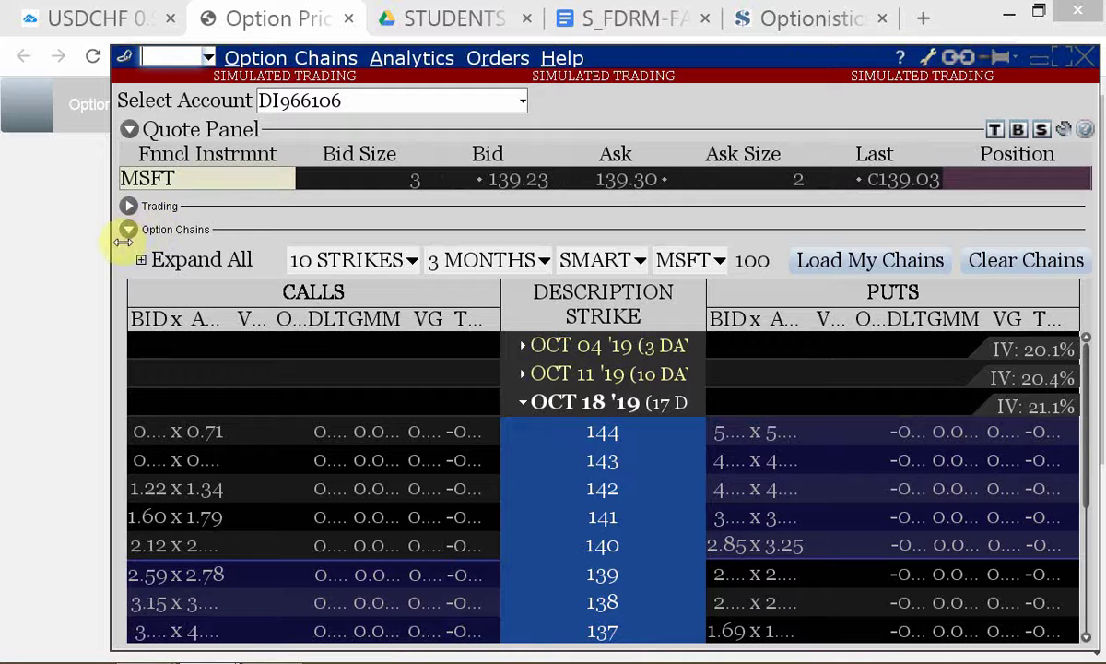
left_click_drag(108, 241, 19, 227)
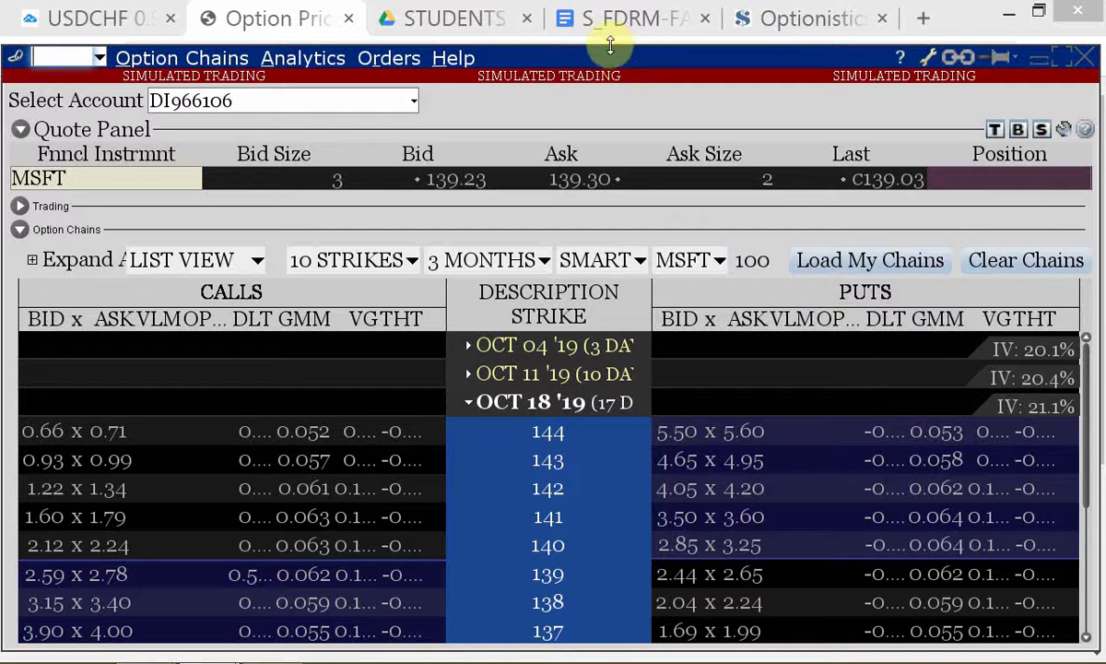
left_click_drag(610, 46, 605, 7)
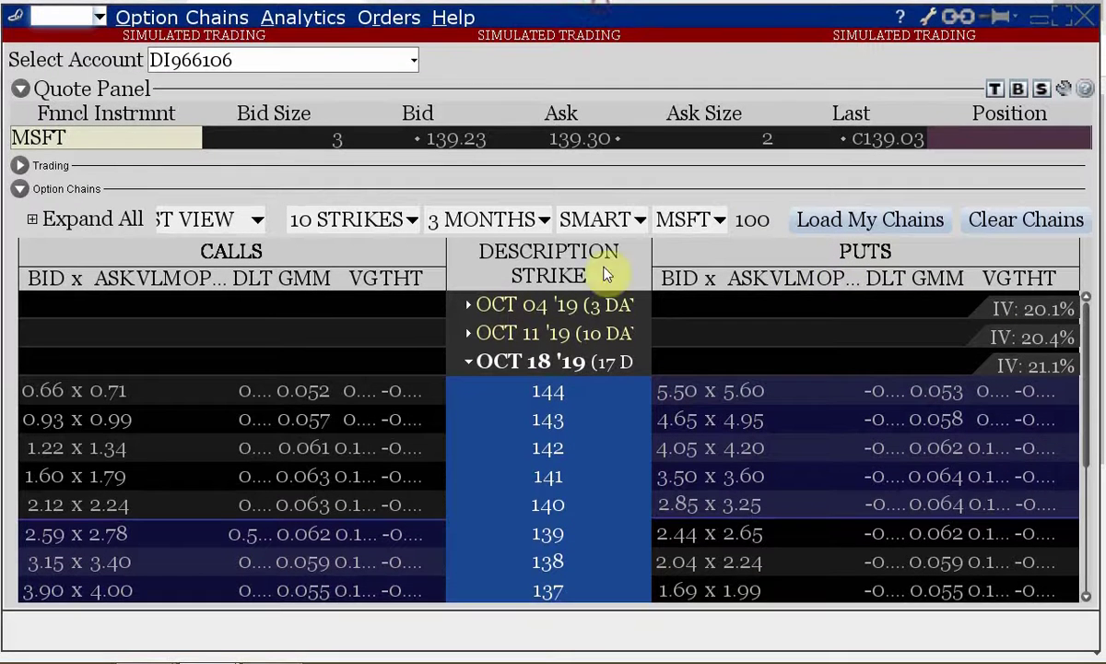
left_click_drag(572, 610, 568, 649)
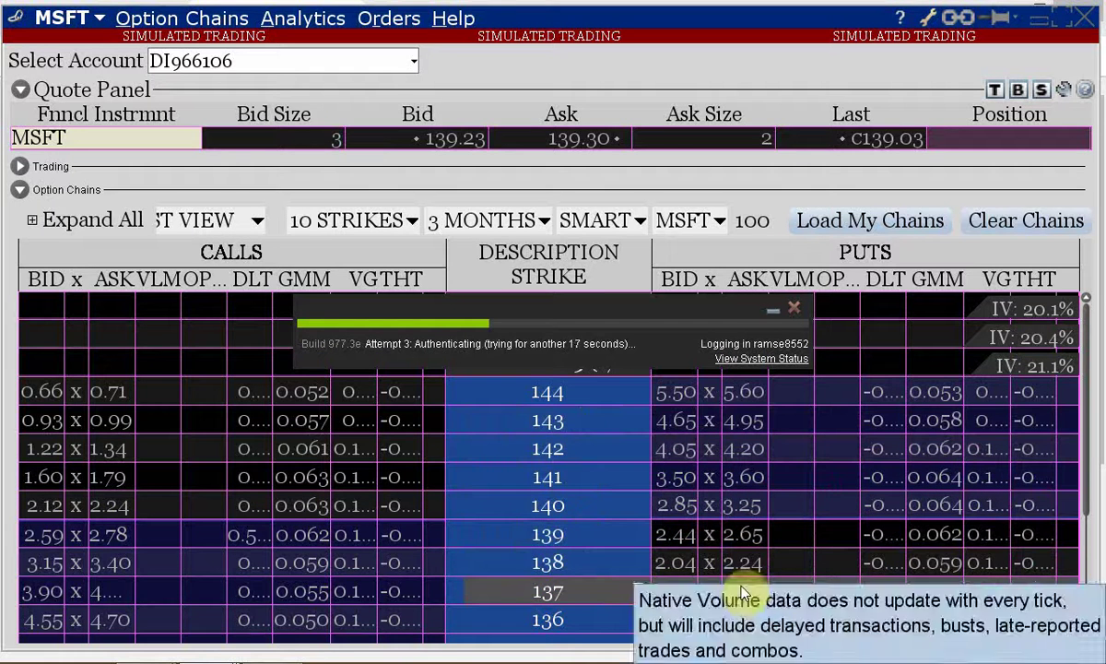
Step: Examine the bid and ask prices of the MSFT OCT 18 '19 140 call
mouse_move(922, 660)
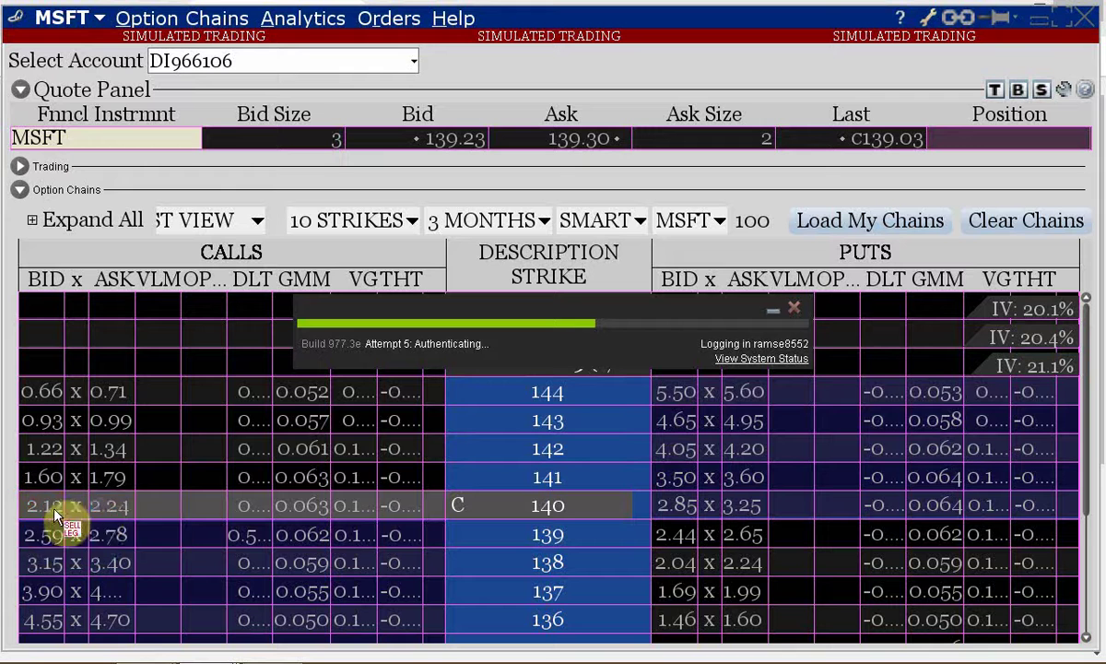
left_click(88, 506)
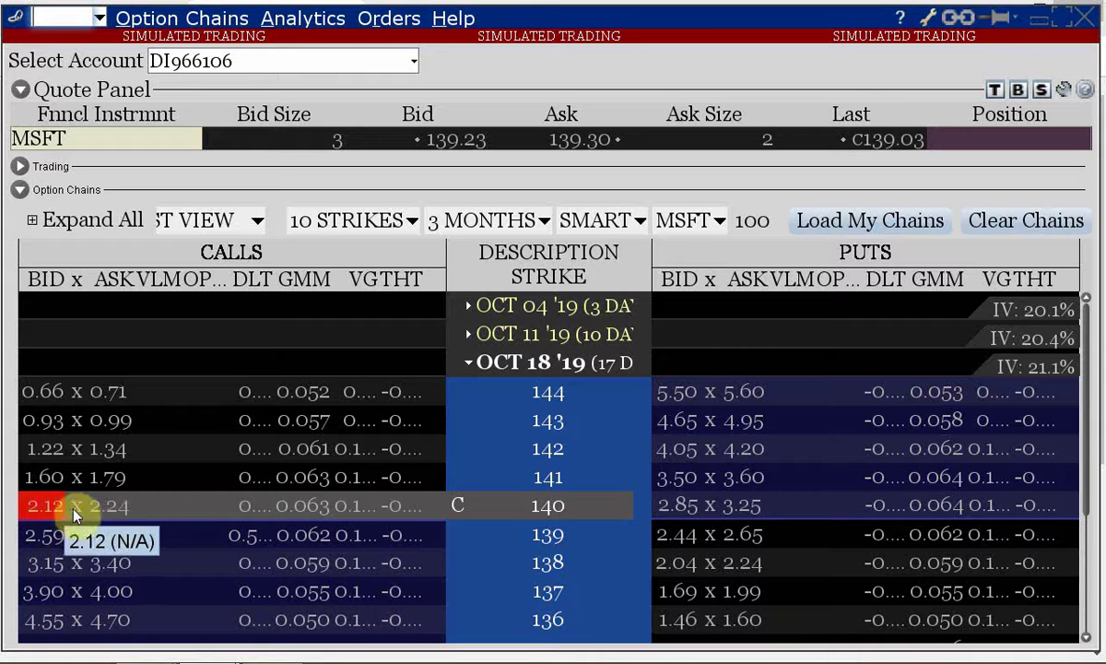
mouse_move(139, 532)
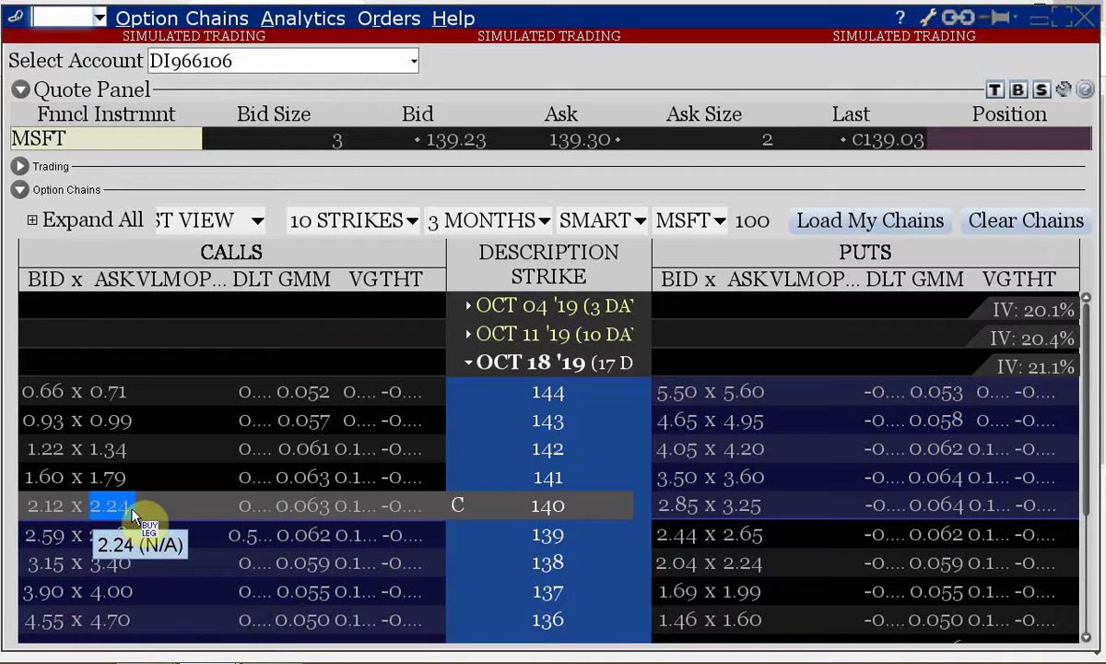
Step: Compare the volatility input and theoretical prices in the browser's option calculator with the MSFT market quotes in OptionTrader
key("alt+Tab")
key("alt+Tab")
key("alt+Tab")
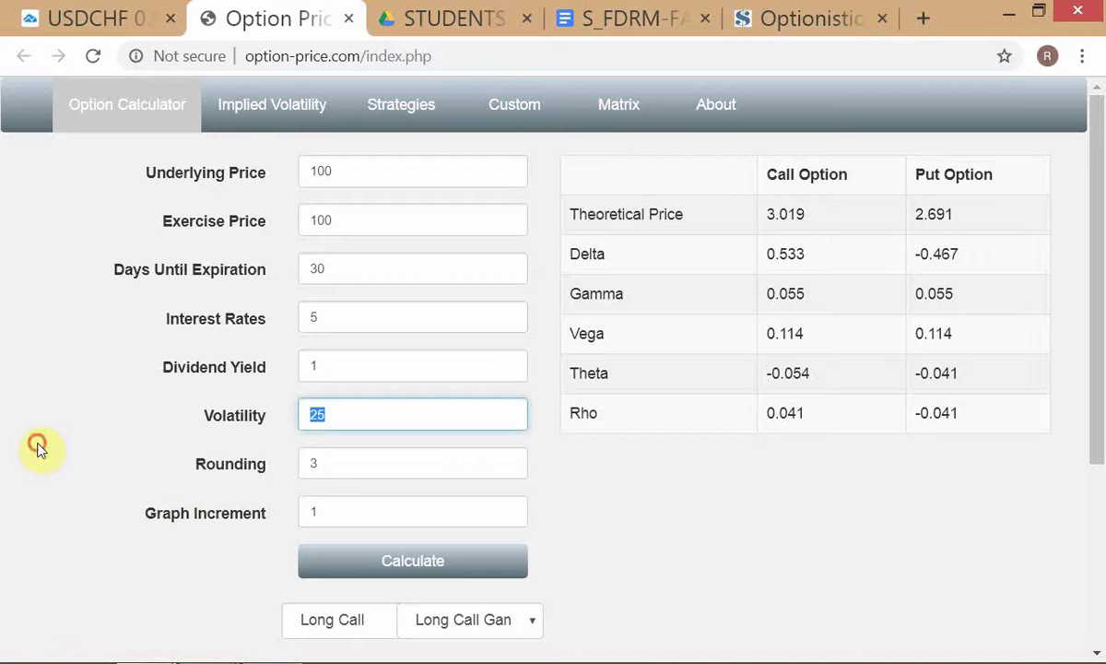
key("alt+Tab")
key("alt+Tab")
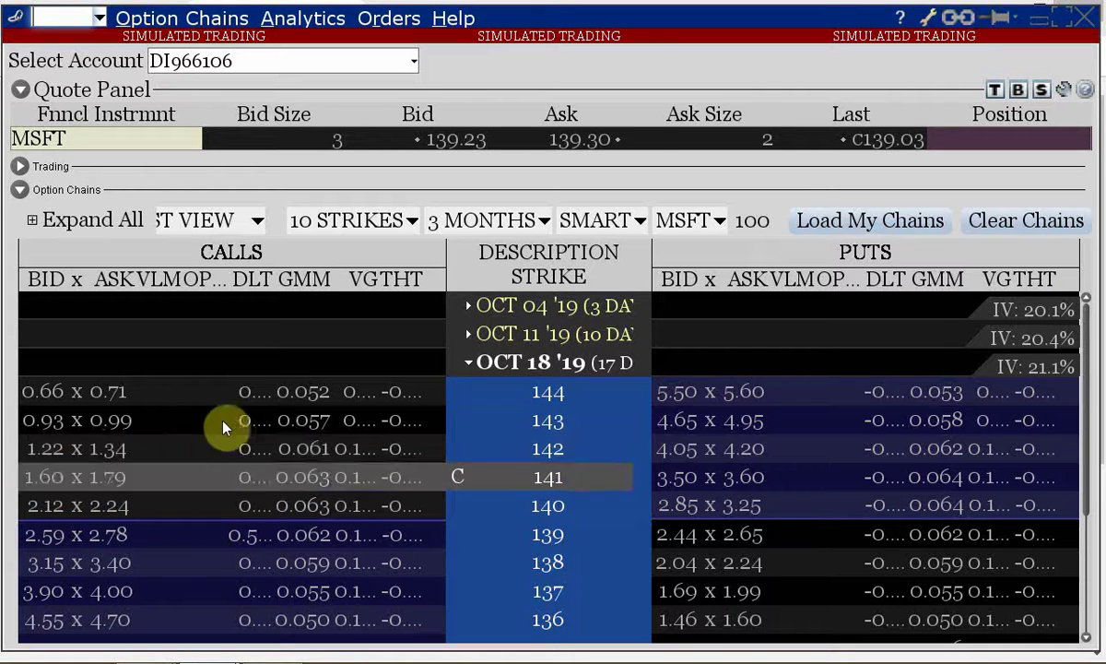
key("alt+Tab")
key("alt+Tab")
key("Tab")
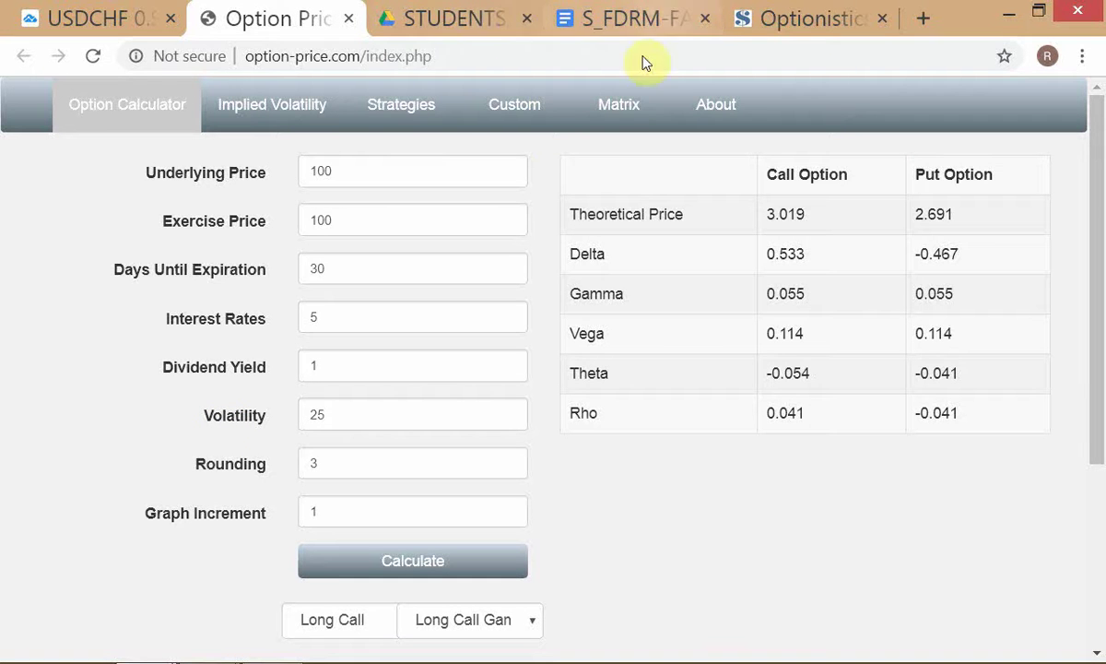
Step: Open the S_FDRM-FALL-19 - SESSION OUTLINE document, check the quotes in the Trader Workstation watchlist, and return to the outline
left_click(585, 18)
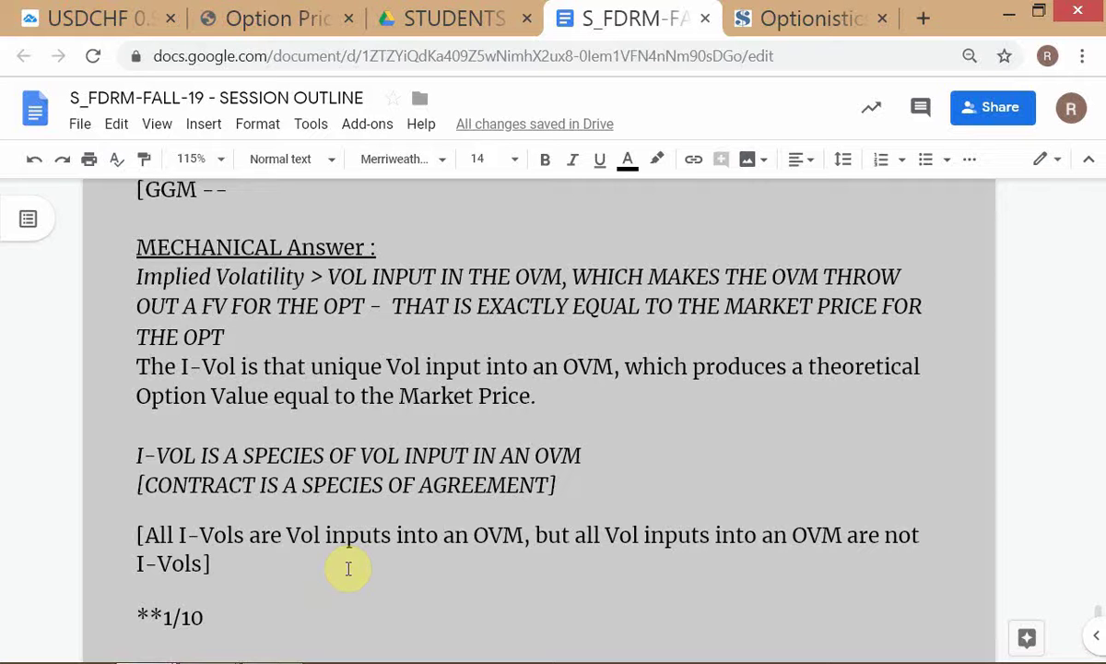
key("alt+Tab")
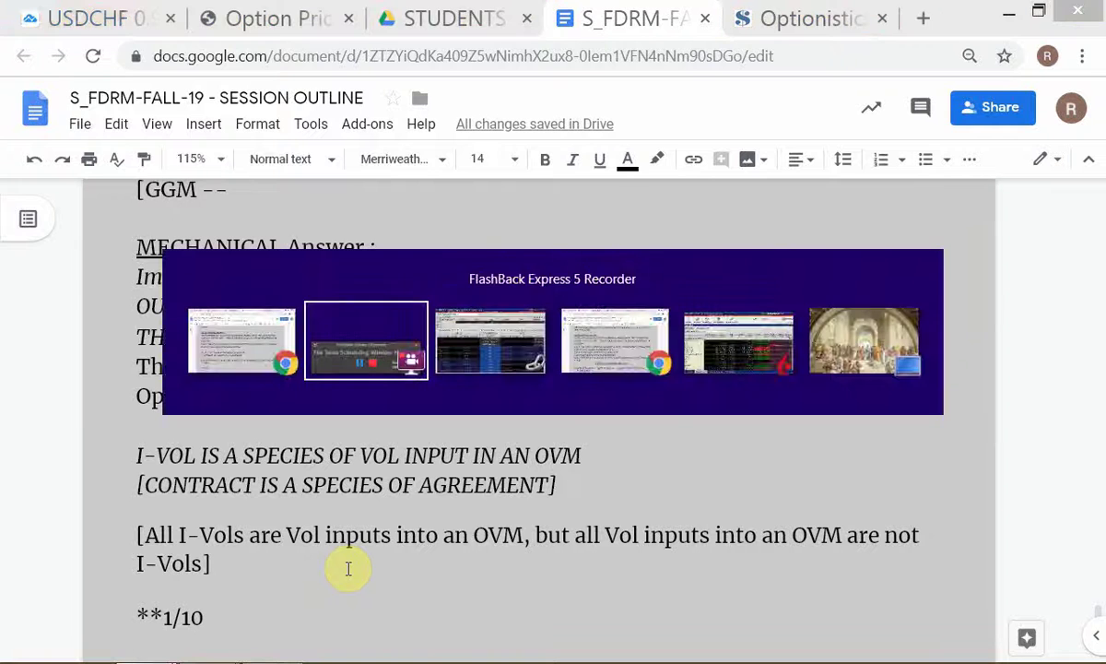
key("alt+Tab")
key("alt+Tab")
key("alt+Tab")
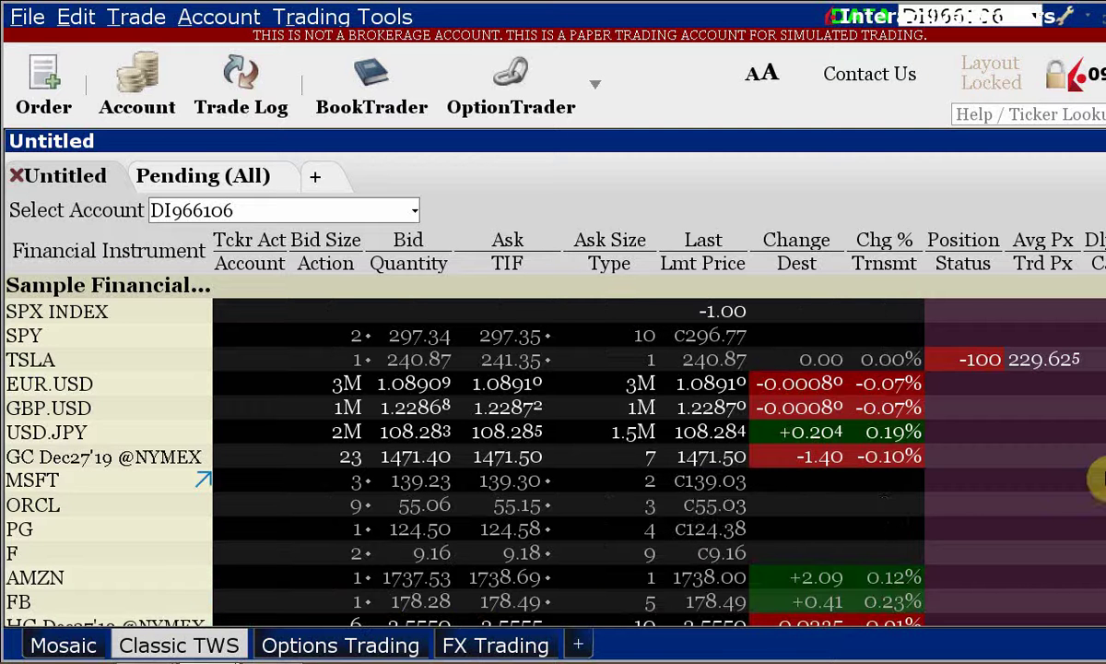
mouse_move(1101, 468)
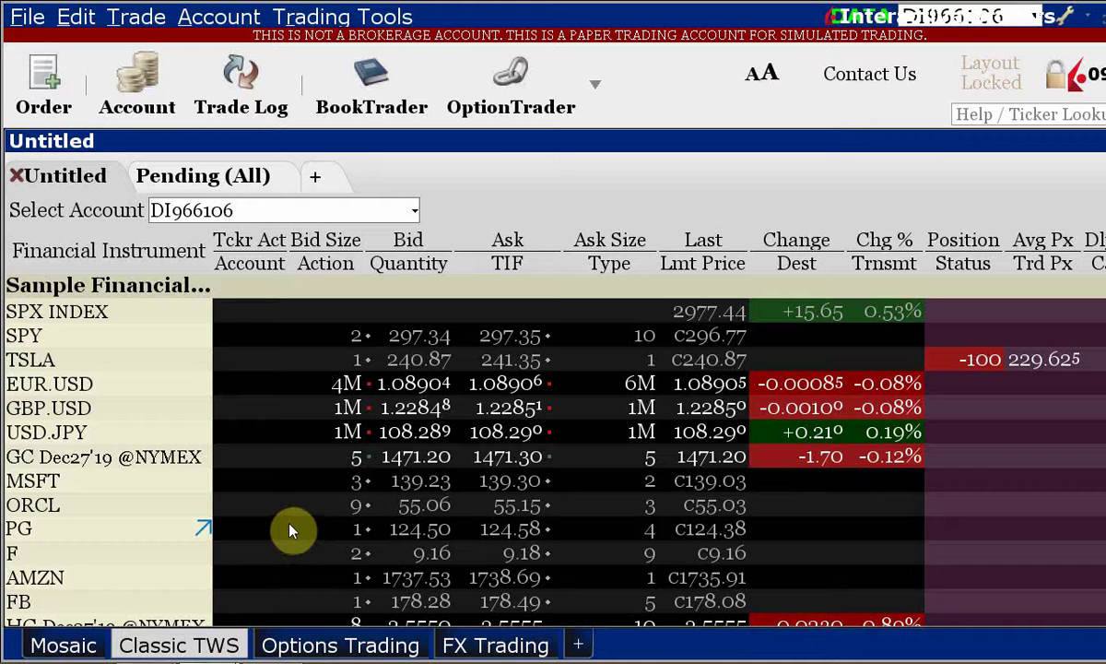
key("alt+Tab")
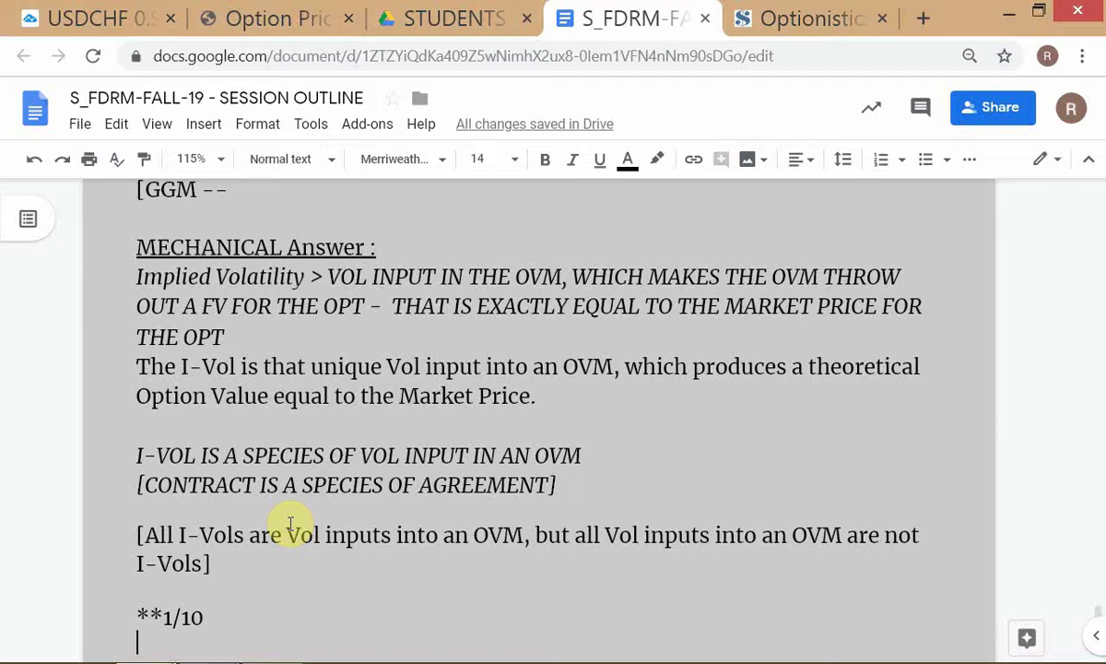
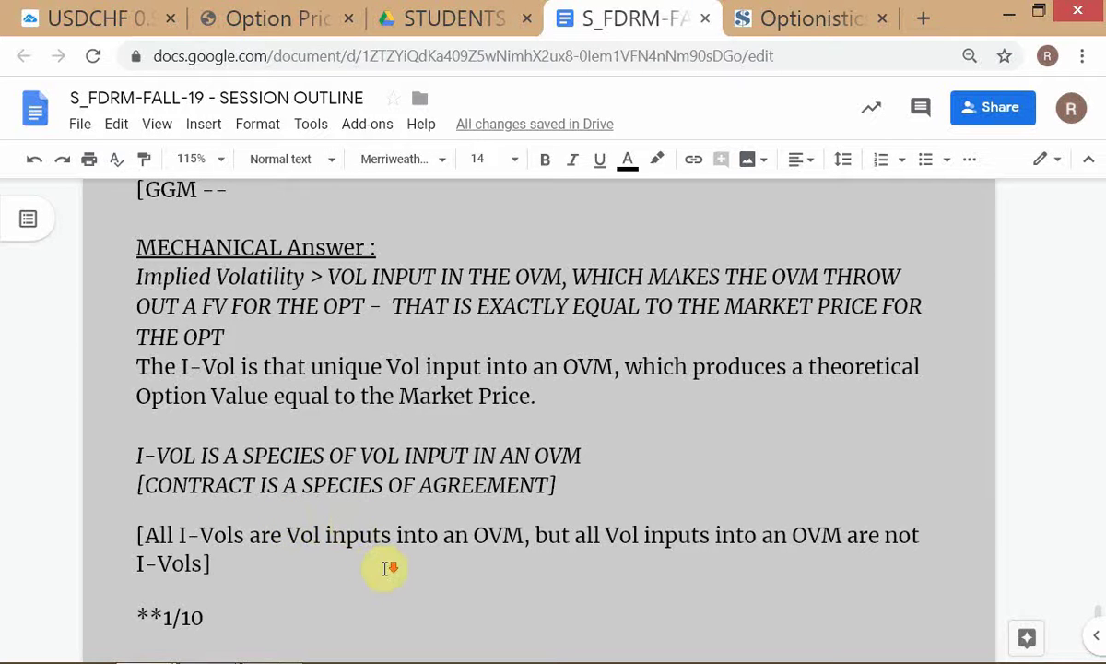
Step: Copy the "Option Positions & Market Views" section through the BEARISH line from the S_THEORY document into the session outline below "**1/10"
key("alt+Tab")
key("alt+Tab")
key("alt+Tab")
key("alt+Tab")
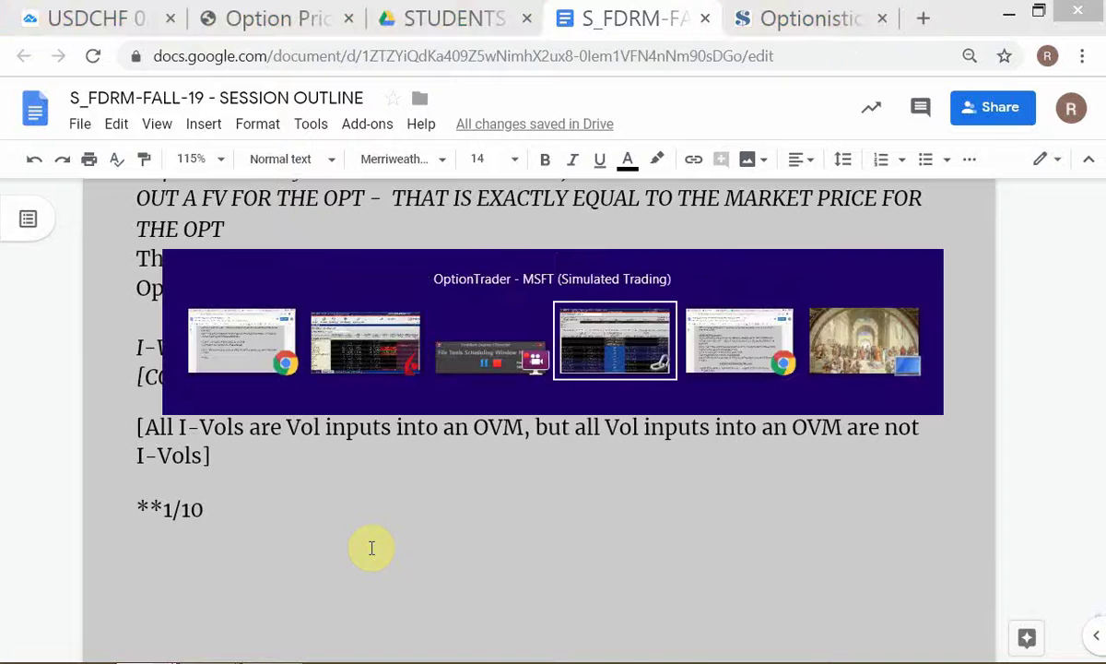
scroll(351, 472, "down", 3)
scroll(349, 471, "down", 1)
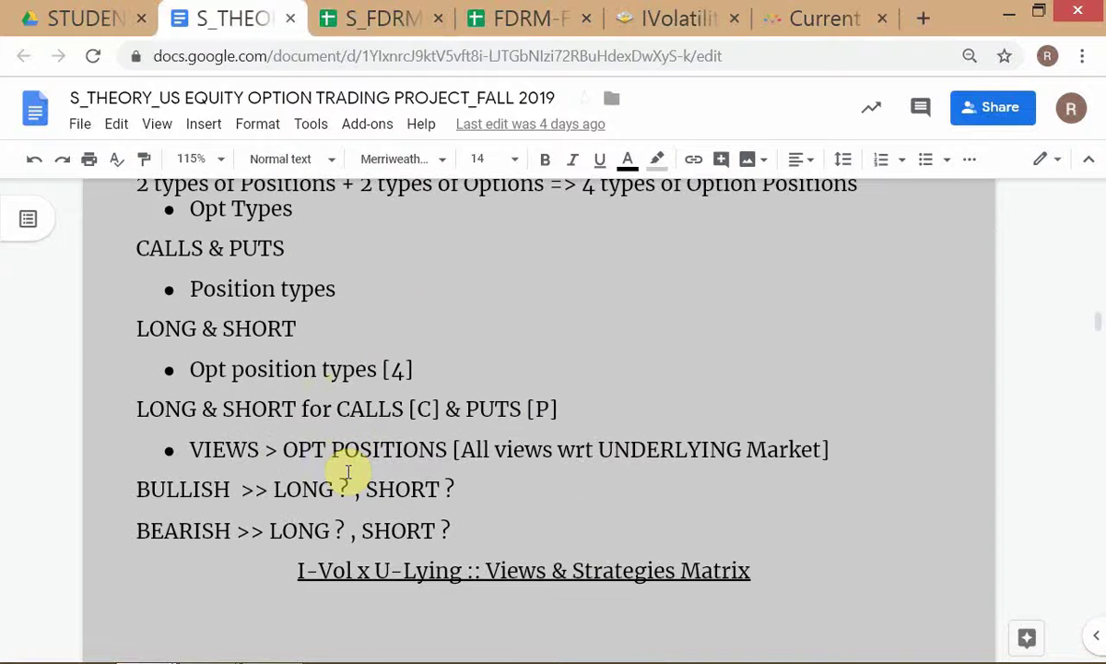
scroll(349, 471, "up", 1)
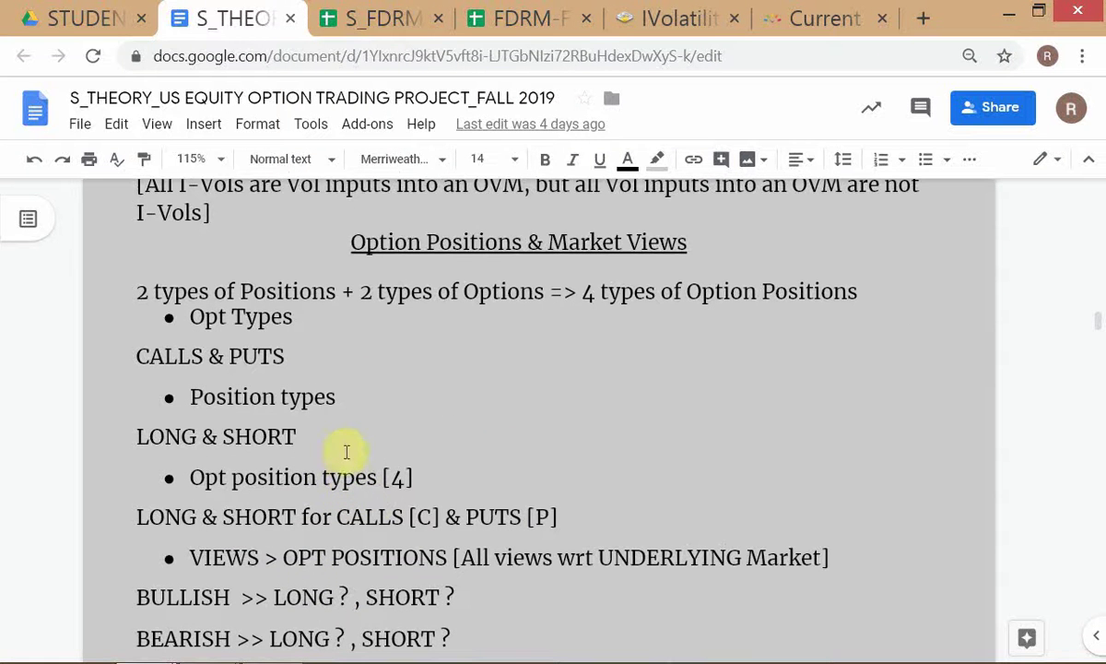
scroll(509, 451, "down", 1)
scroll(509, 452, "up", 1)
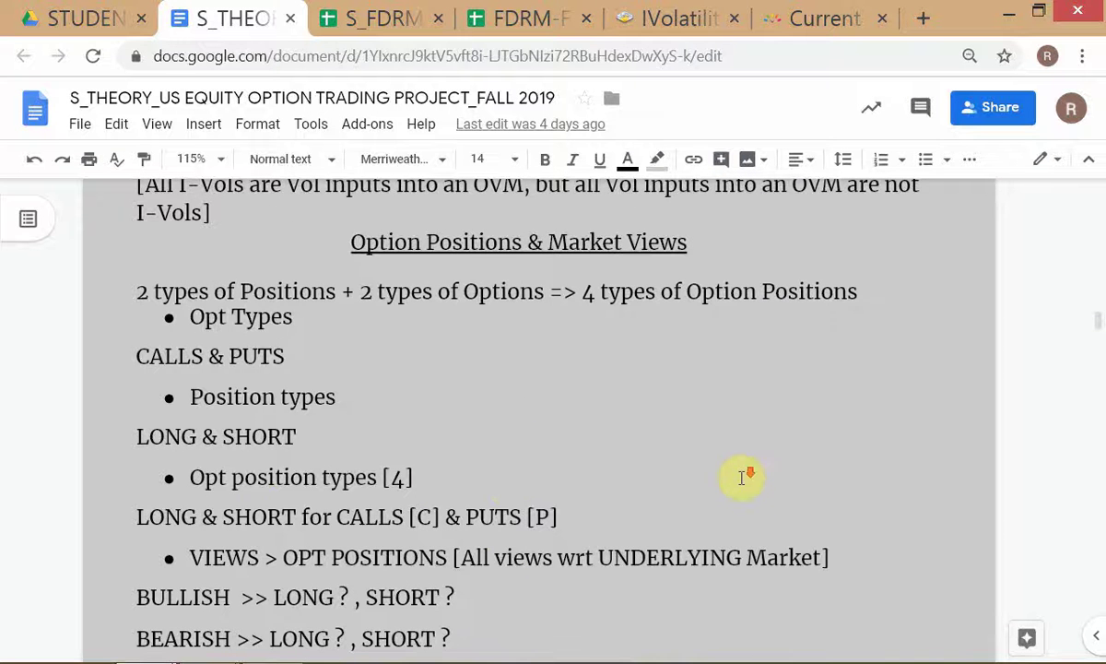
scroll(752, 456, "down", 1)
scroll(572, 392, "up", 1)
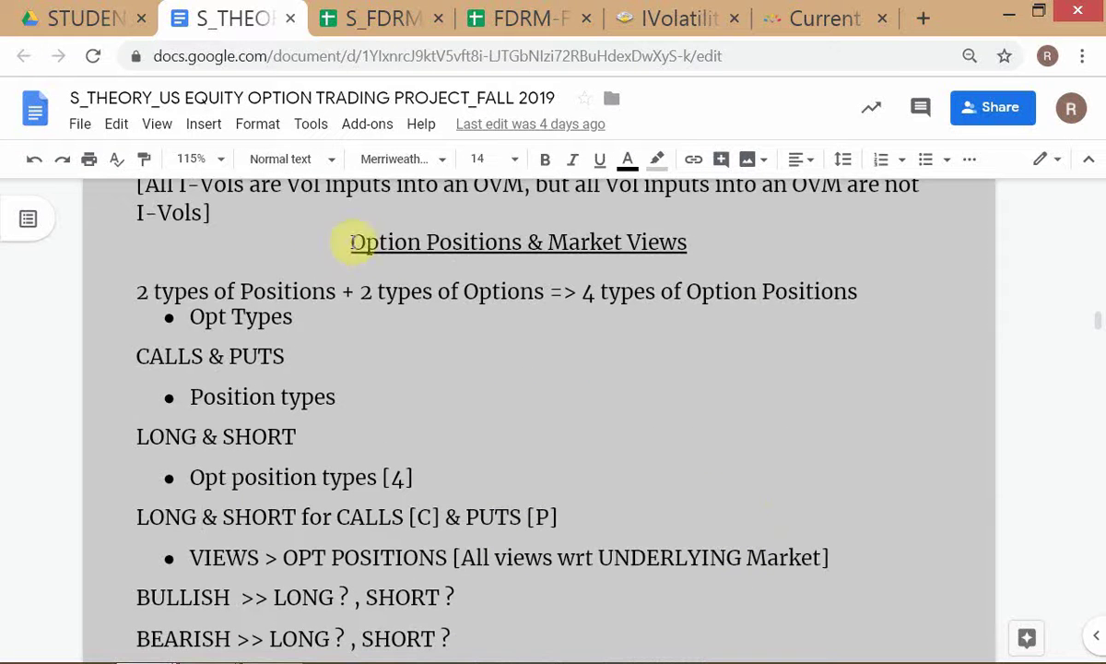
left_click(541, 627, "shift")
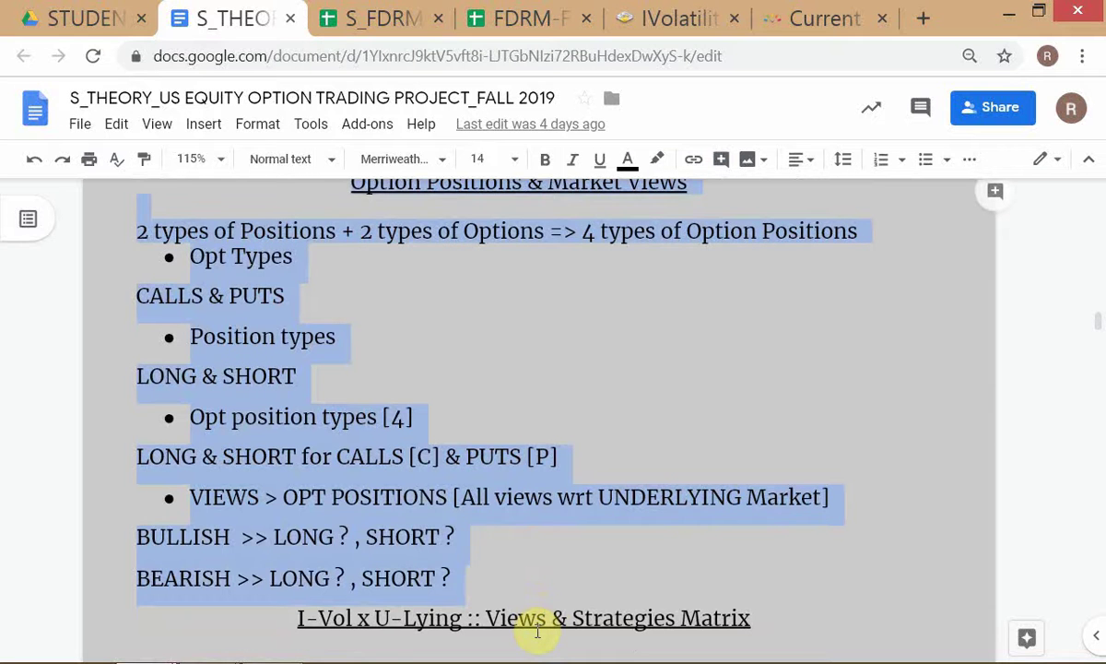
key("alt+Tab")
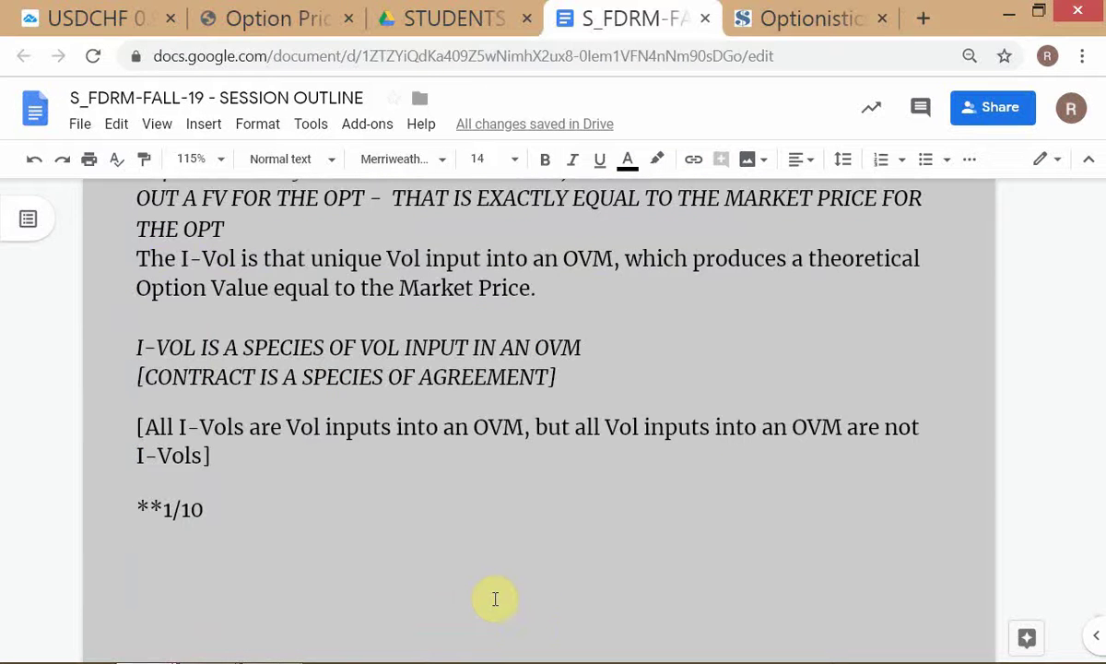
key("ctrl+v")
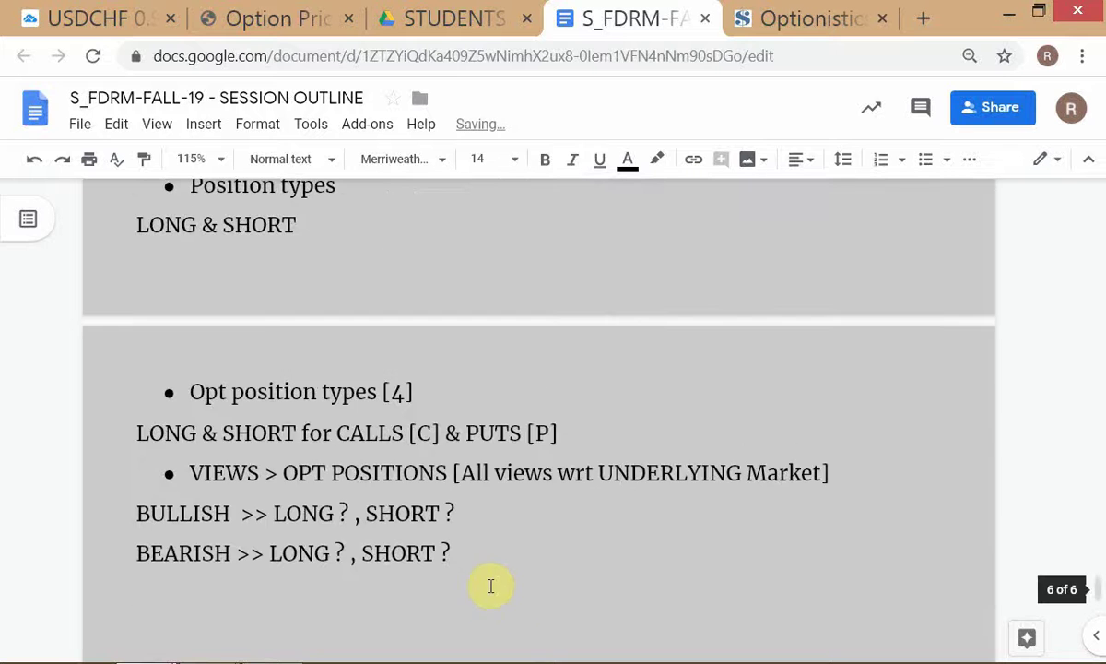
scroll(521, 604, "up", 3)
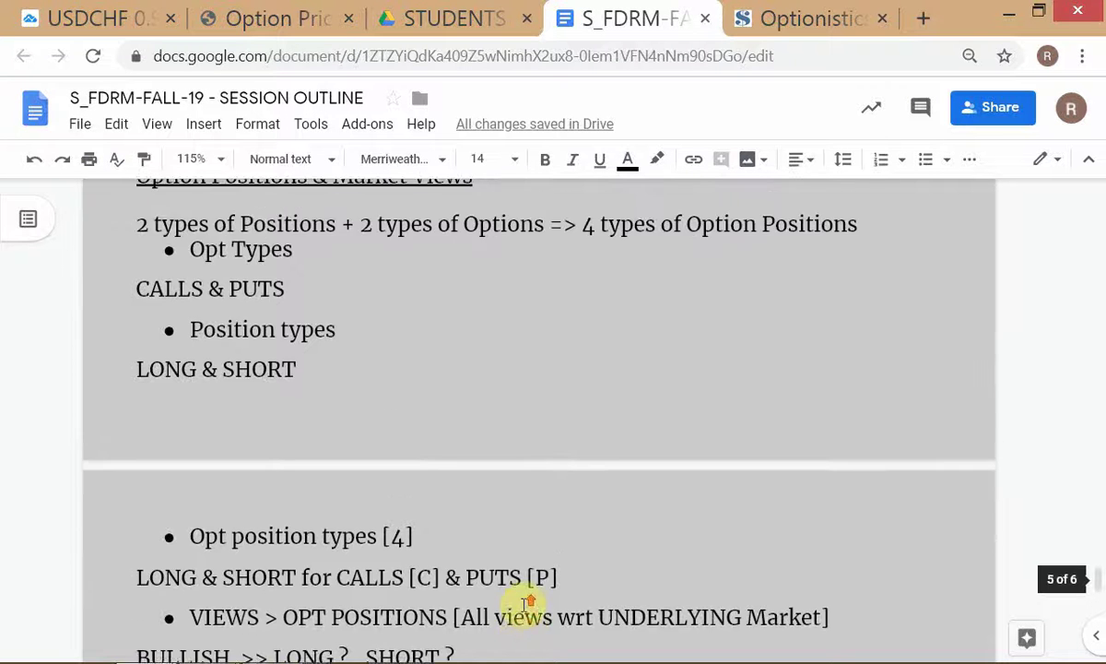
Step: Return to the S_THEORY document, clear the text selection and review the "Option Positions & Market Views" section
key("alt+Tab")
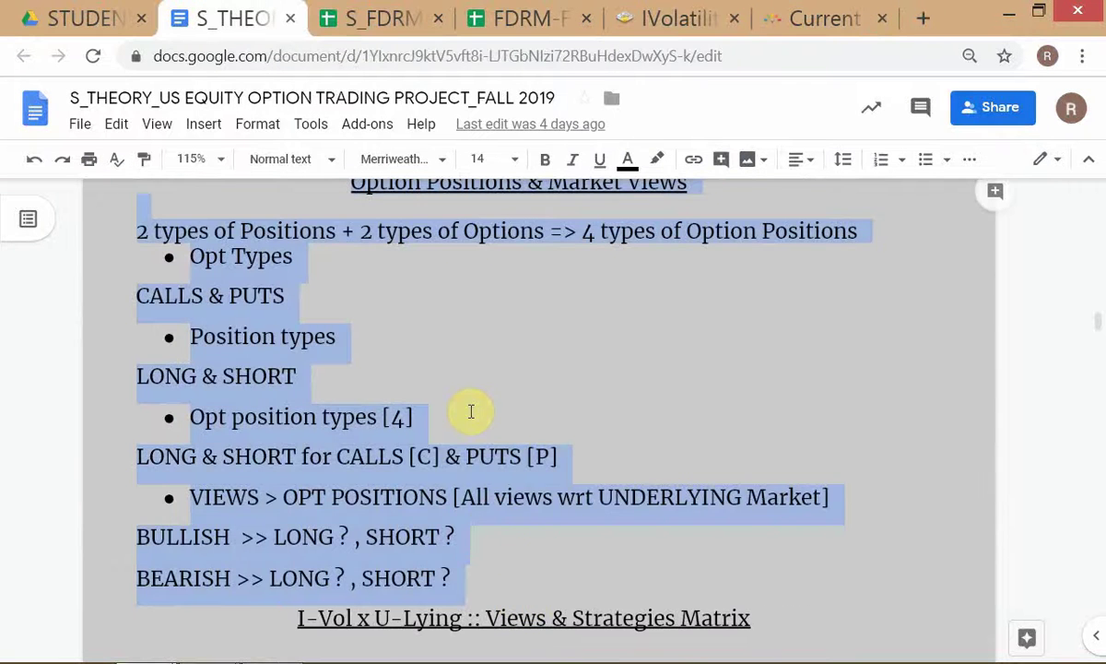
left_click(469, 401)
scroll(573, 394, "up", 2)
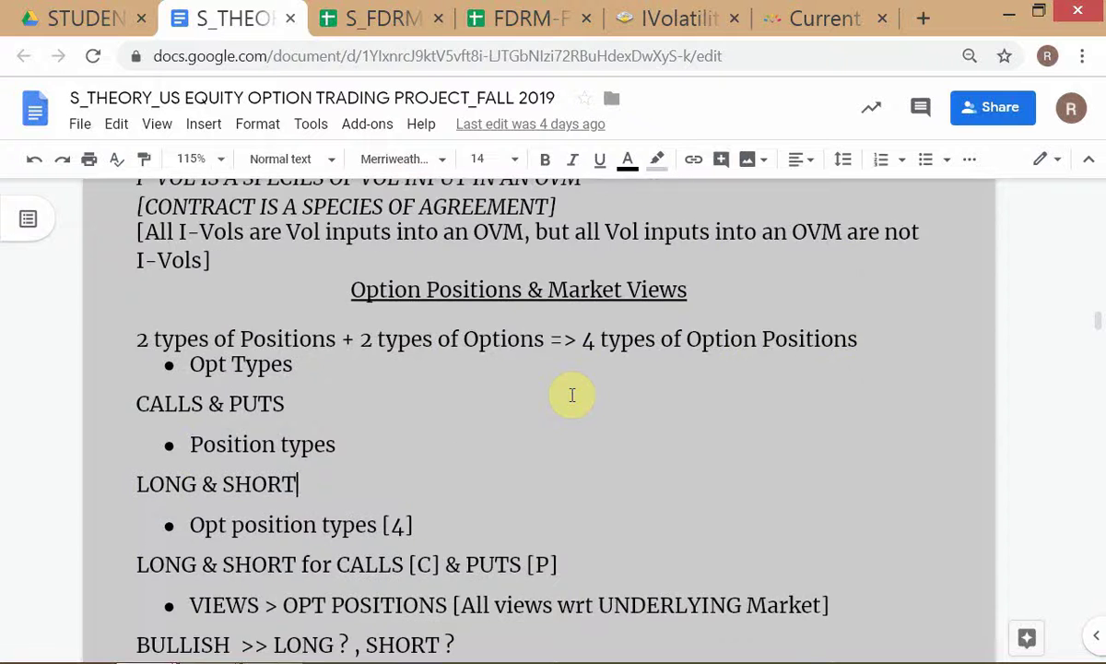
Step: Review the option positions and BULLISH/BEARISH lines in the S_THEORY document and check their copy in the session outline
scroll(573, 395, "down", 2)
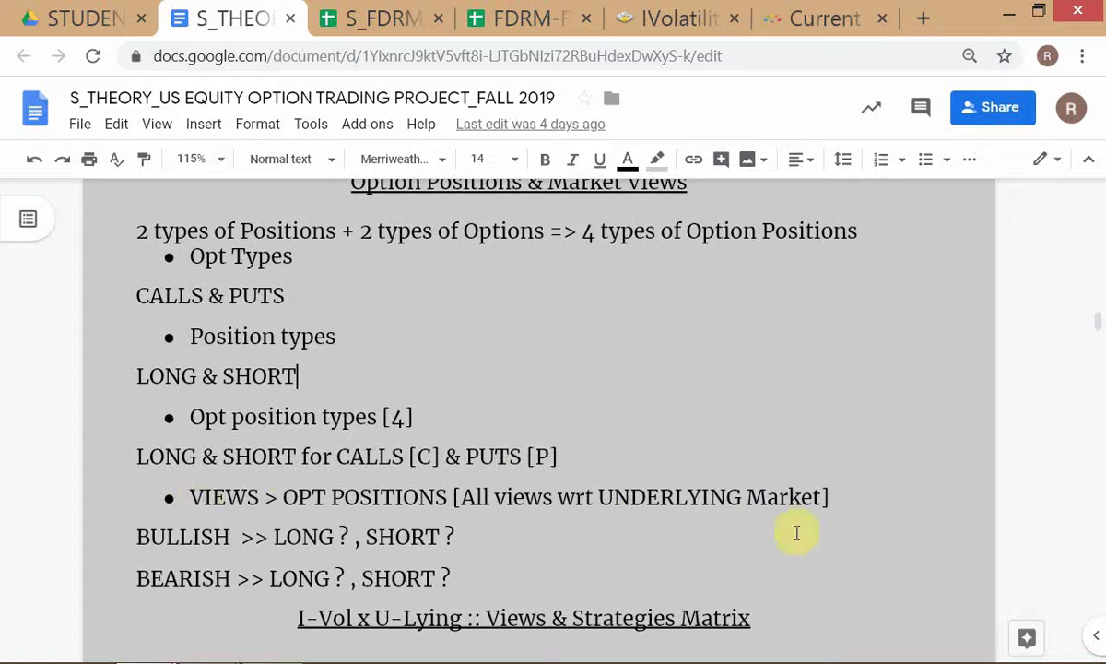
scroll(859, 548, "down", 3)
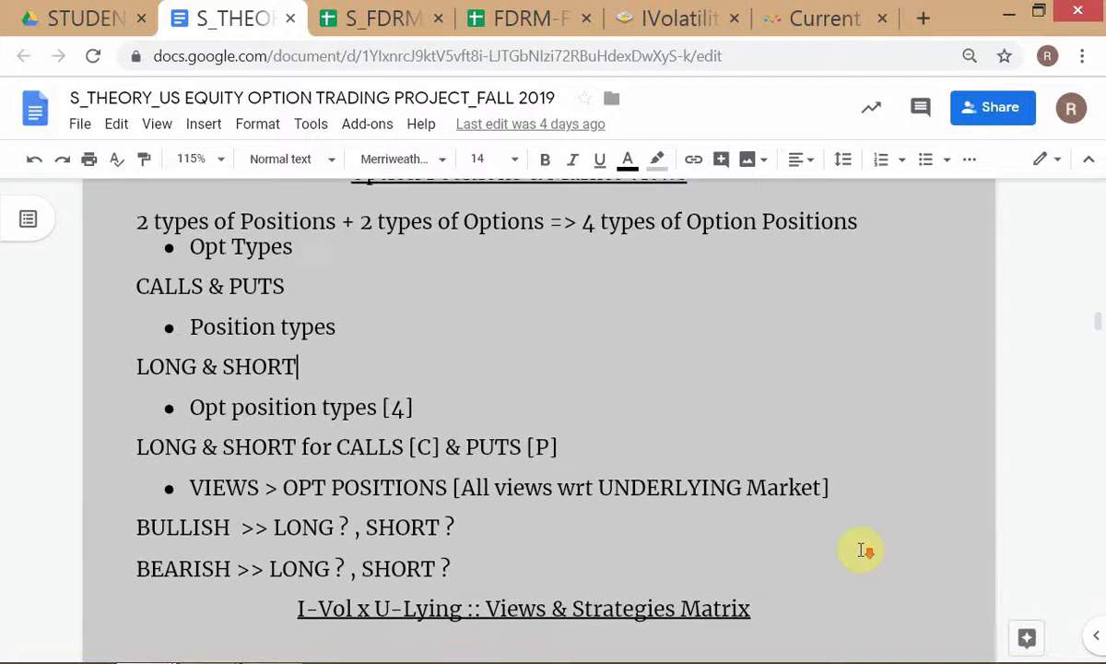
scroll(860, 549, "up", 3)
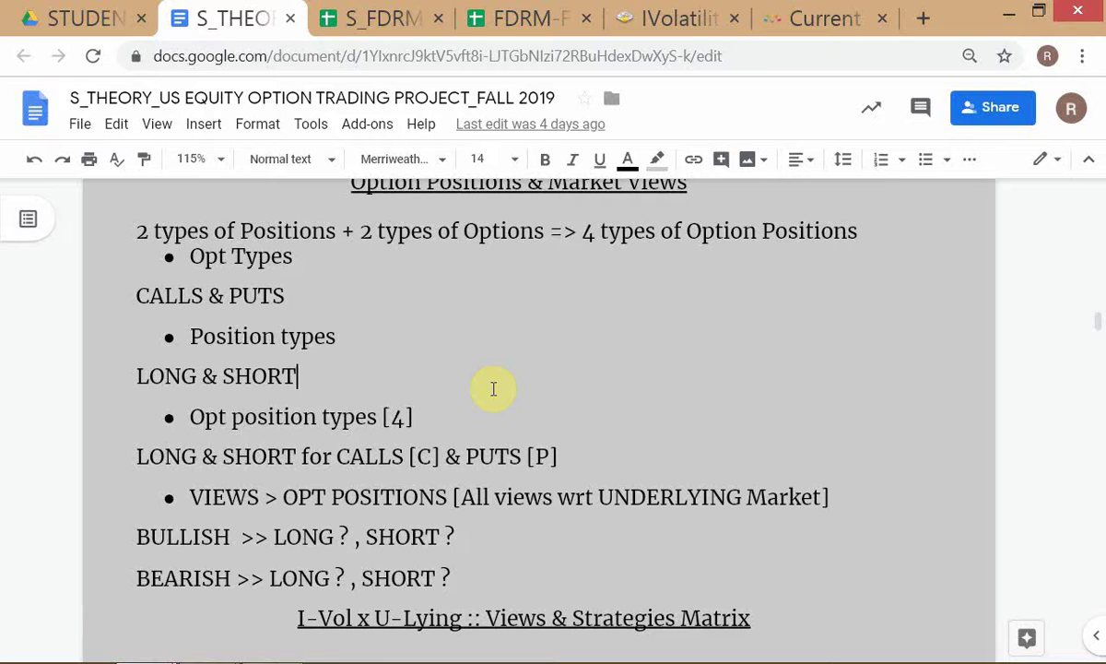
key("alt+Tab")
scroll(493, 440, "down", 1)
scroll(491, 440, "down", 3)
scroll(491, 440, "up", 4)
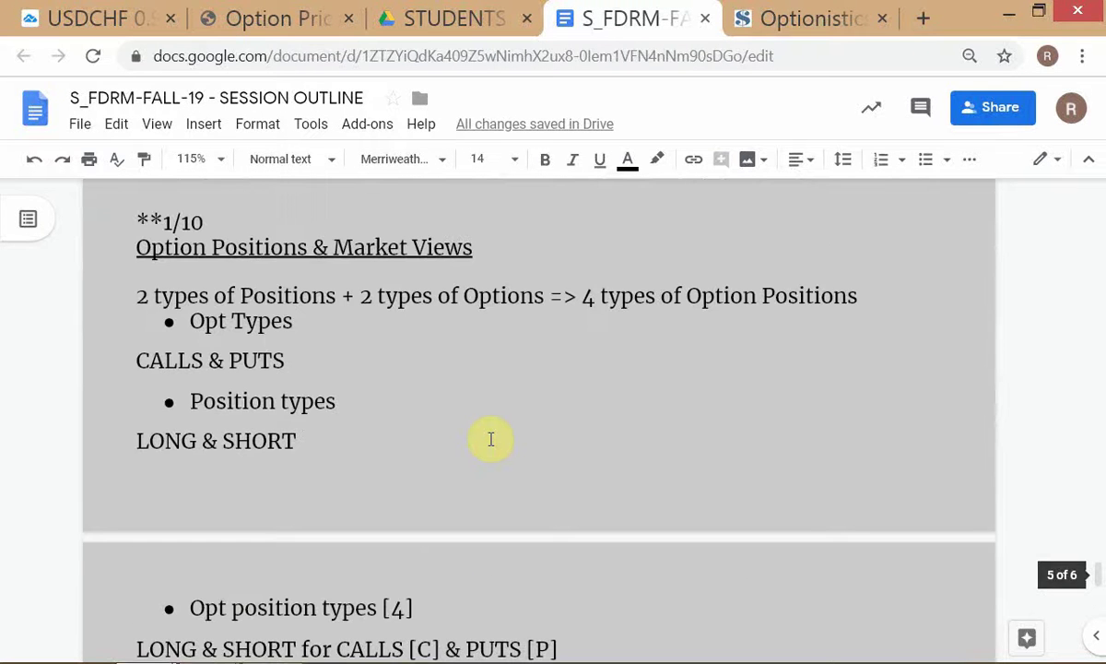
scroll(491, 440, "down", 1)
Step: Return to the S_THEORY document, read on to the Views & Strategies Matrix link, and open the OPT Strat. Matrix sheet in FDRM-FALL-19_CALC
key("alt+Tab")
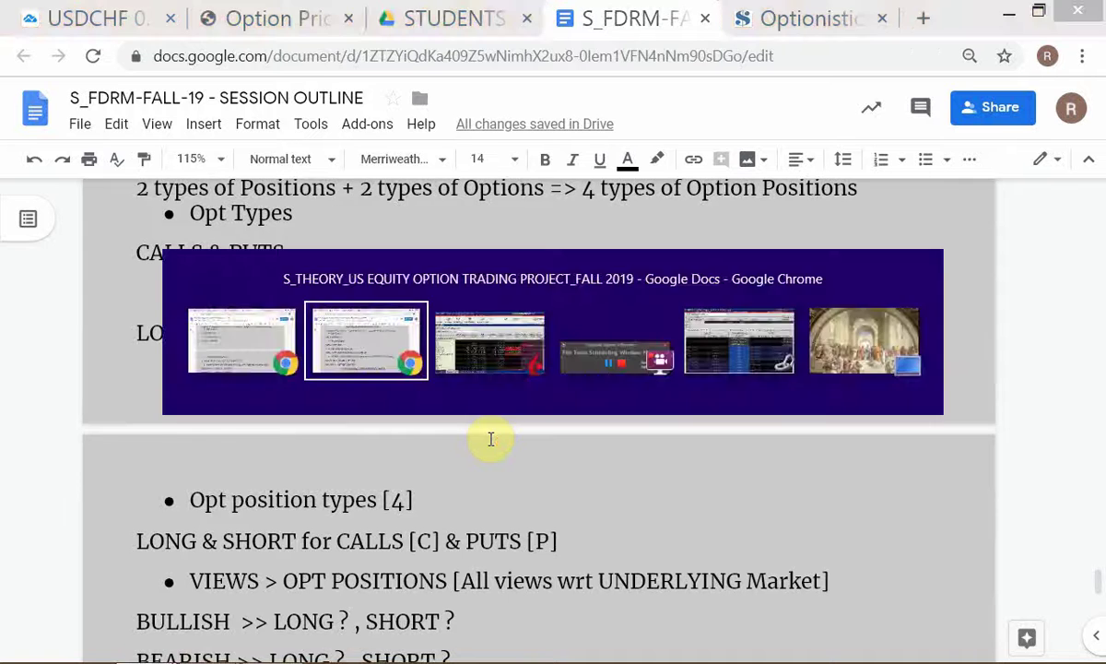
scroll(491, 439, "down", 5)
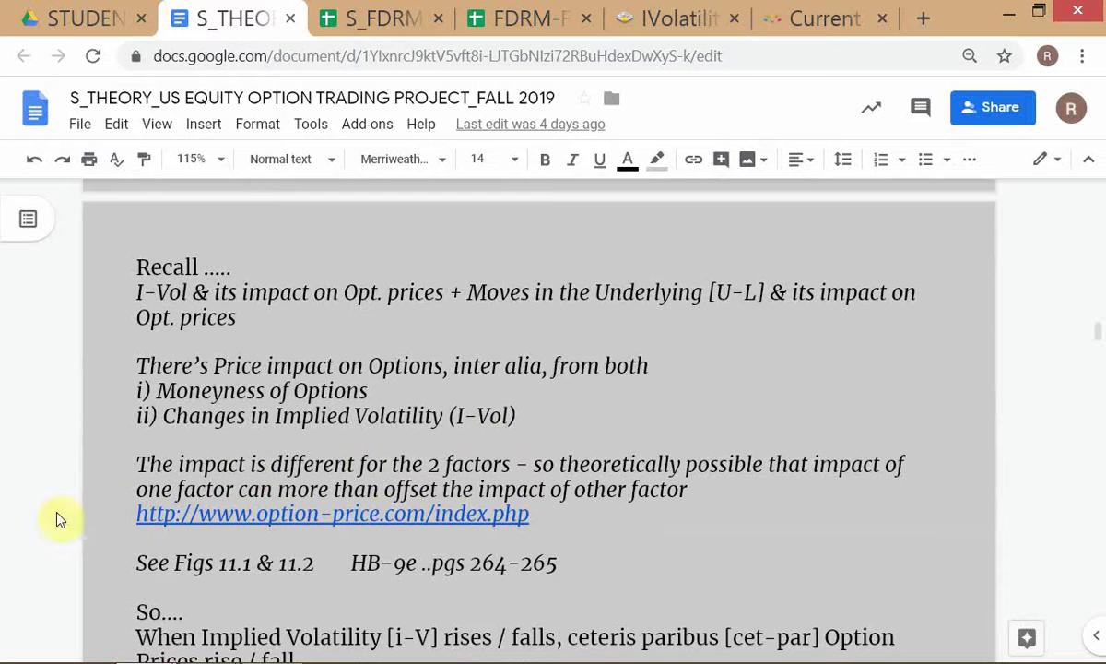
scroll(382, 518, "down", 4)
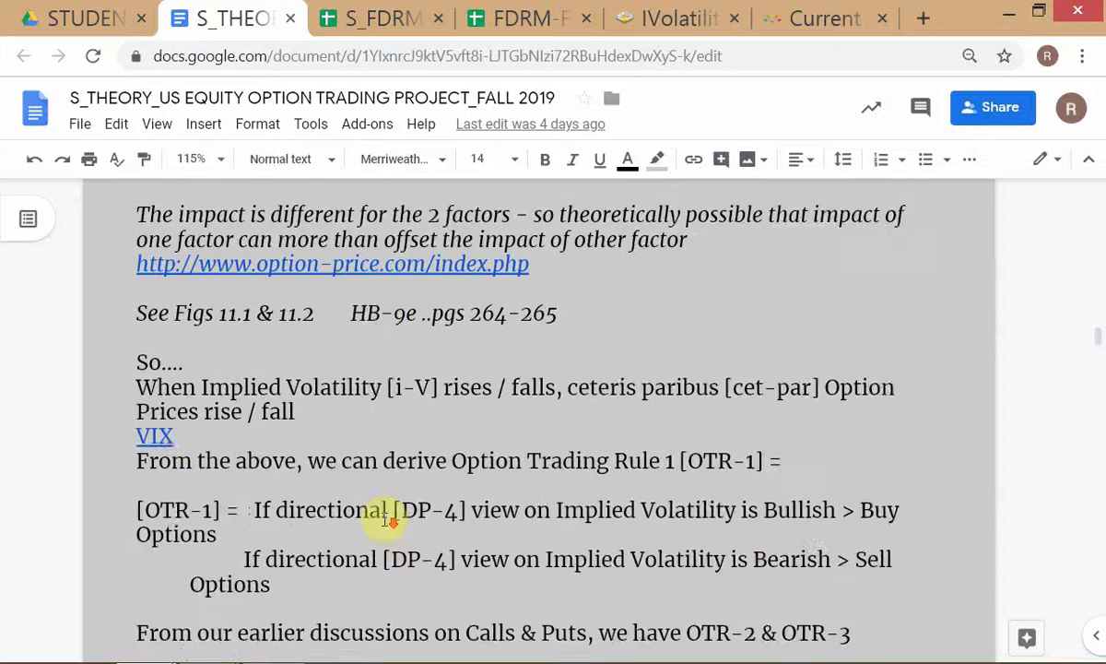
scroll(386, 518, "down", 4)
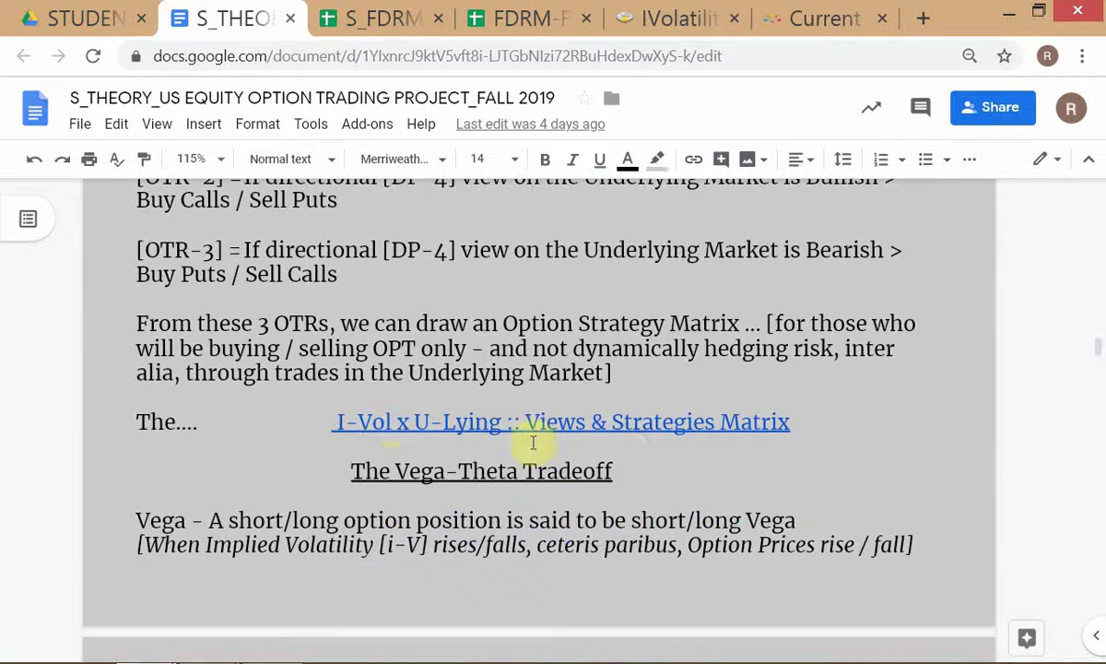
left_click(528, 429)
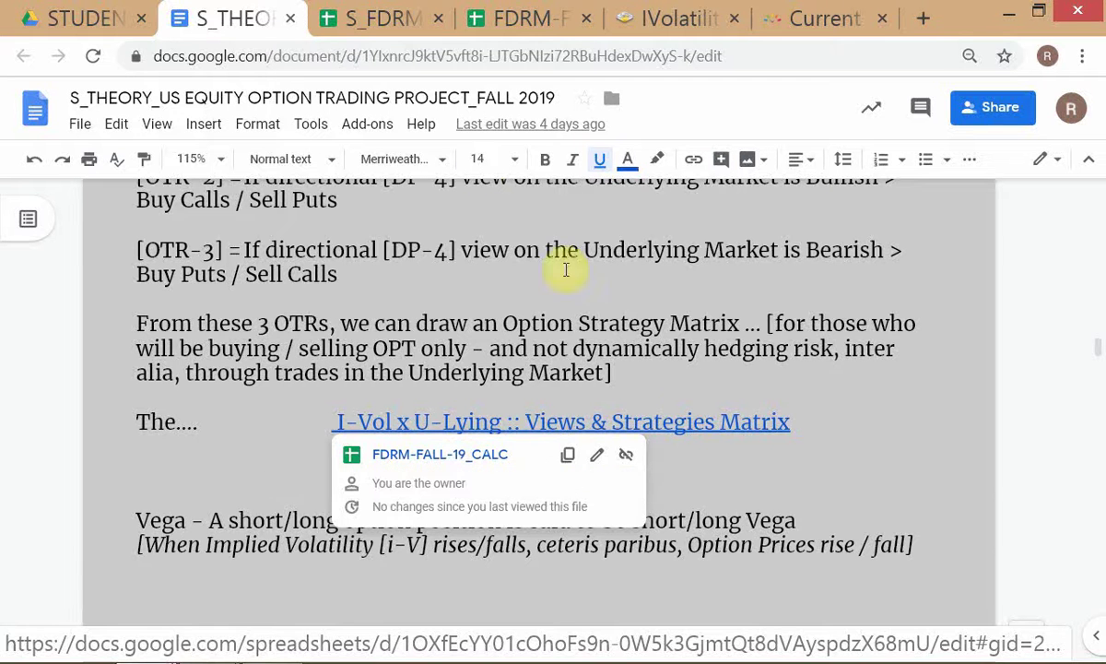
left_click(505, 20)
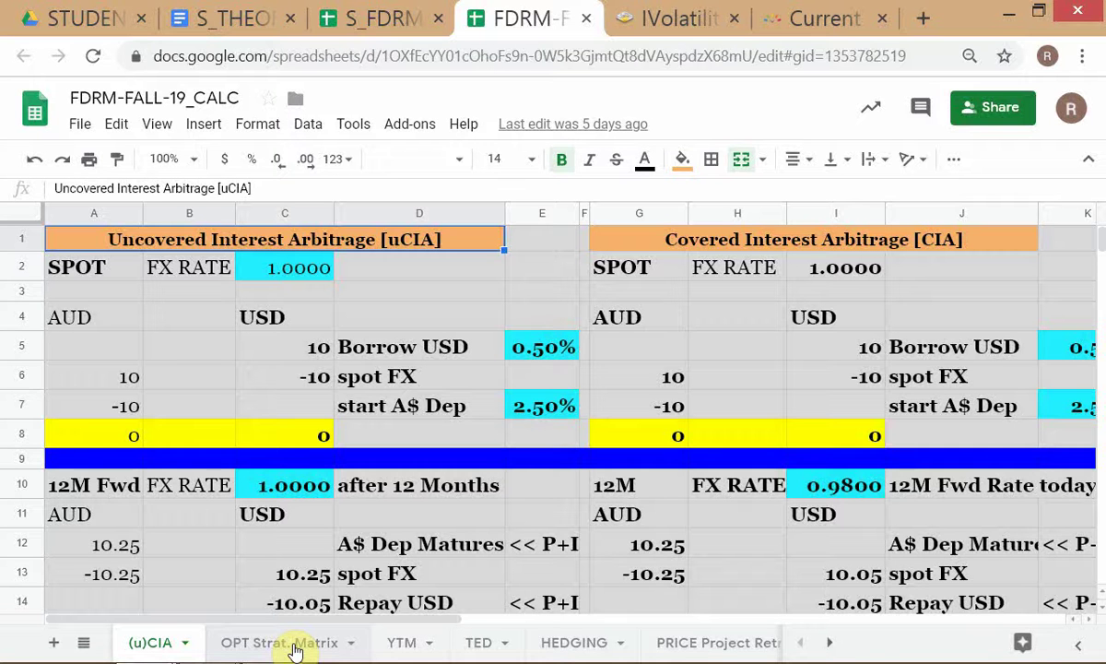
left_click(293, 648)
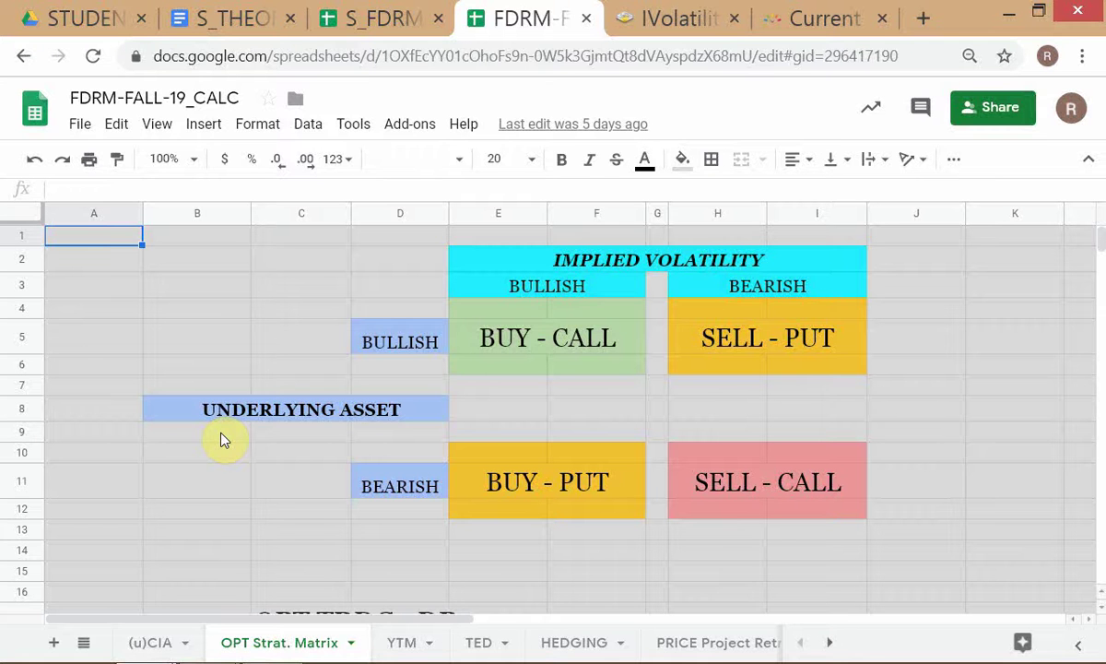
Step: Check the end of the pasted notes in the session outline and return to the option strategy matrix sheet
key("alt+Tab")
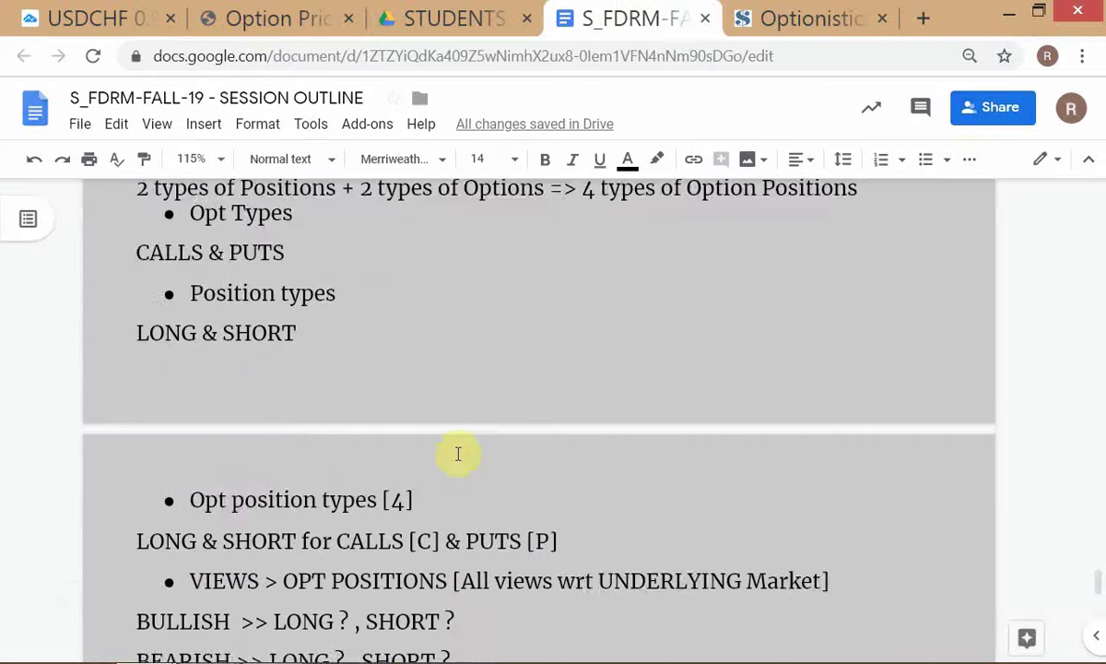
scroll(493, 459, "down", 10)
scroll(493, 459, "up", 10)
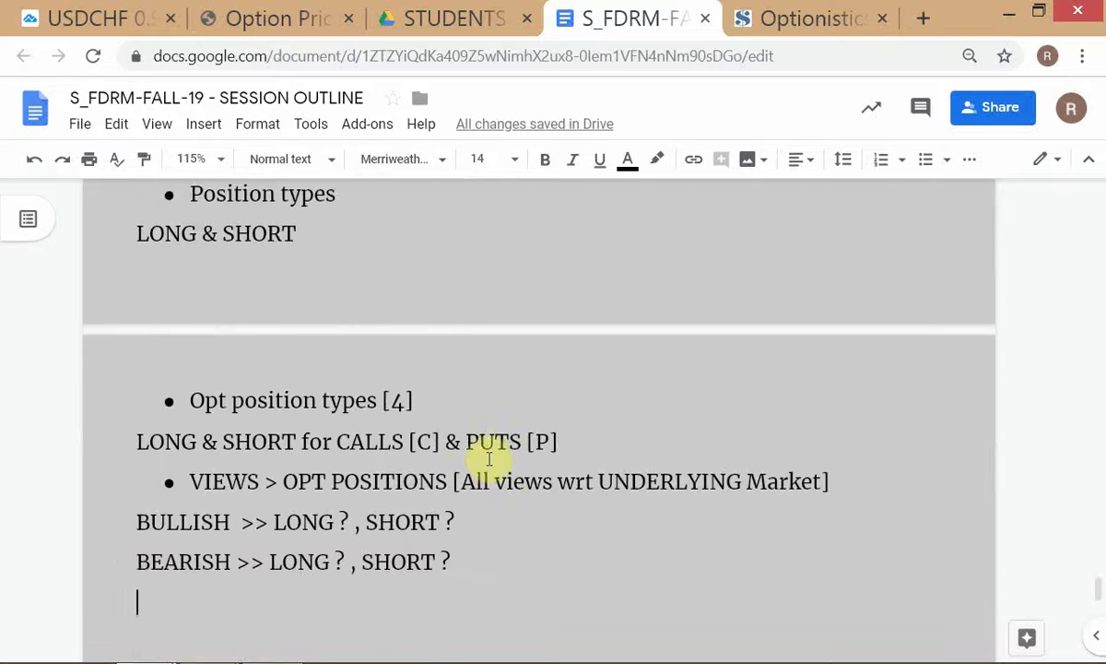
scroll(493, 459, "down", 3)
key("alt+Tab")
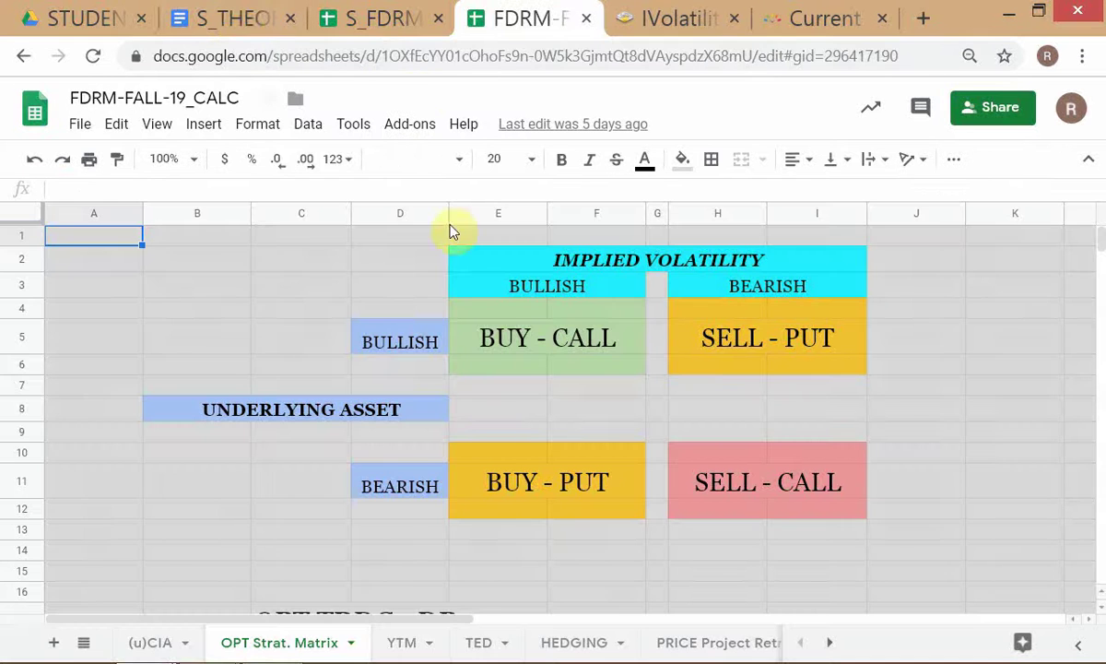
Step: Review the S_THEORY document's implied volatility recall notes, the OTR-1 rule and the "Option Positions & Market Views" section
left_click(235, 20)
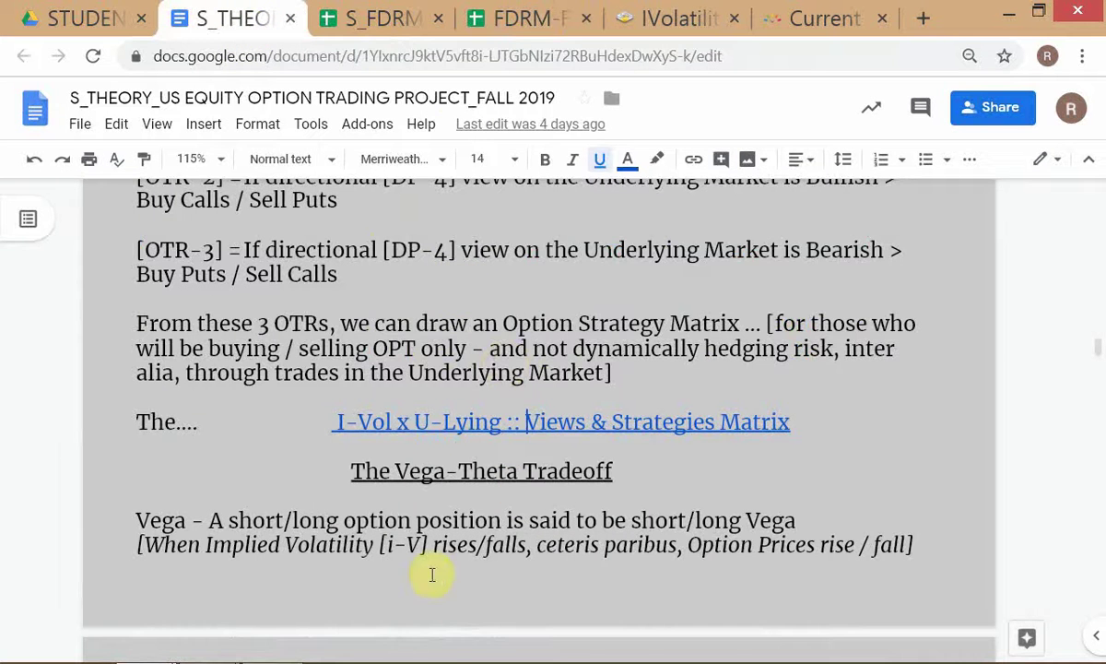
scroll(432, 573, "up", 10)
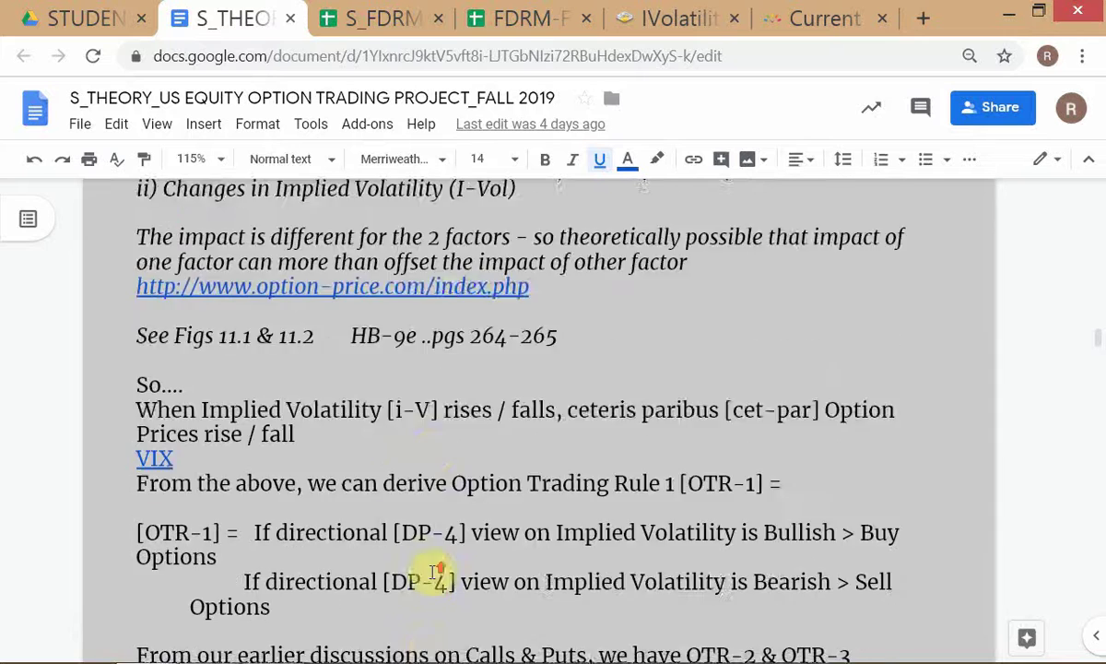
scroll(433, 573, "up", 1)
scroll(433, 573, "up", 3)
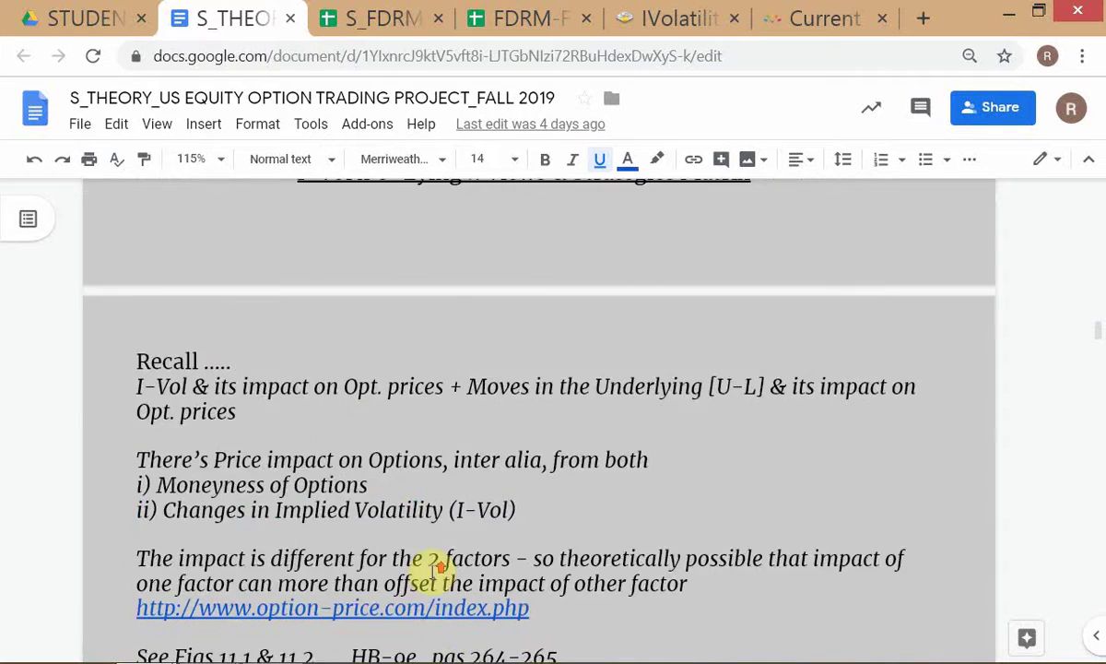
scroll(434, 569, "down", 4)
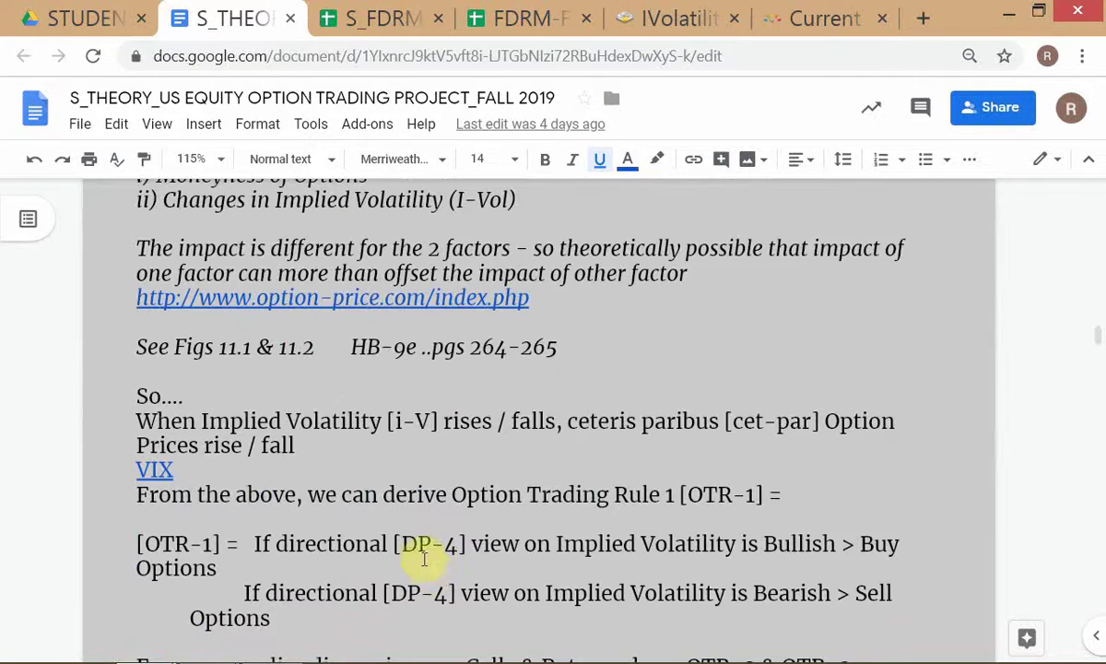
scroll(426, 557, "down", 1)
scroll(429, 560, "up", 2)
scroll(428, 559, "down", 2)
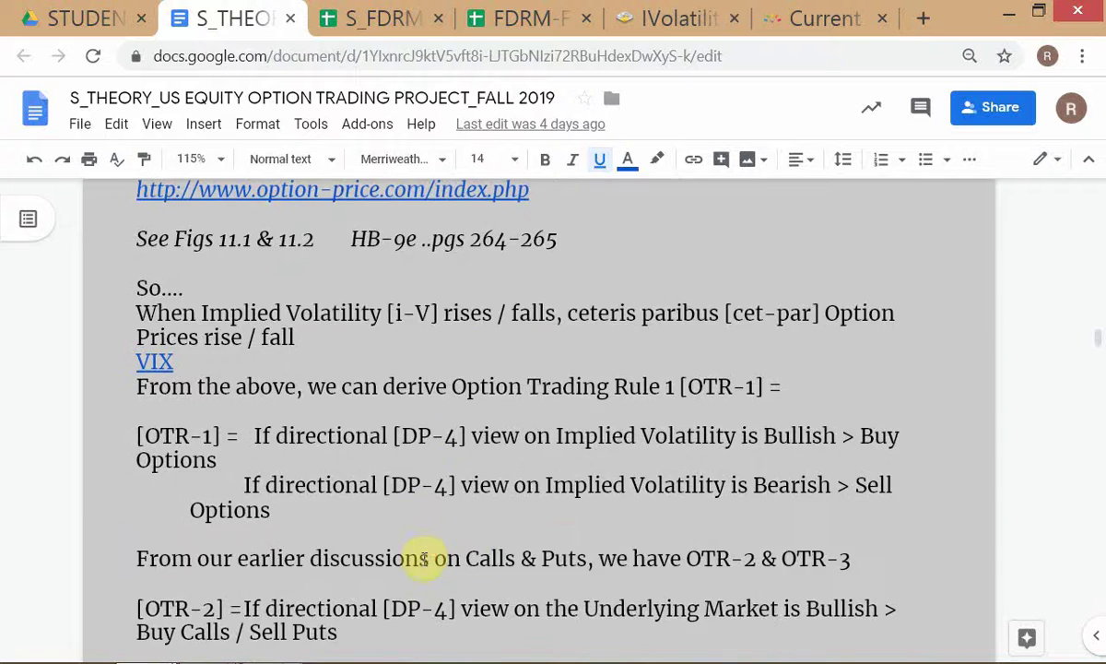
scroll(428, 557, "up", 10)
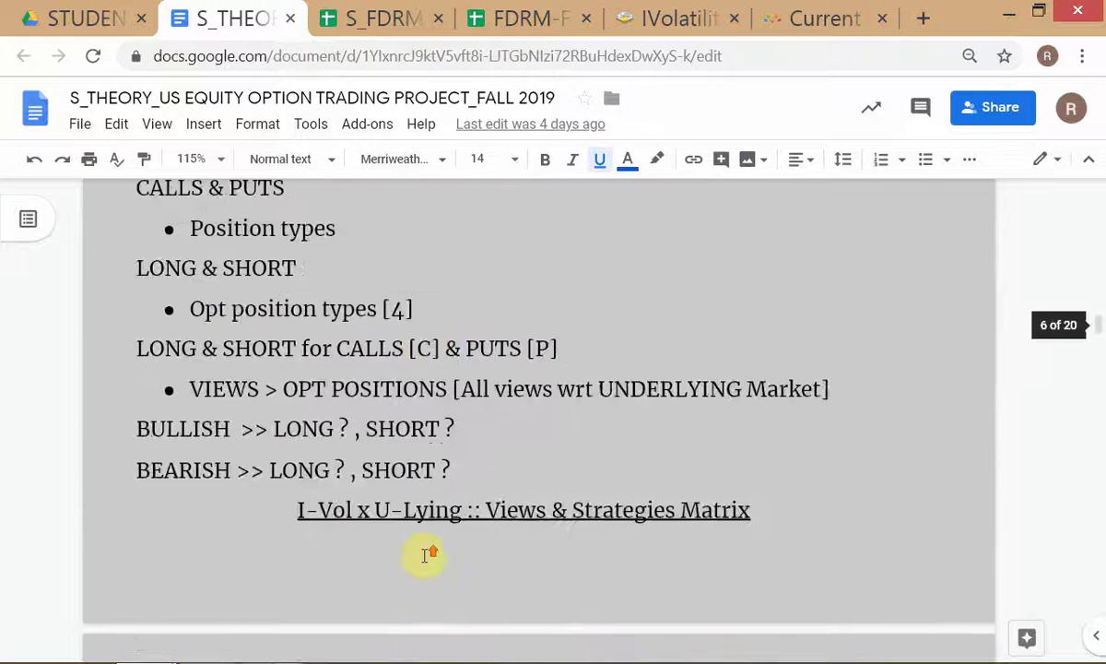
scroll(429, 556, "up", 1)
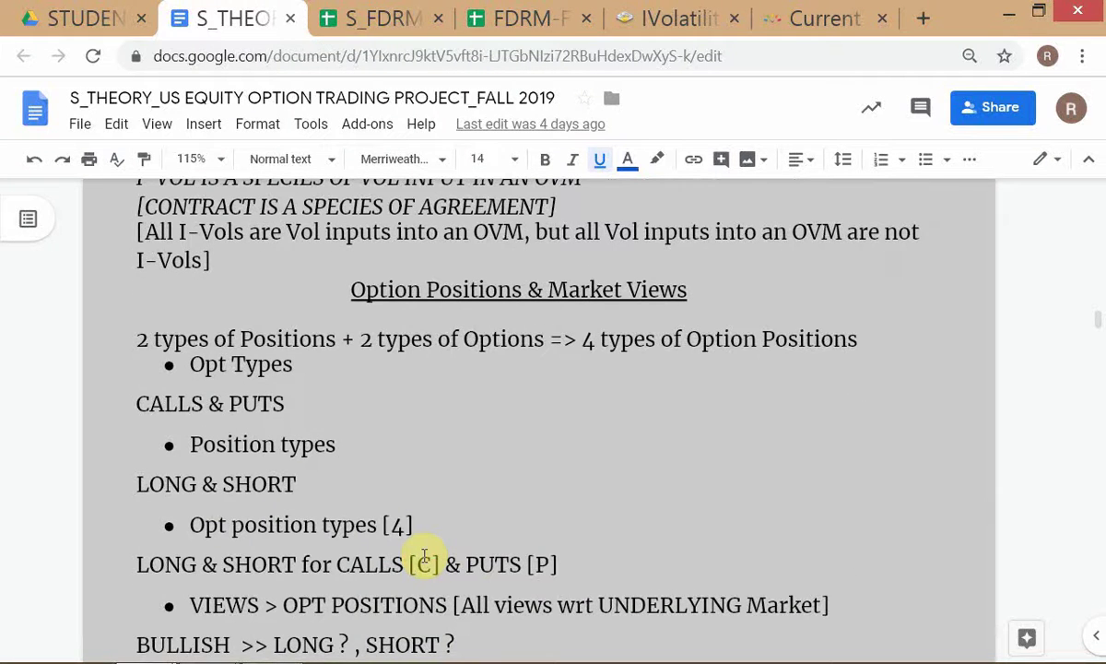
scroll(429, 556, "up", 1)
scroll(429, 555, "down", 2)
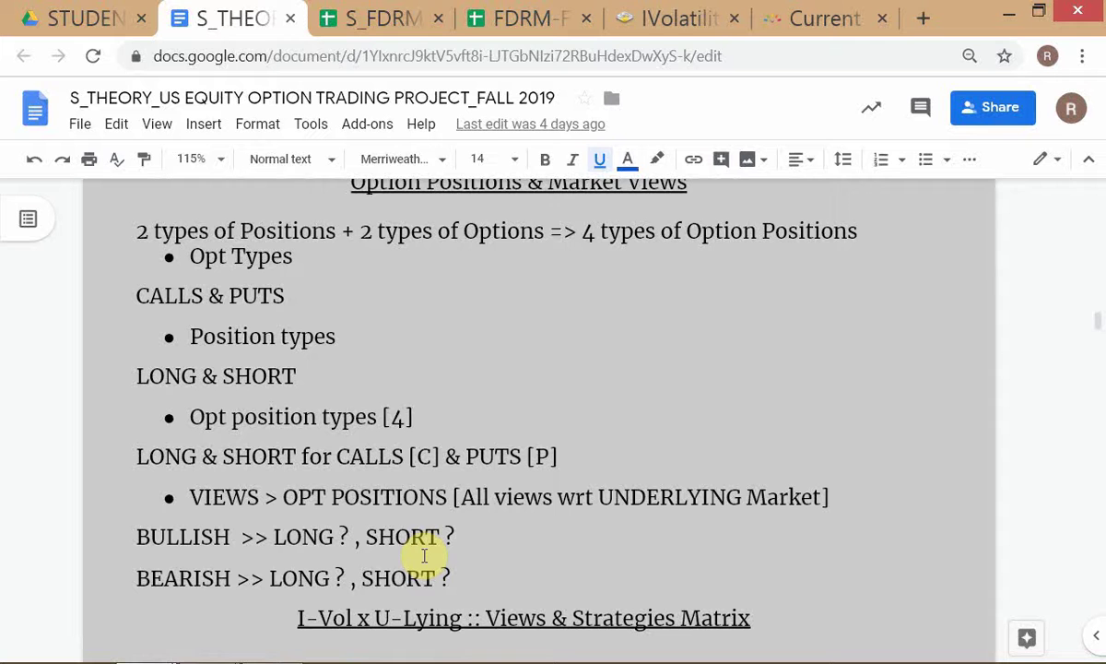
Step: Look at the end of the session outline and the OPT Strat. Matrix sheet, and return to the S_THEORY document
key("alt+Tab")
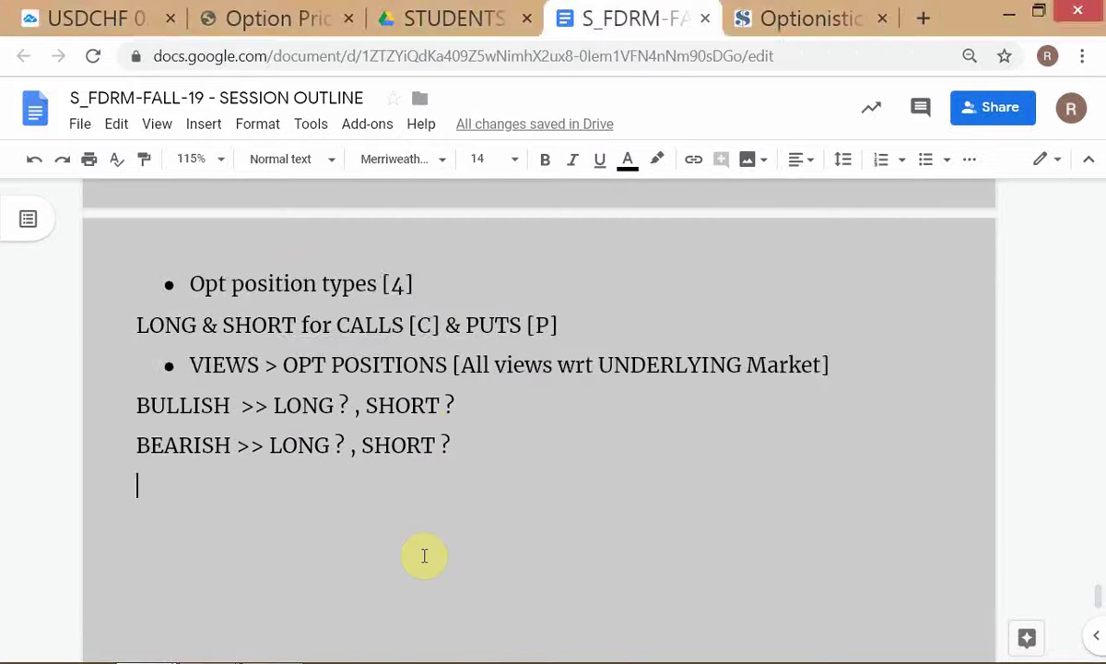
key("alt+Tab")
left_click(518, 20)
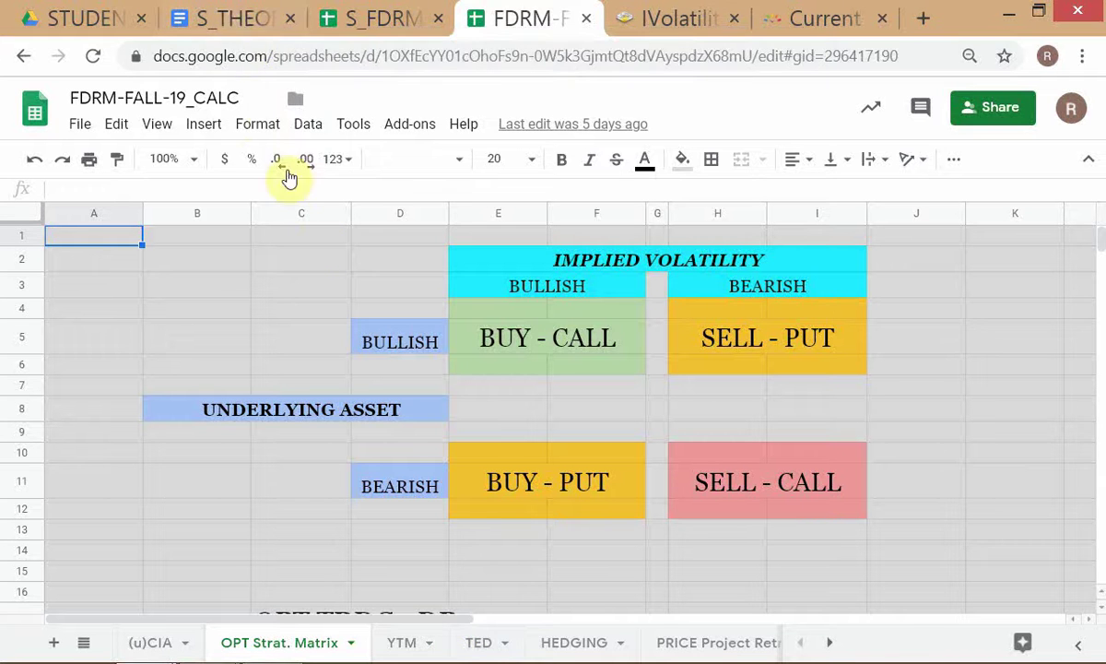
left_click(230, 14)
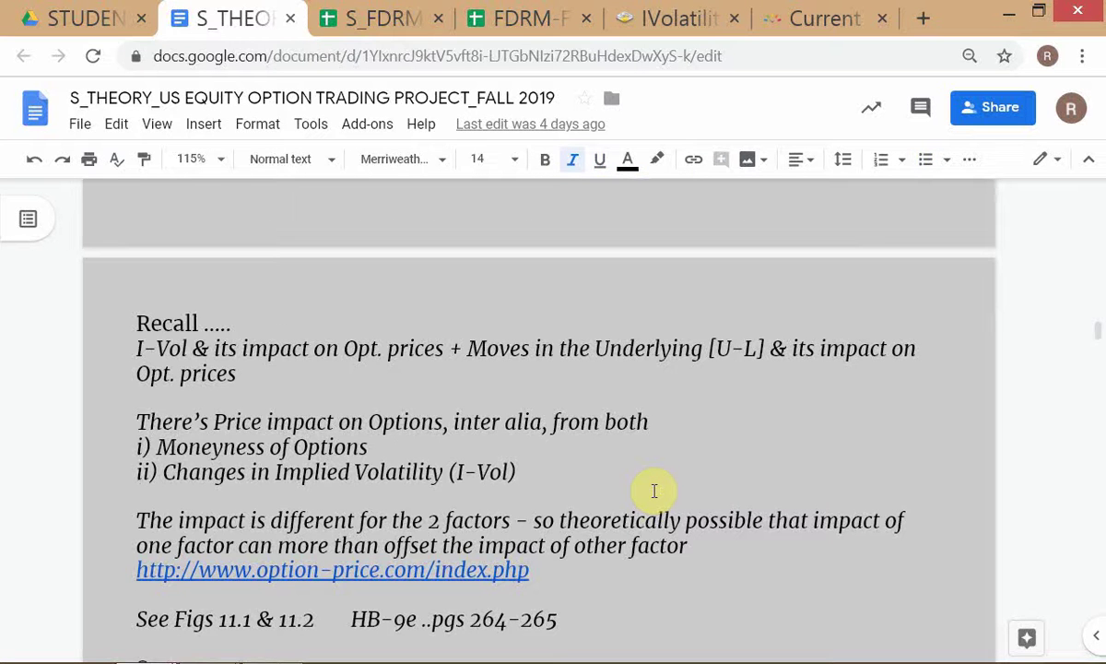
Step: Examine the S_THEORY notes from the option positions through the three option trading rules to "The Vega-Theta Tradeoff" heading
key("Page_Up")
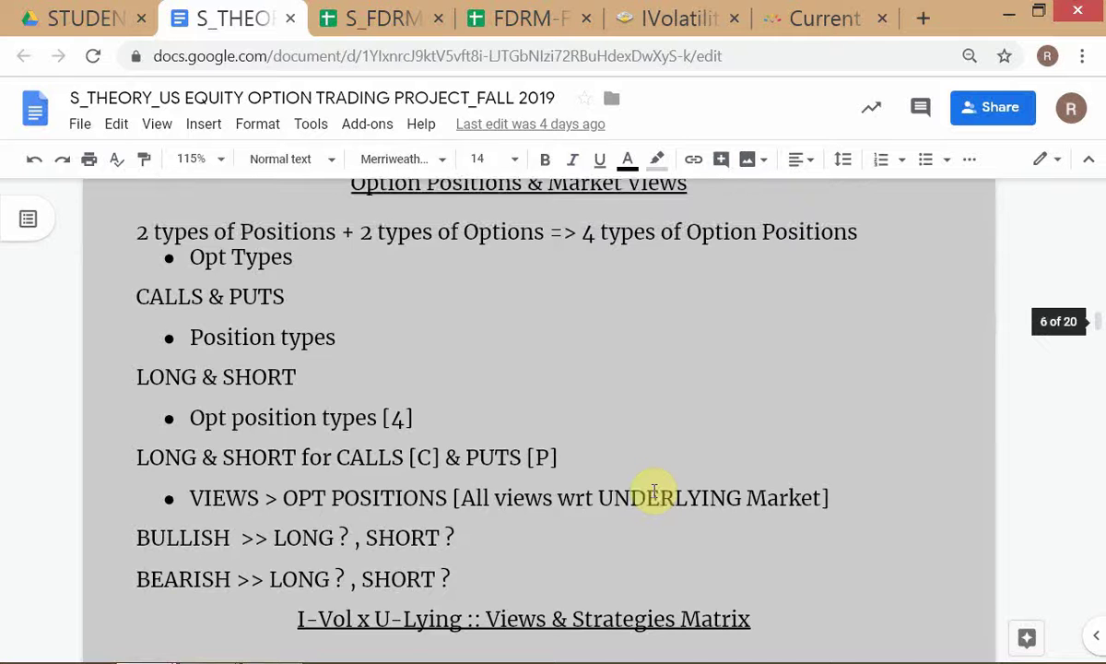
key("Page_Down")
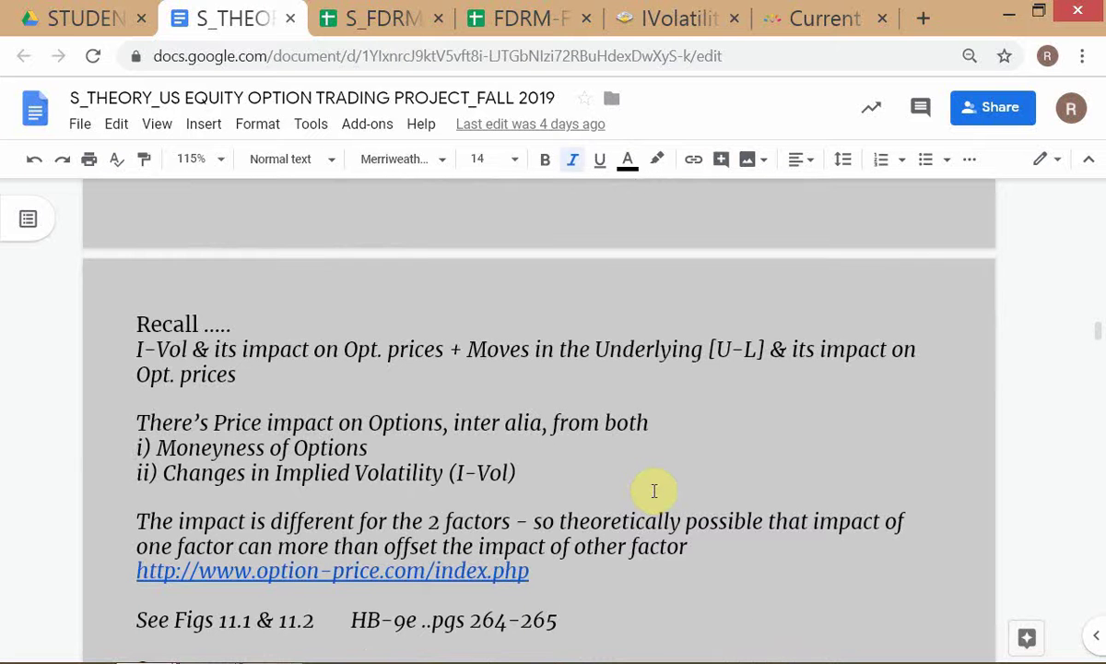
key("Page_Down")
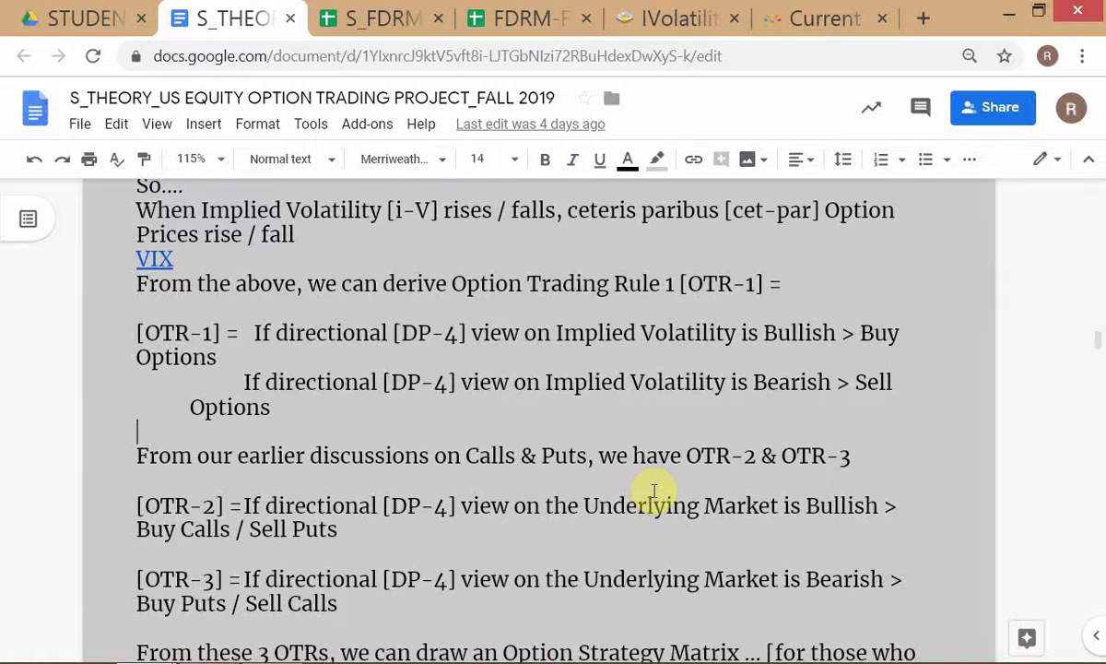
key("Page_Down")
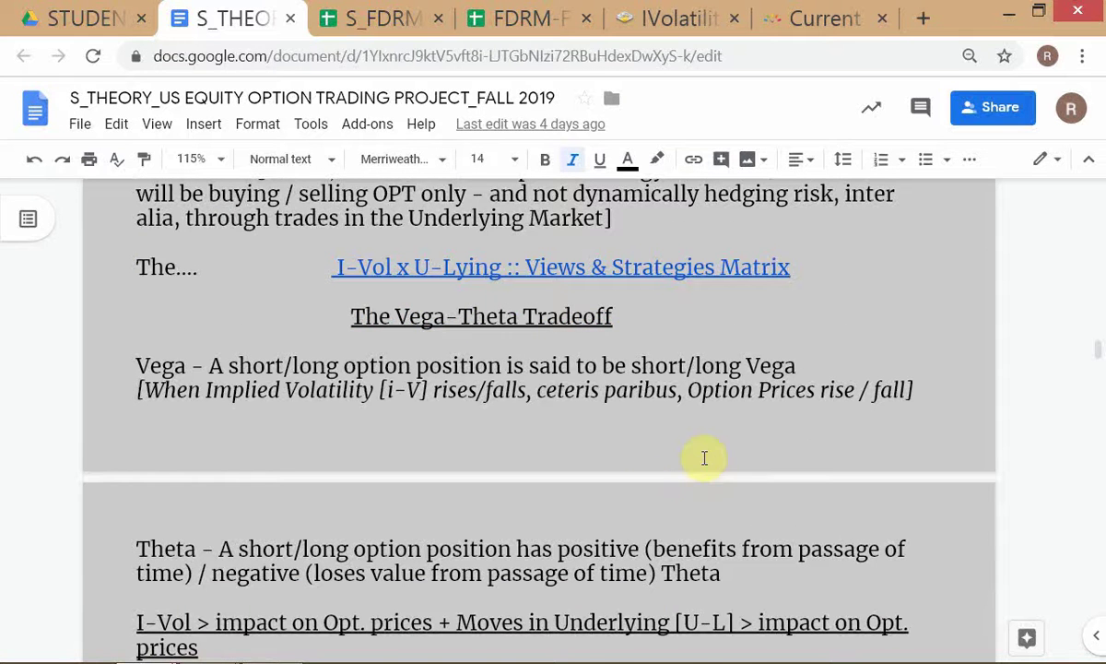
scroll(704, 458, "up", 3)
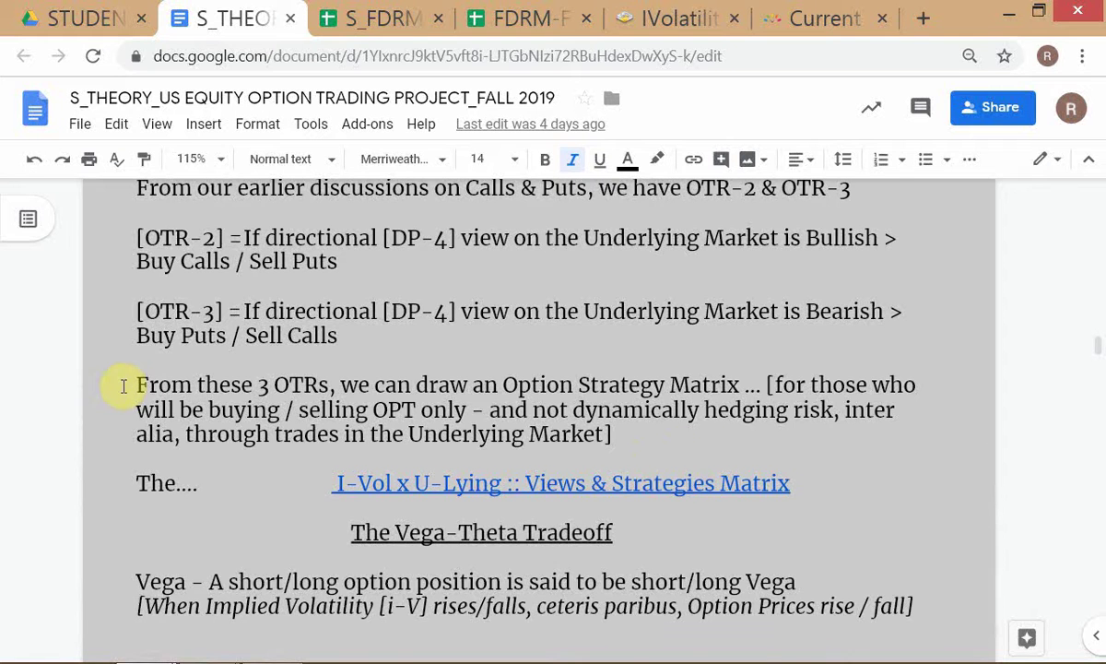
scroll(122, 385, "up", 8)
scroll(138, 394, "up", 10)
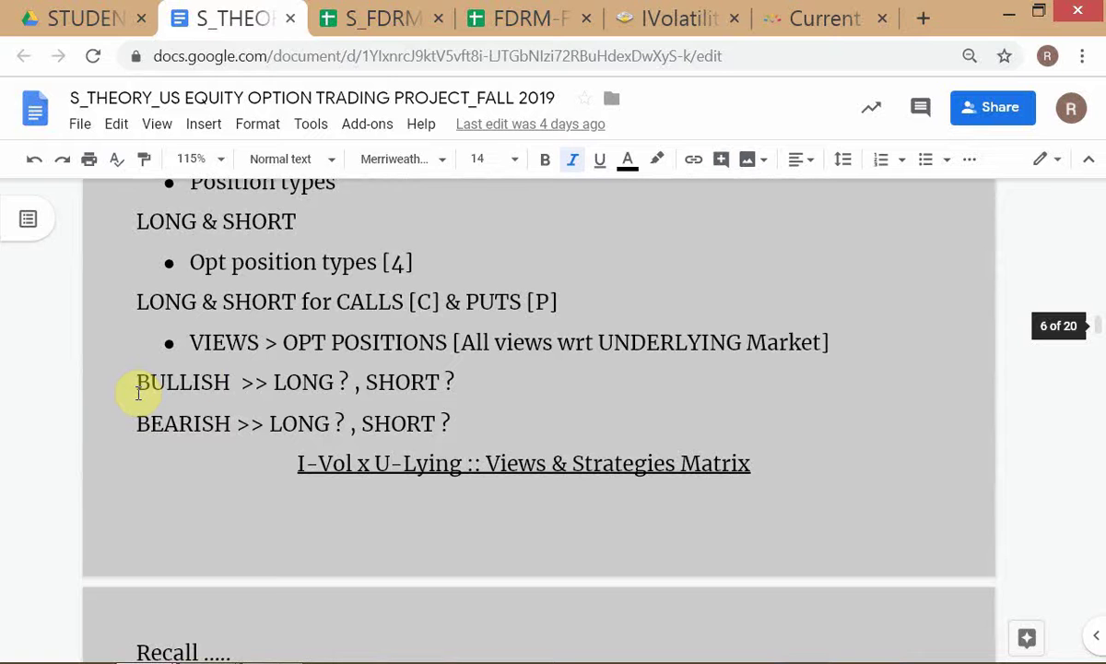
Step: Copy the S_THEORY notes from the "I-Vol x U-Lying :: Views & Strategies Matrix" heading through the paragraph ending "trades in the Underlying Market]"
left_click(267, 481)
key("Down")
key("Up")
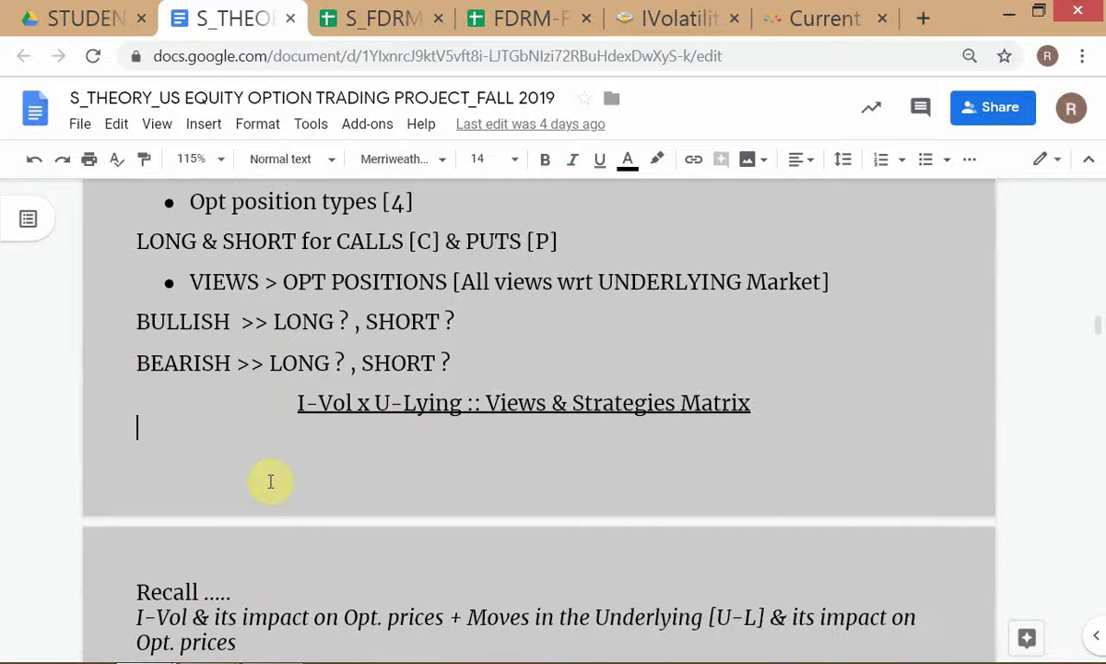
left_click(297, 409)
key("shift+Down")
key("shift+Down")
key("shift+Down")
key("shift+Down")
key("shift+Down")
key("shift+Down")
key("shift+Down")
key("shift+Down")
key("shift+Down")
key("shift+Down")
key("shift+Down")
key("shift+Down")
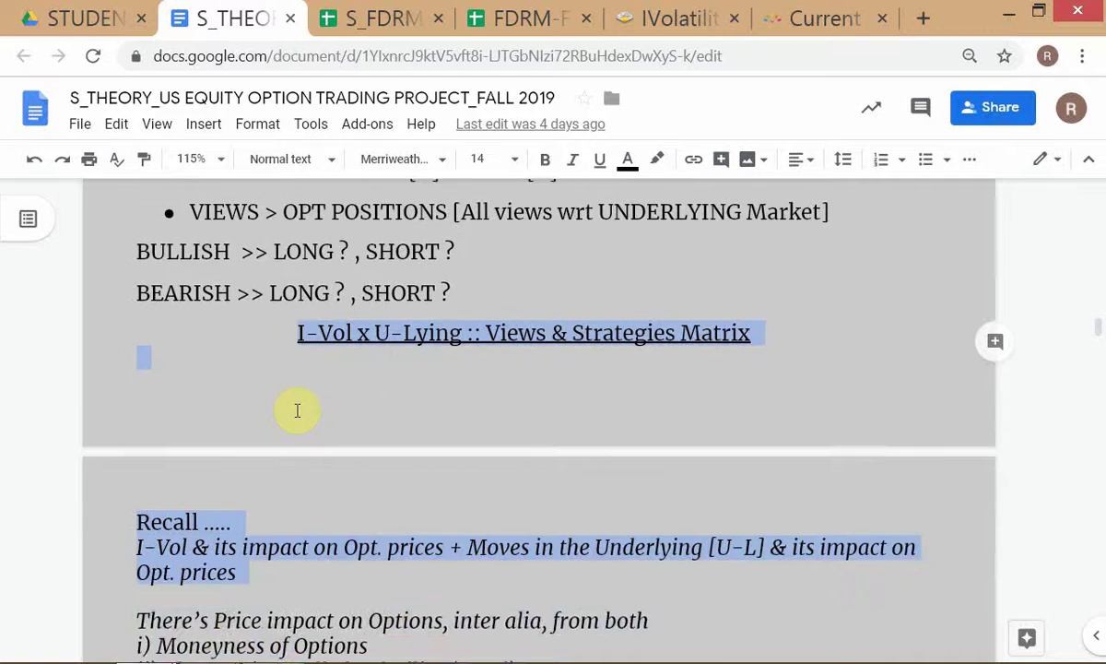
key("shift+Down")
key("shift+Down")
key("shift+Down")
key("shift+Down")
key("shift+Down")
key("shift+Down")
key("shift+Down")
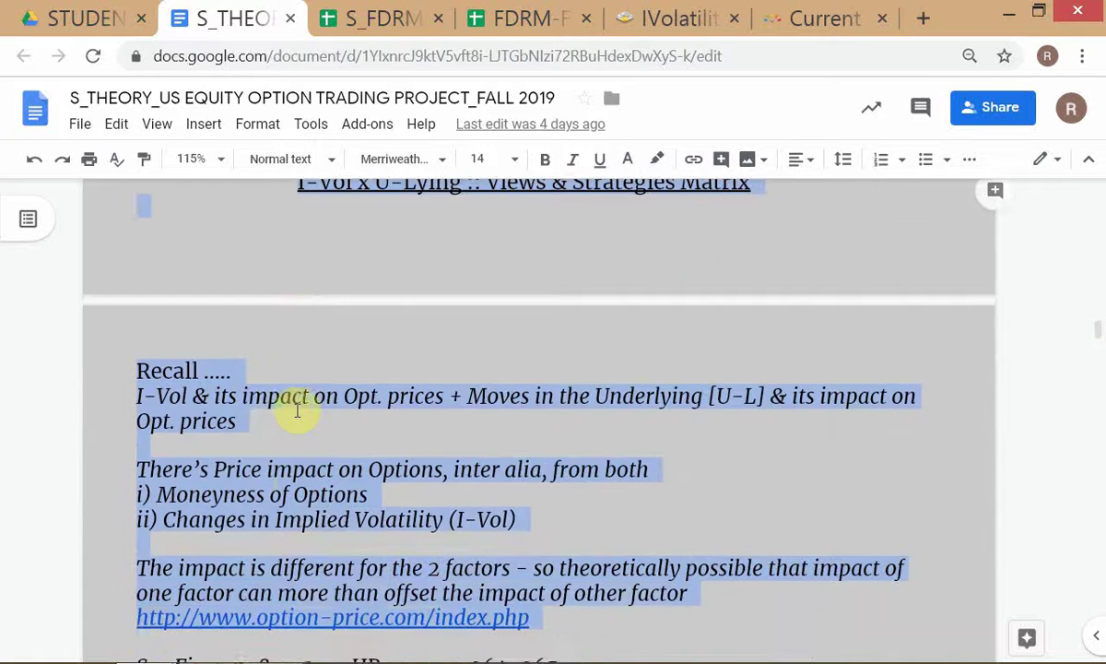
key("shift+Down")
key("shift+Down")
key("shift+Down")
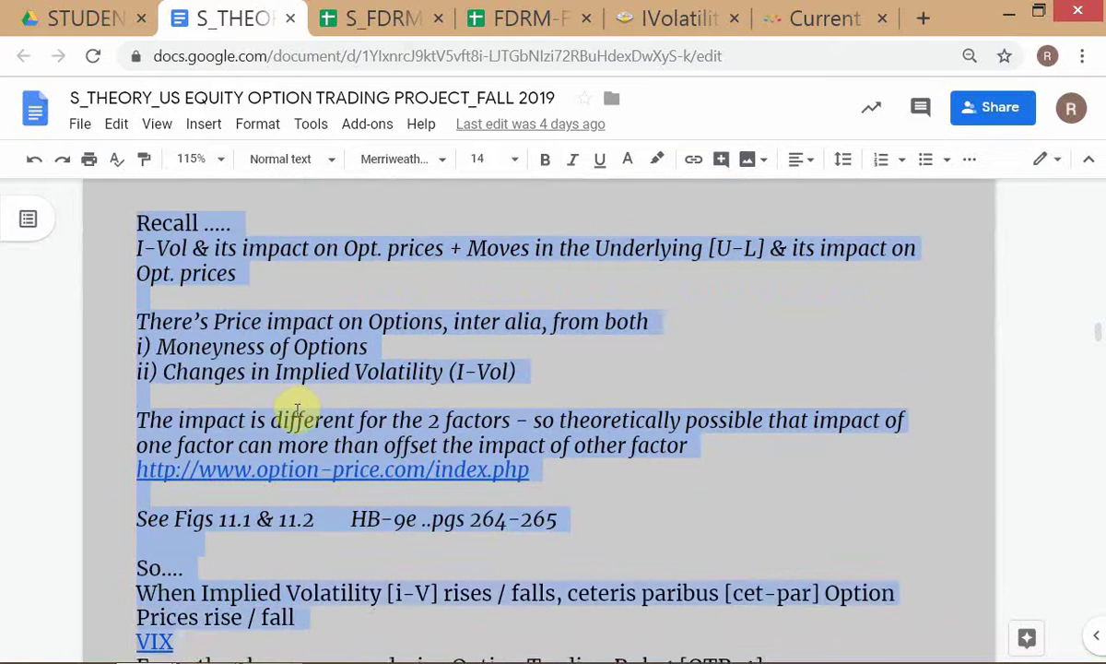
key("shift+Down")
key("shift+Down")
key("shift+Down")
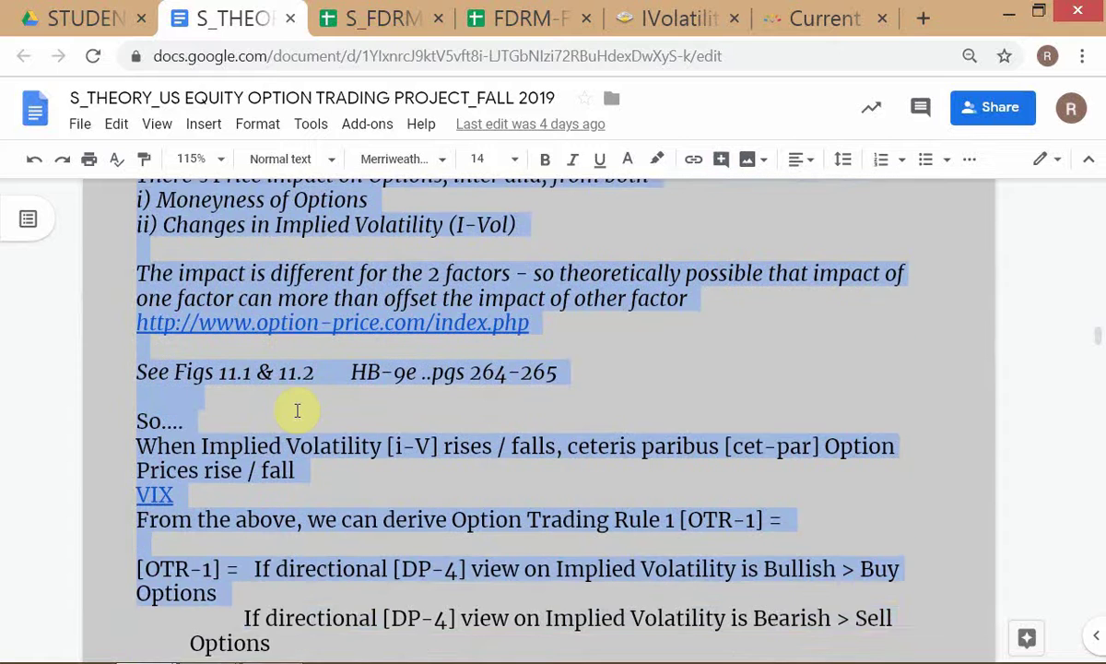
key("shift+Down")
key("shift+Down")
key("shift+Down")
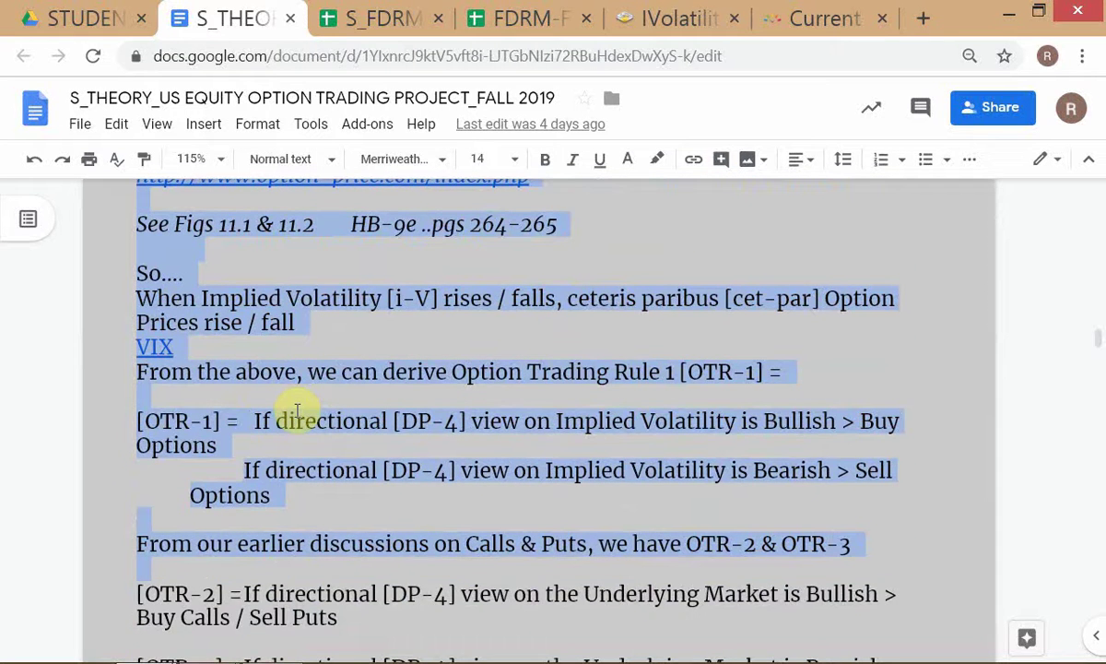
key("shift+Down")
key("shift+Down")
key("shift+Down")
key("shift+Down")
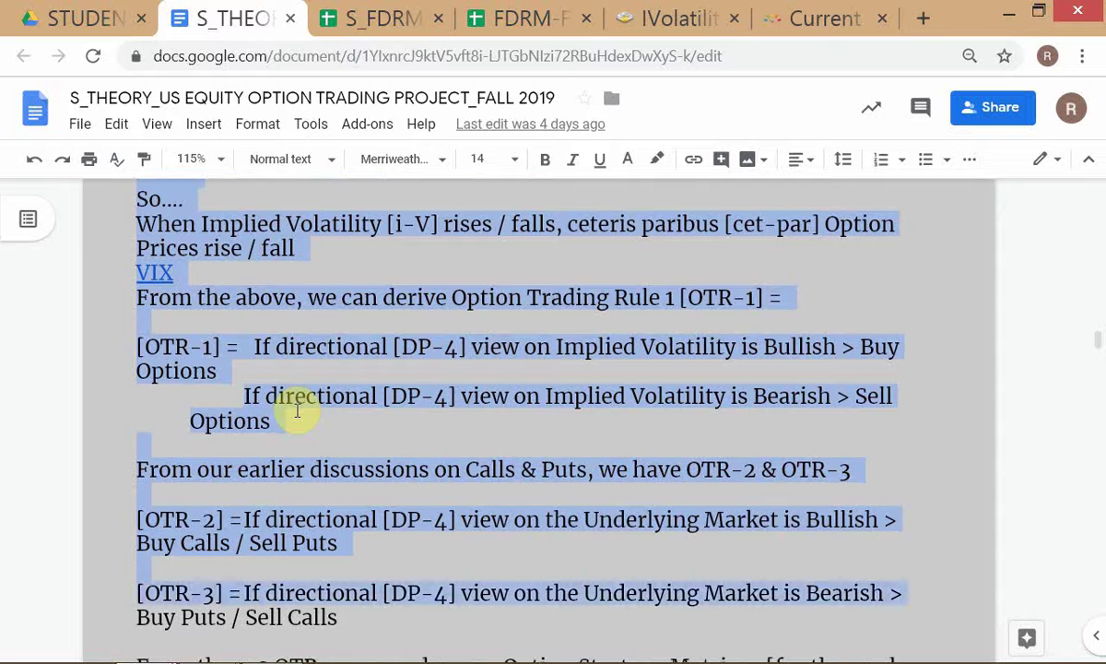
key("shift+Down")
key("shift+Down")
key("shift+Down")
key("shift+Down")
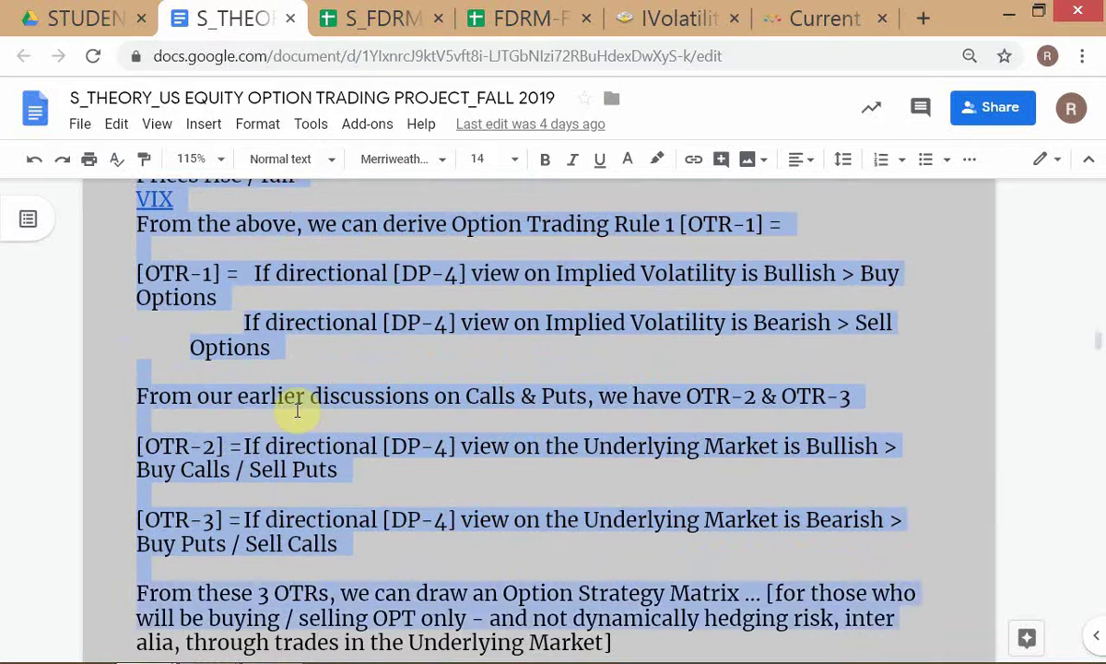
key("shift+Down")
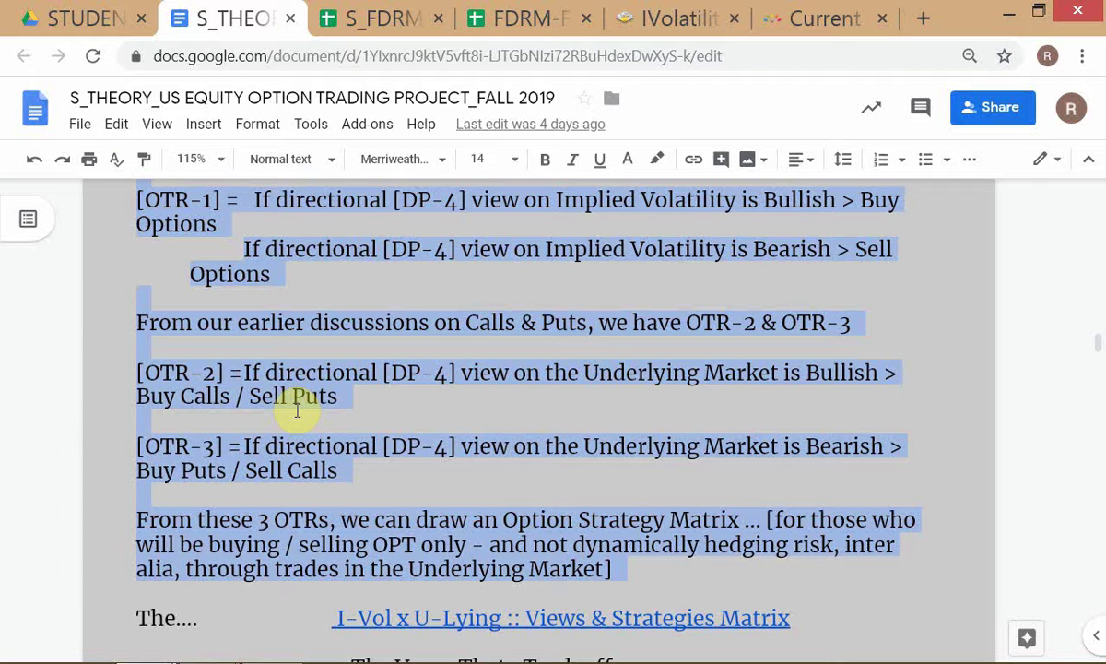
Step: Switch to the session outline and paste the copied notes below the "BEARISH >> LONG ? , SHORT ?" line
key("alt+Tab")
key("alt+Tab")
key("alt+Tab")
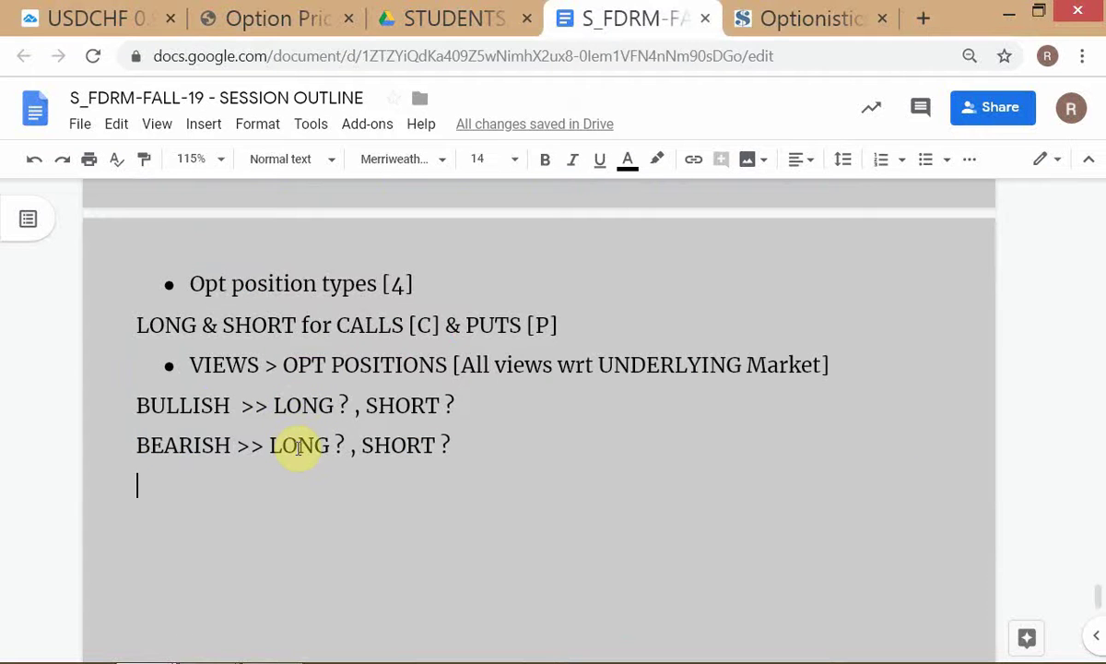
key("ctrl+v")
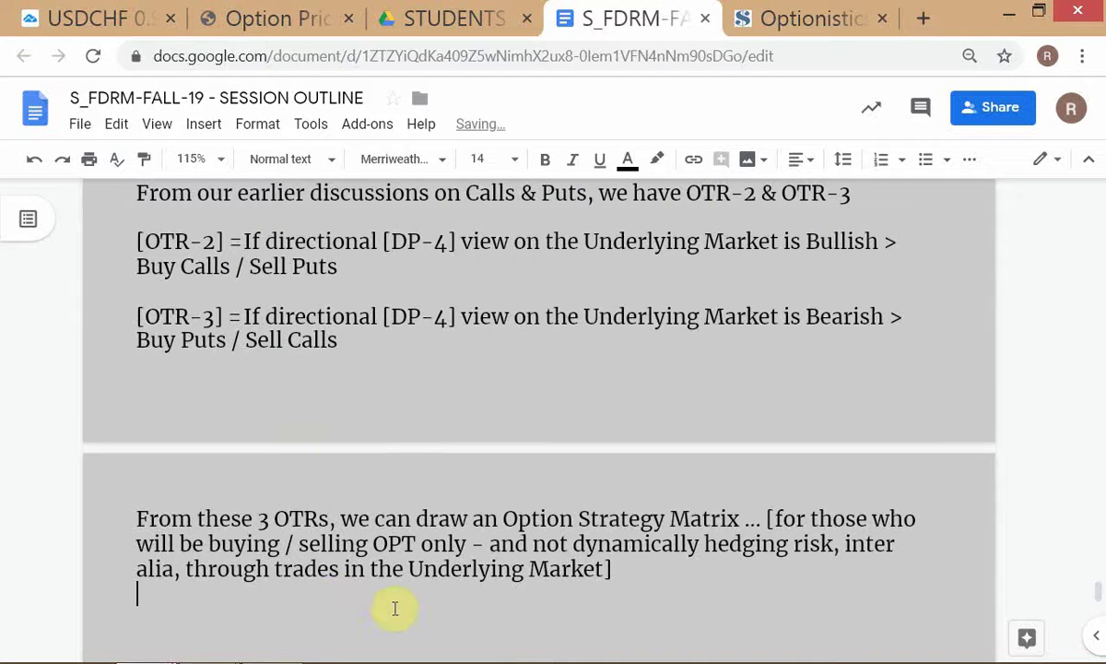
Step: Bold "those who will be buying / selling OPT only" in the paragraph about drawing an Option Strategy Matrix
left_click(811, 518)
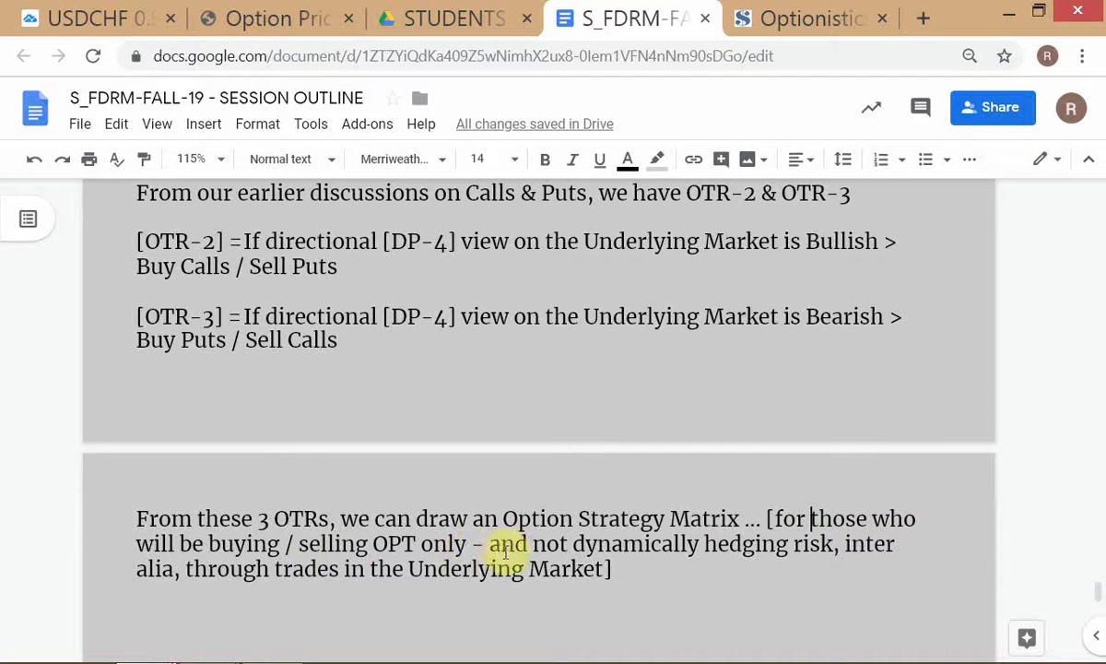
left_click(472, 544, "shift")
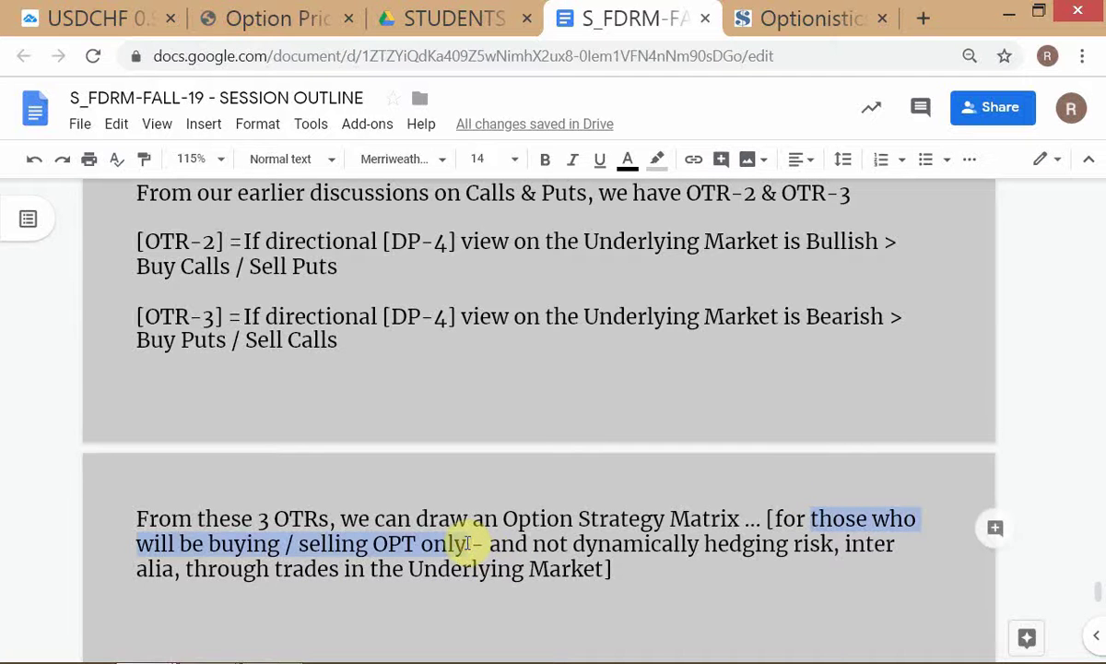
key("ctrl+b")
key("Right")
Step: Insert "- (i.e. Directional Speculators)" after the bold phrase "those who will be buying / selling OPT only"
type("- ")
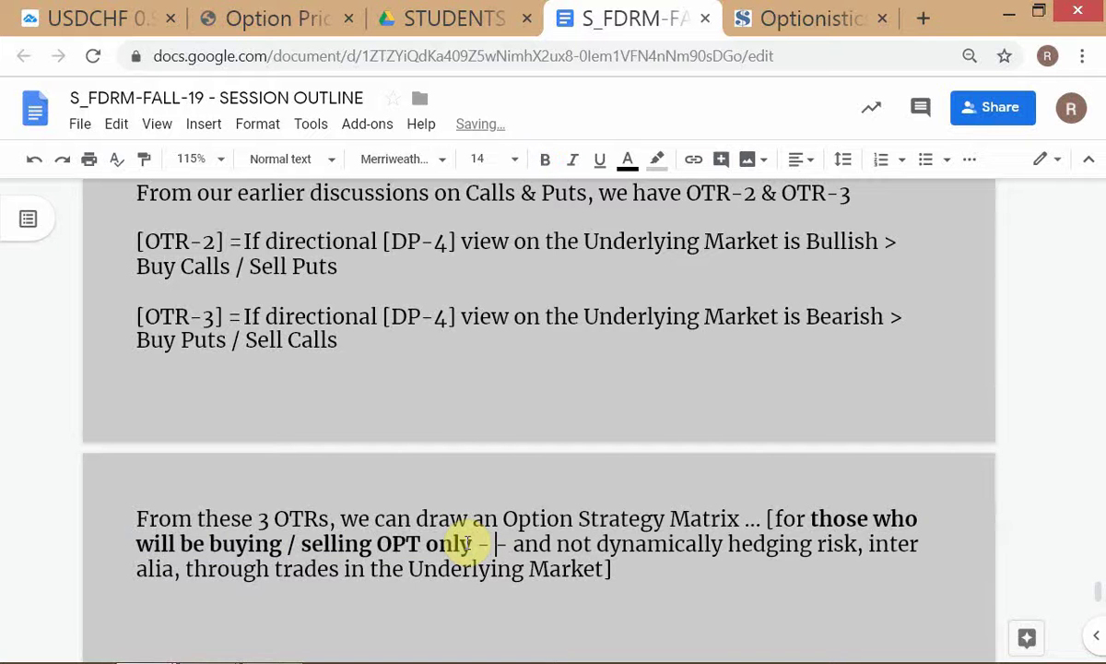
type("i.e.")
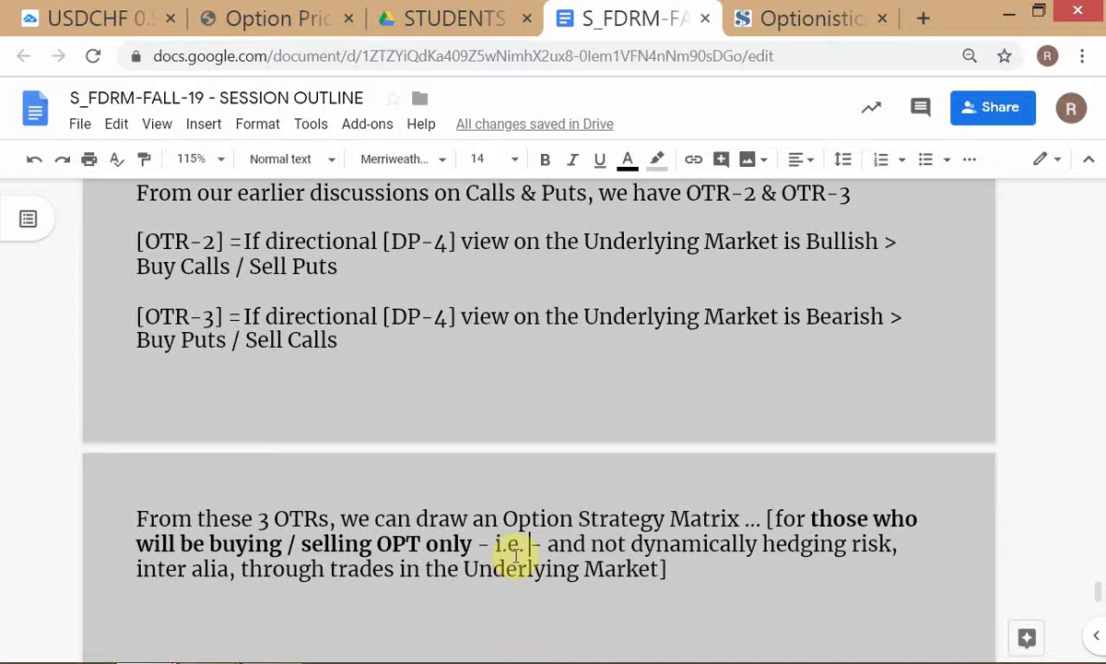
type("D")
type("irectio")
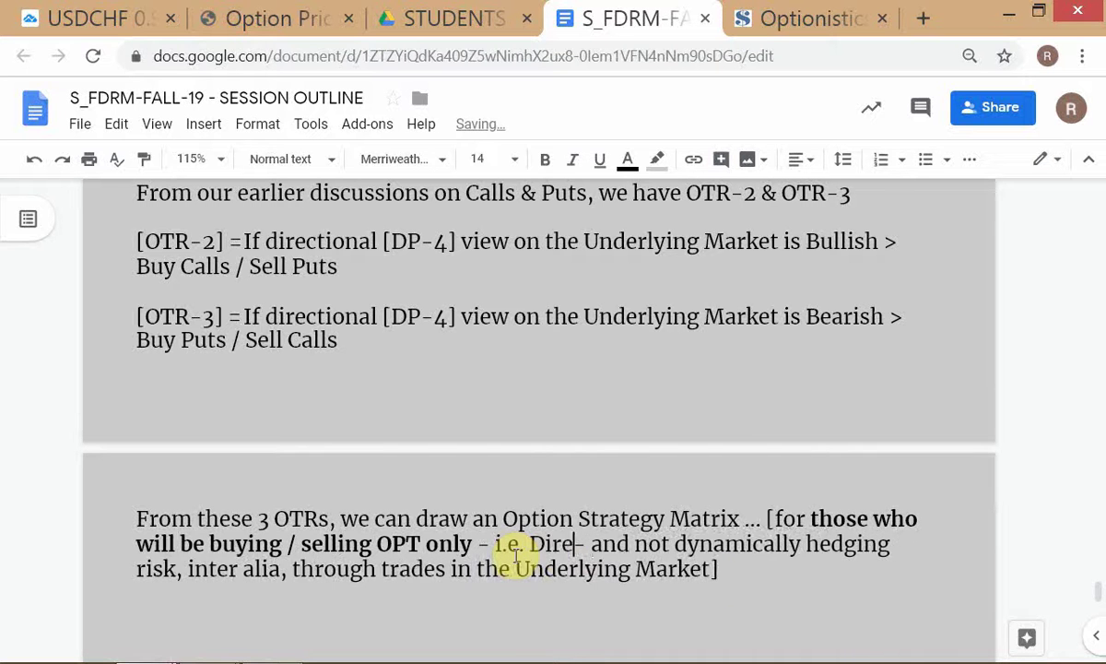
type("nal Specu")
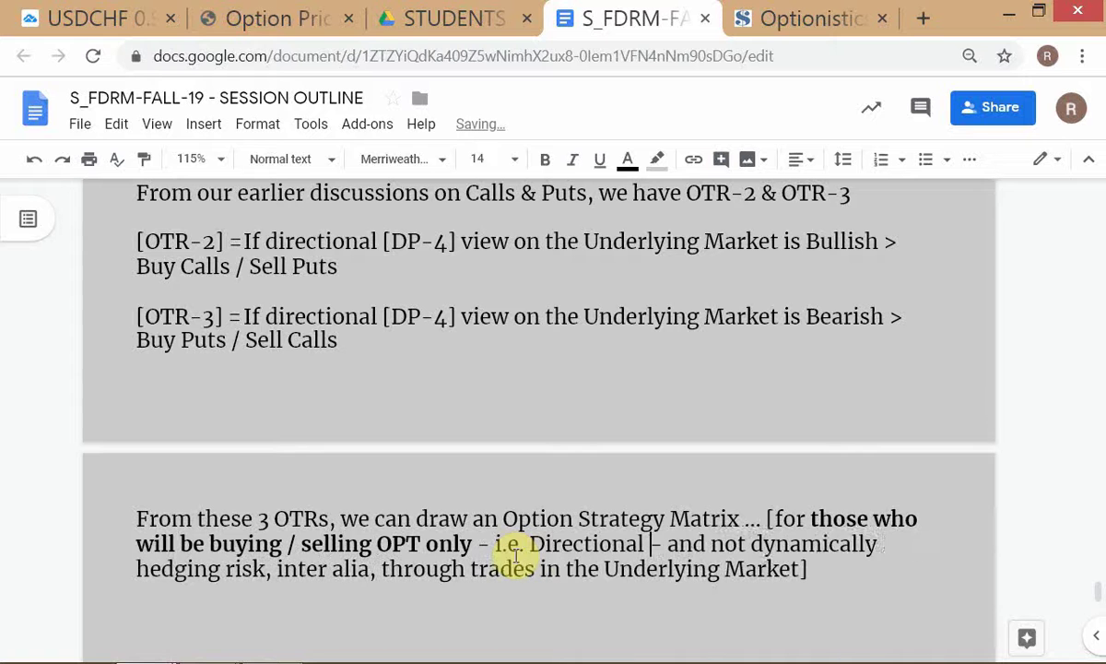
type("lators")
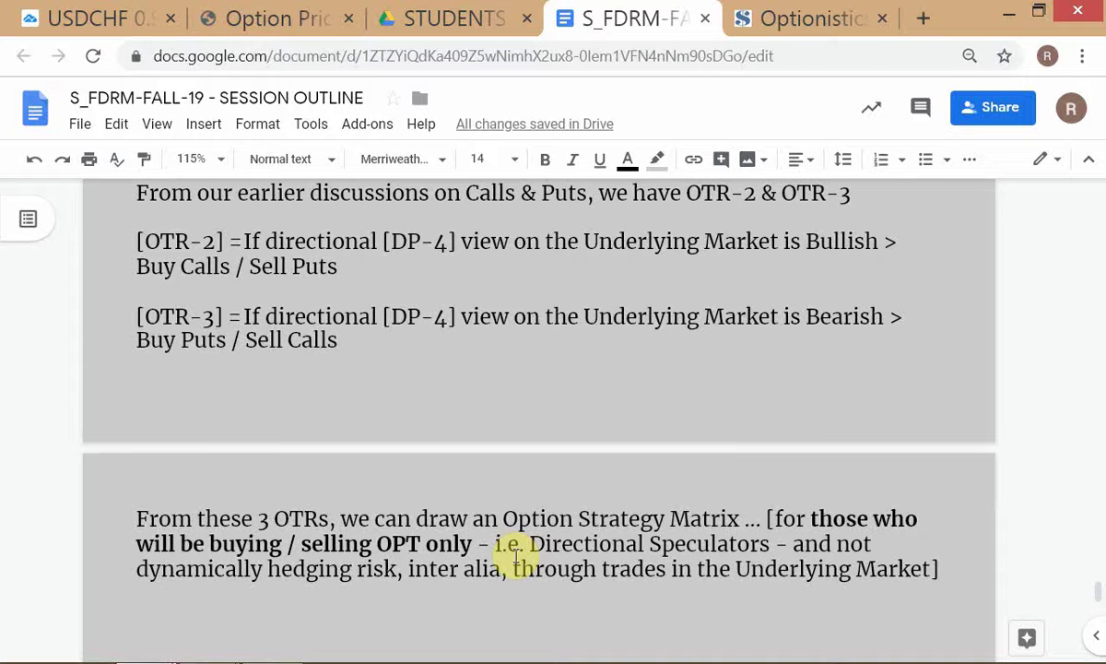
type(")")
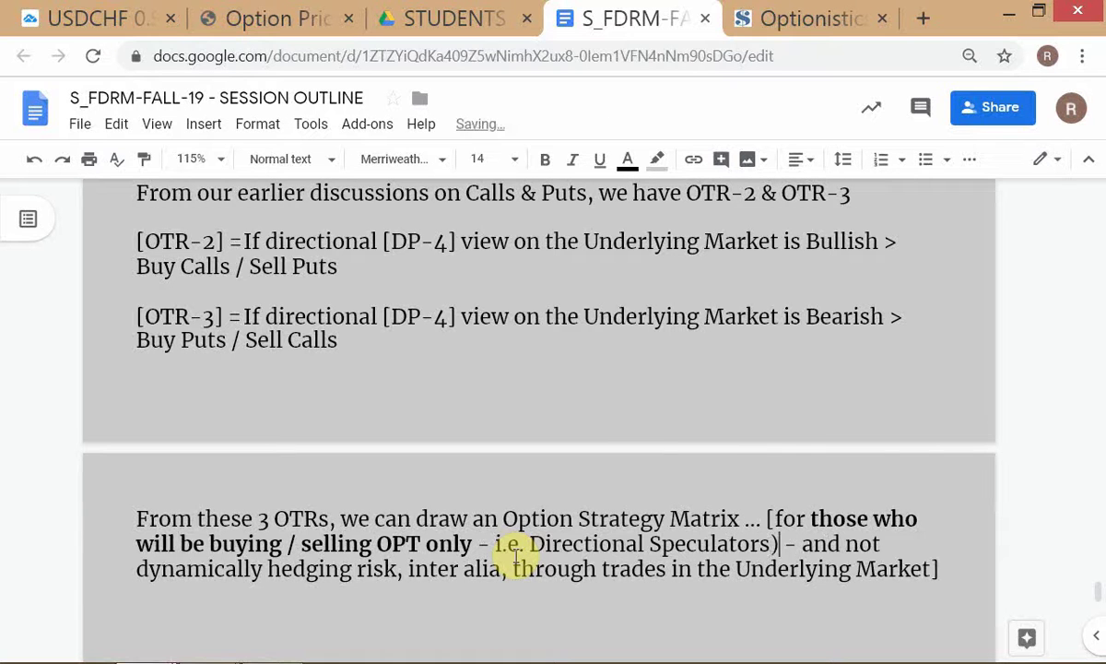
left_click(505, 544)
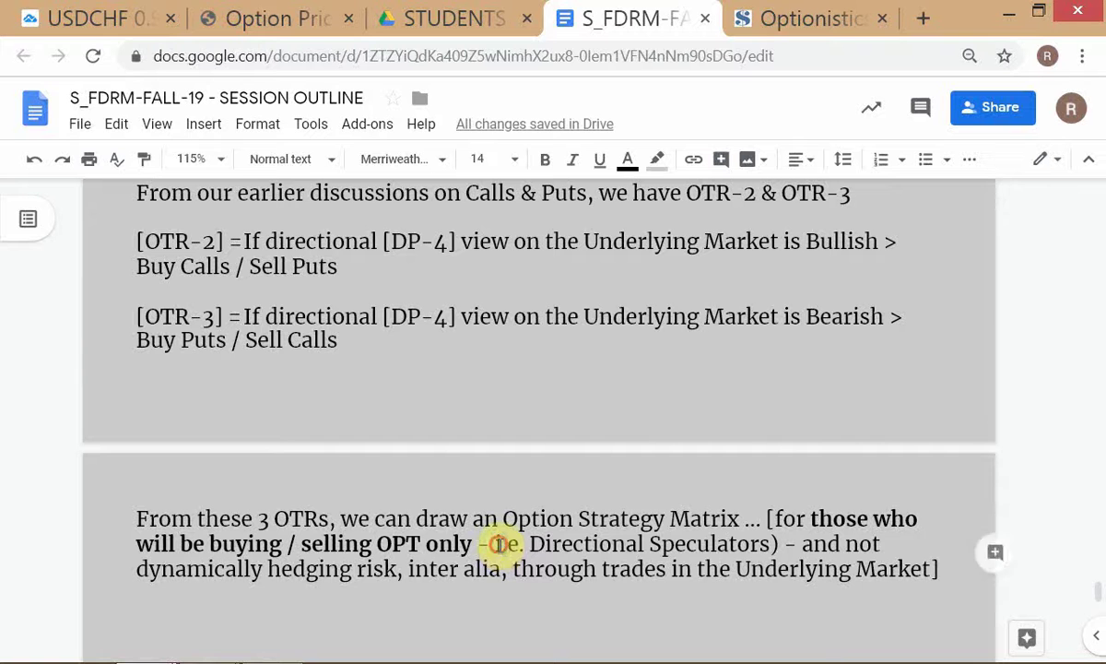
type("(")
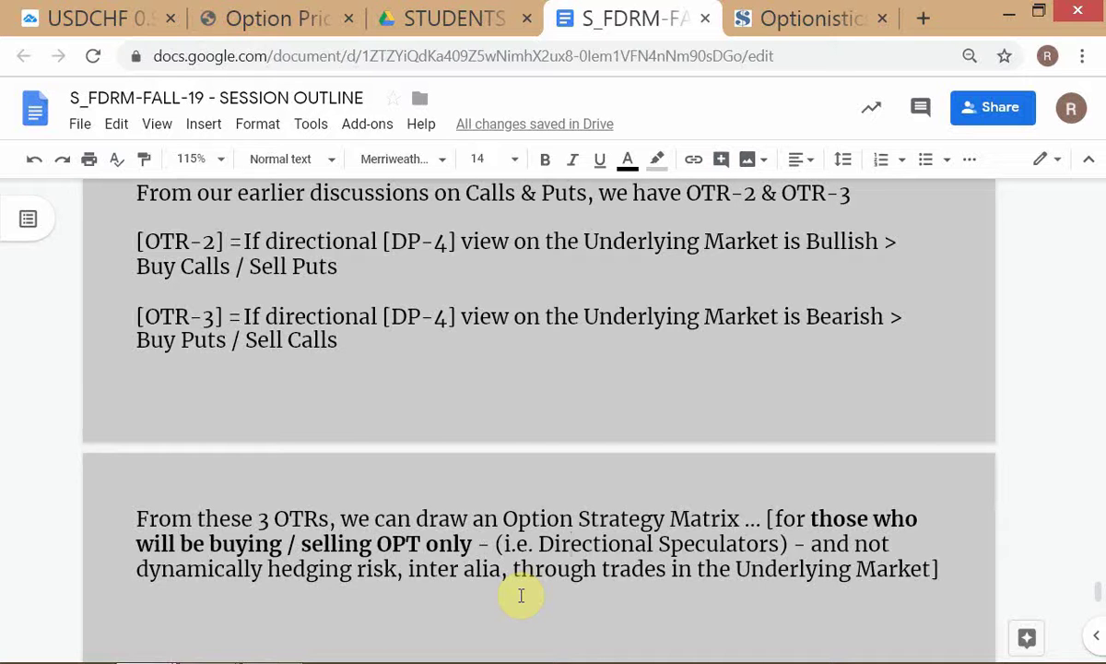
left_click(569, 544)
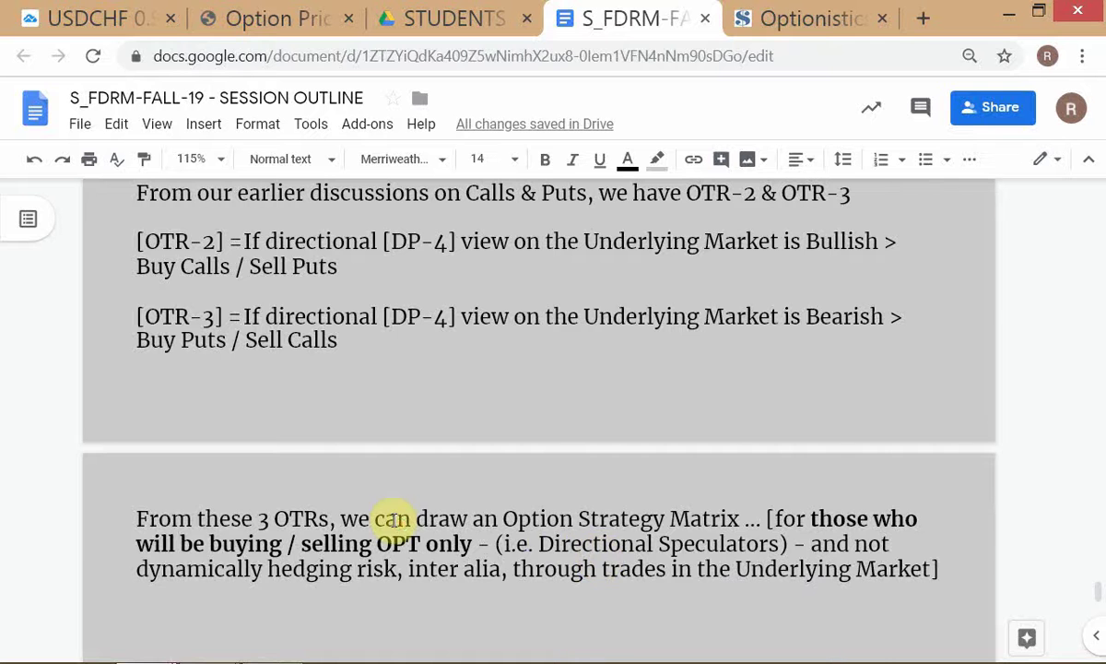
Step: Review the session outline's pasted notes, from the option trading rules back to the option position types and the "Recall" section
scroll(394, 519, "up", 2)
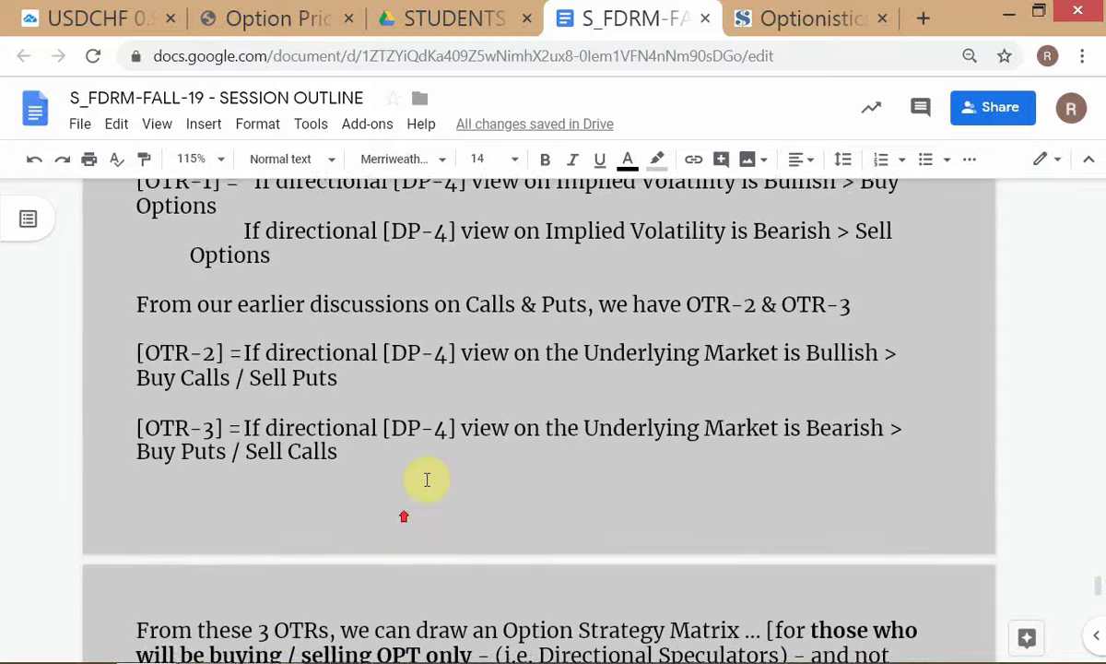
scroll(538, 316, "up", 2)
scroll(422, 385, "up", 2)
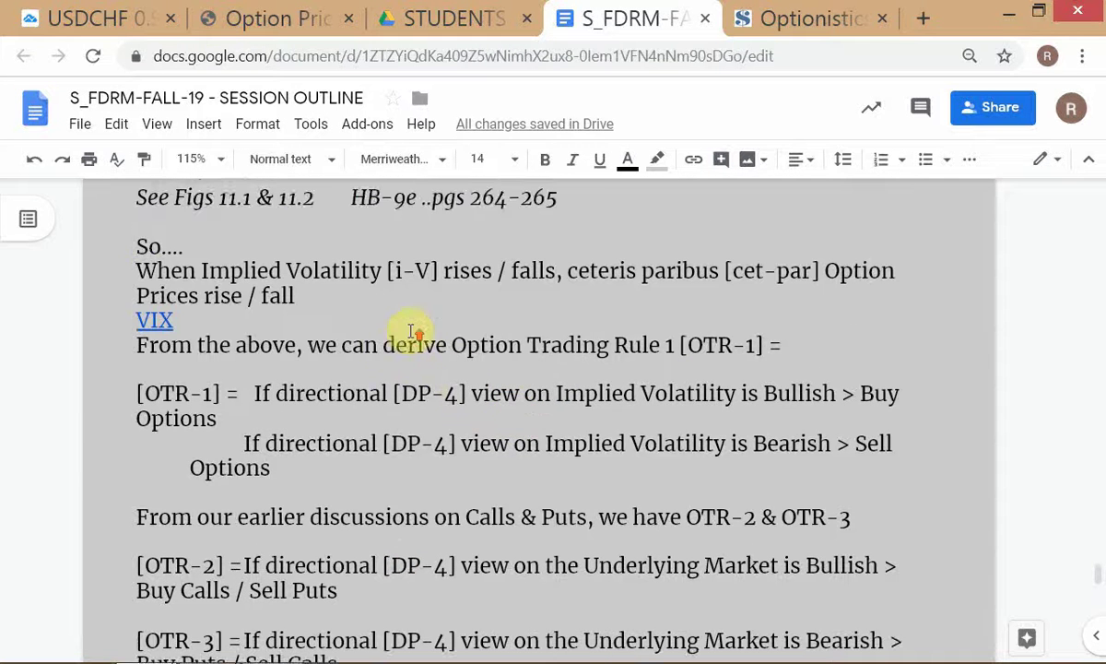
scroll(405, 350, "up", 5)
scroll(318, 446, "up", 12)
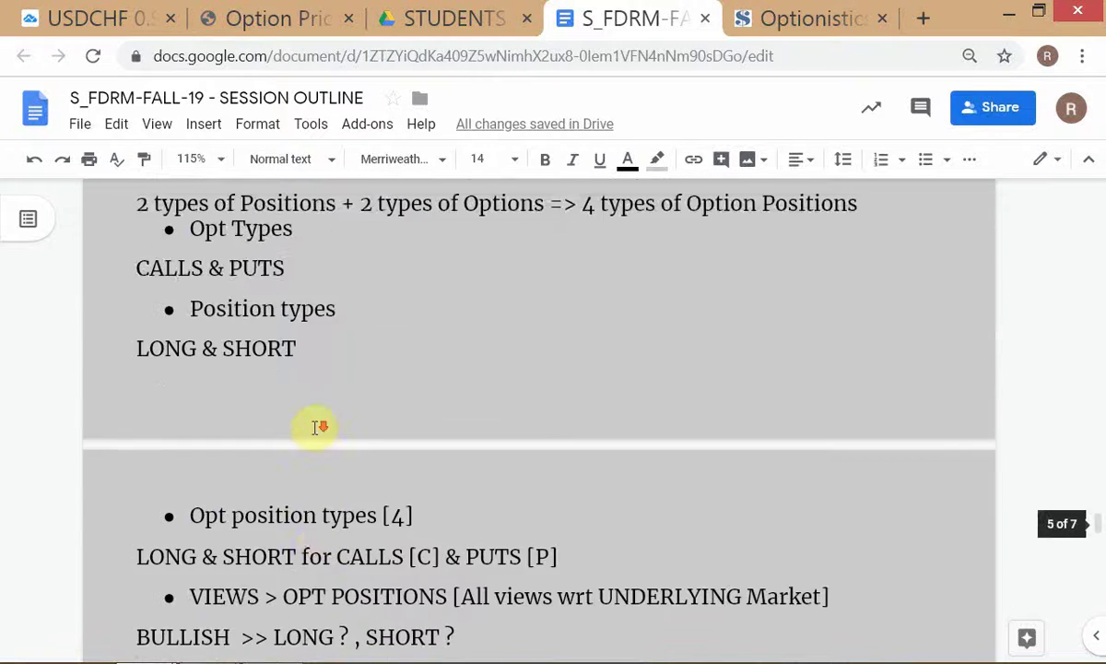
scroll(314, 432, "down", 8)
scroll(314, 417, "down", 3)
scroll(314, 417, "up", 2)
scroll(315, 416, "down", 2)
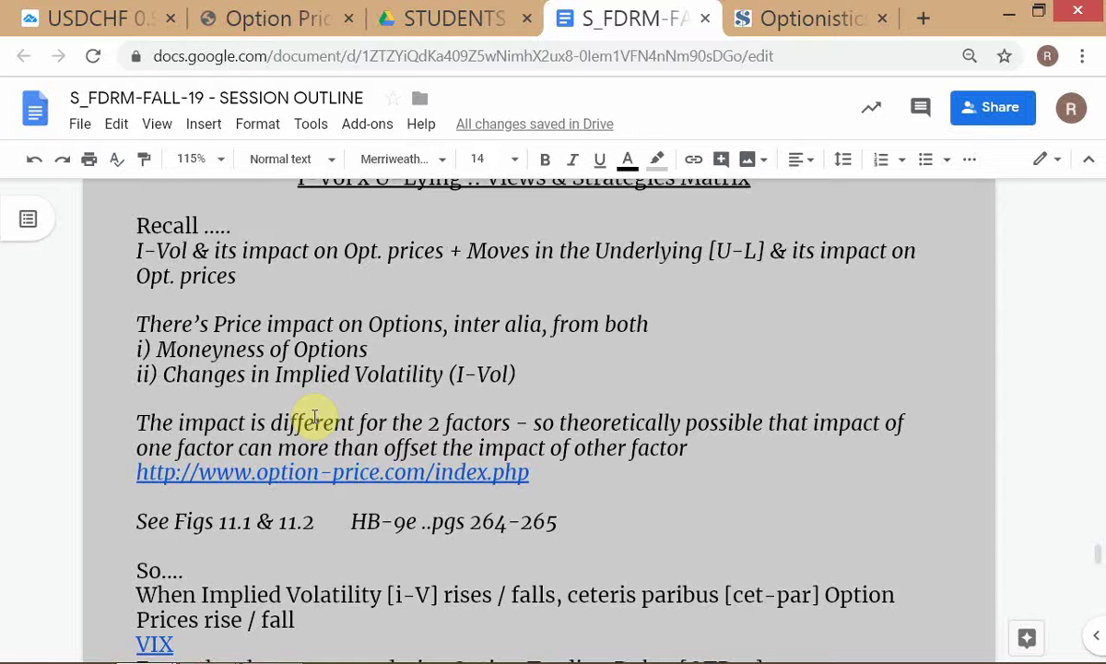
scroll(317, 419, "up", 1)
Step: Return to the S_THEORY document, clear the text selection, and view the OPT Strat. Matrix sheet in FDRM-FALL-19_CALC
key("alt+Tab")
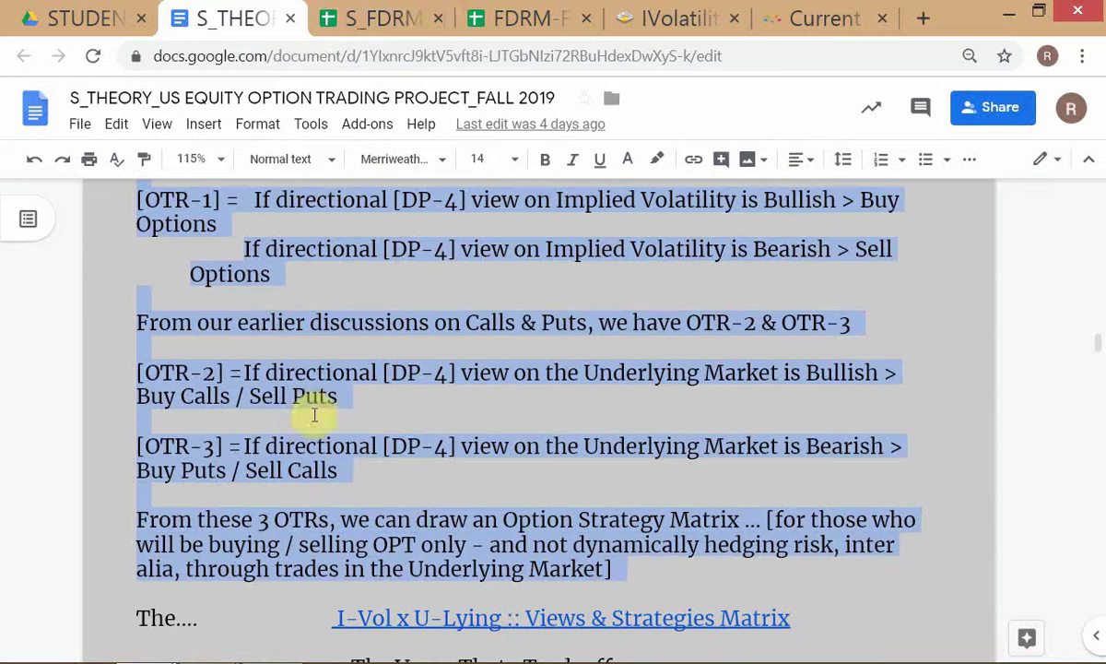
left_click(498, 285)
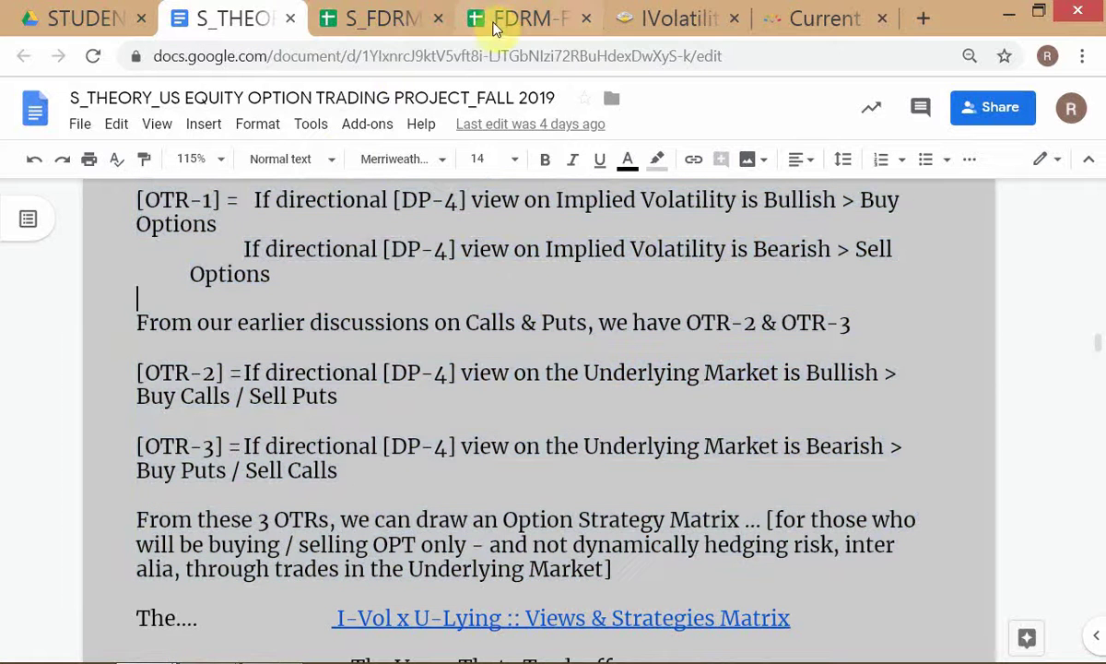
left_click(501, 26)
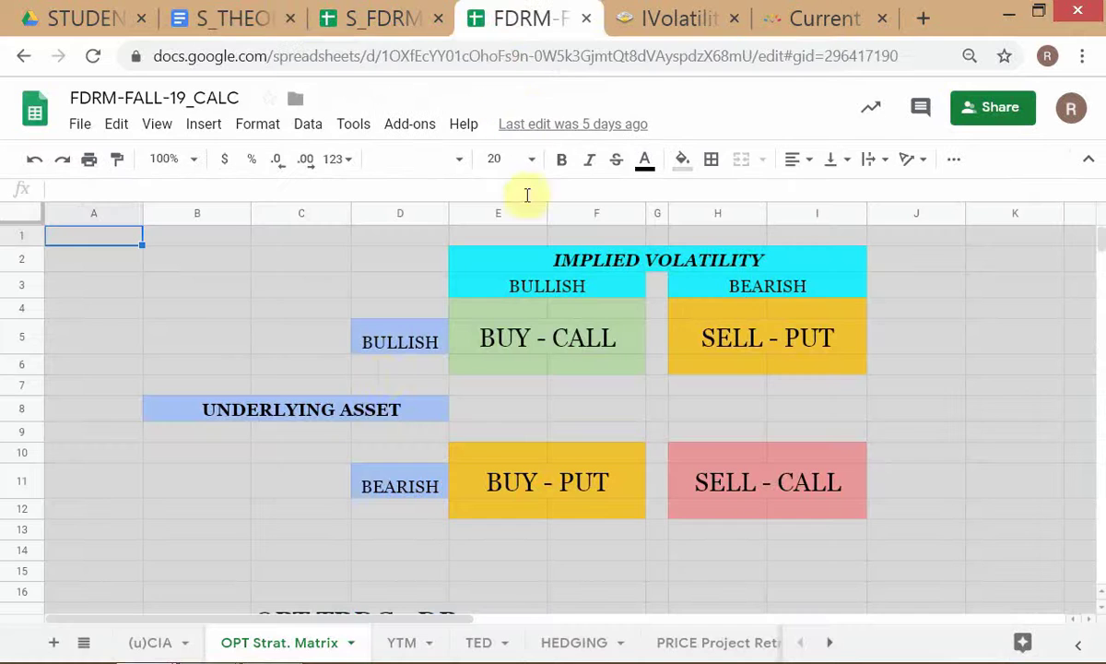
left_click(391, 366)
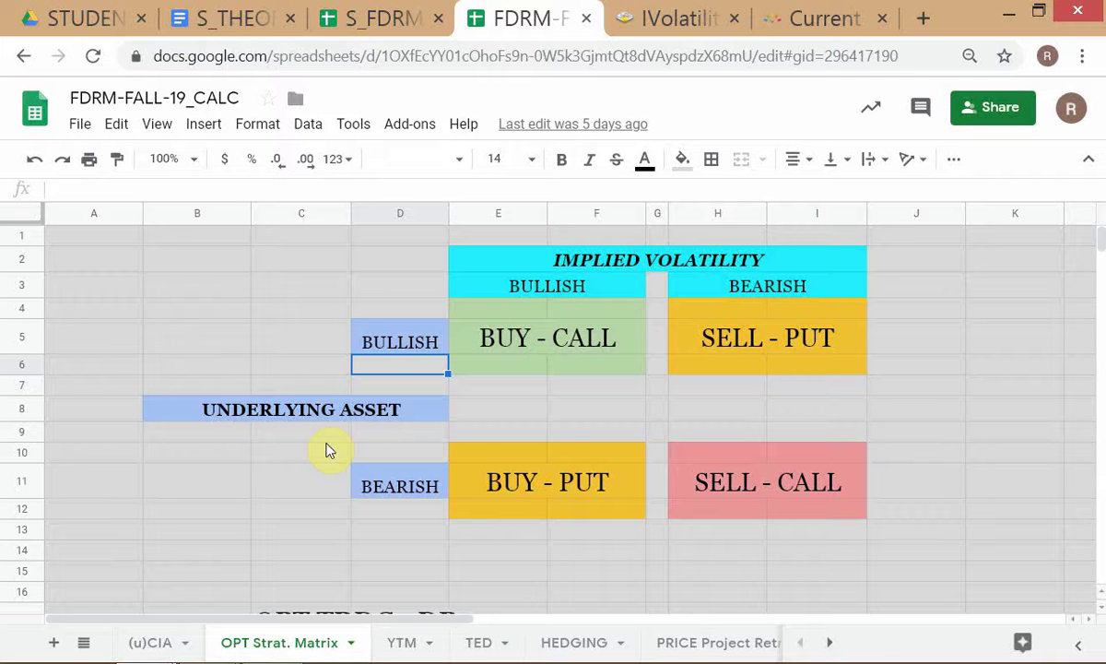
Step: Open the IVolatility page for ORCL and examine its historical and implied volatility table and volatility chart
left_click(657, 16)
scroll(632, 493, "down", 3)
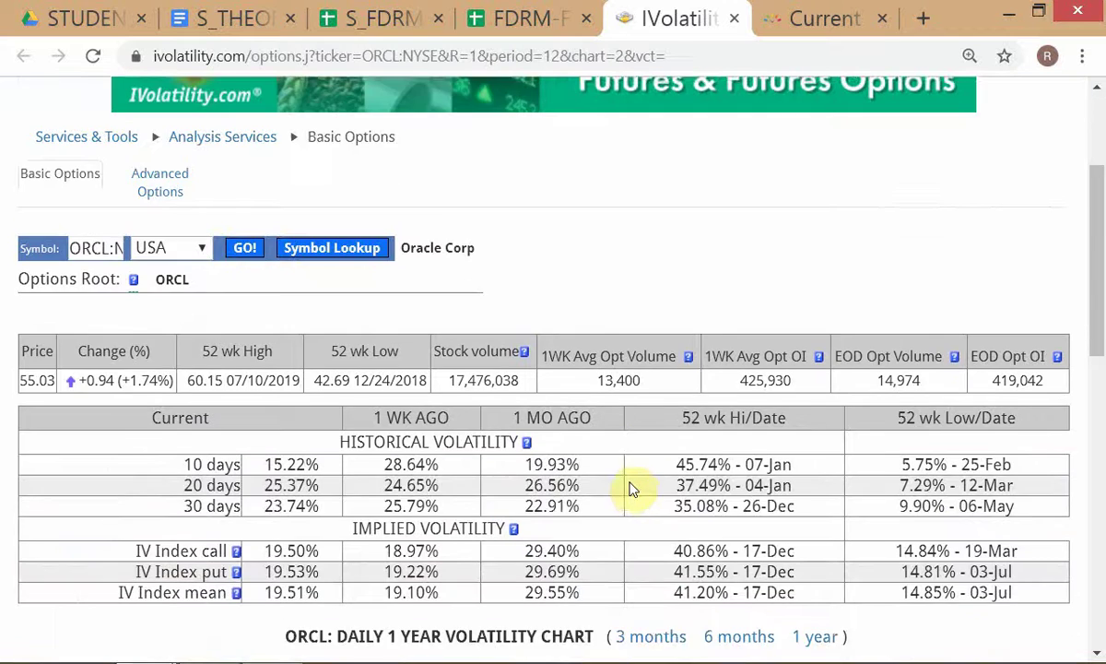
scroll(632, 489, "down", 2)
Step: Open the Optionistics Facebook price history and try to extend the chart's start back to September 2017, then return to the previous page
key("alt+Tab")
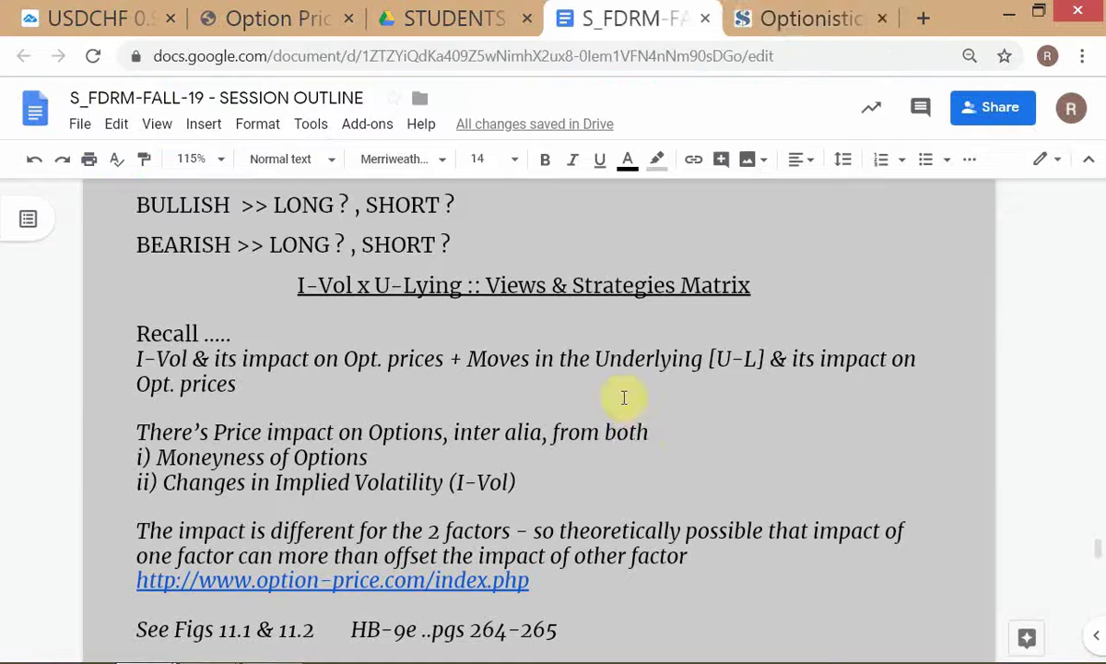
left_click(742, 17)
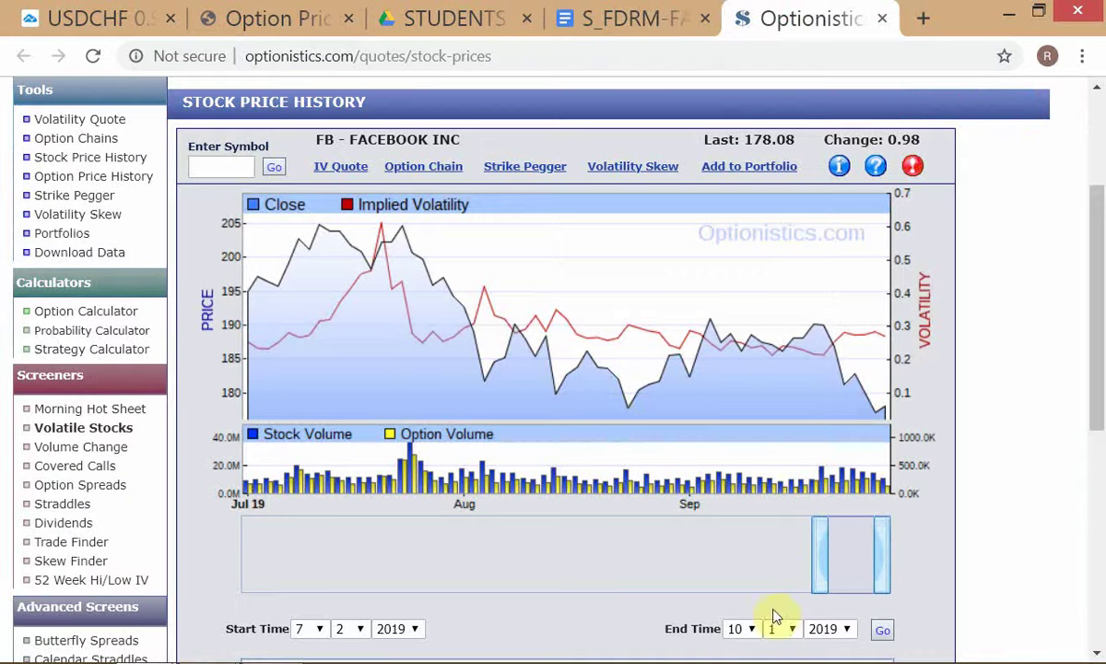
left_click_drag(818, 542, 240, 578)
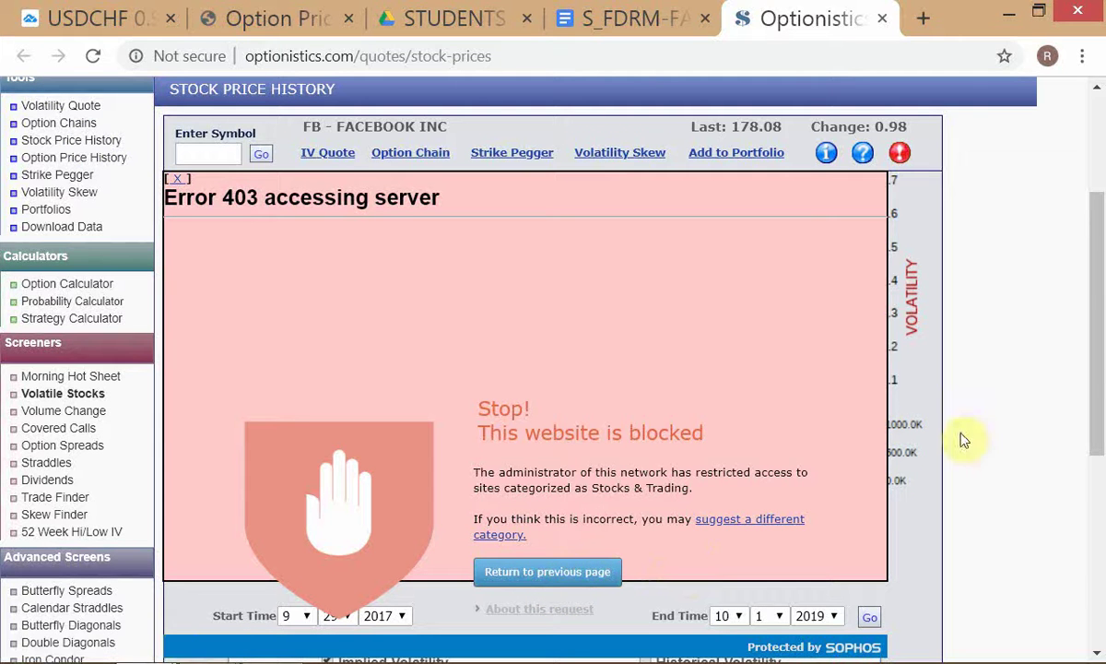
left_click(547, 580)
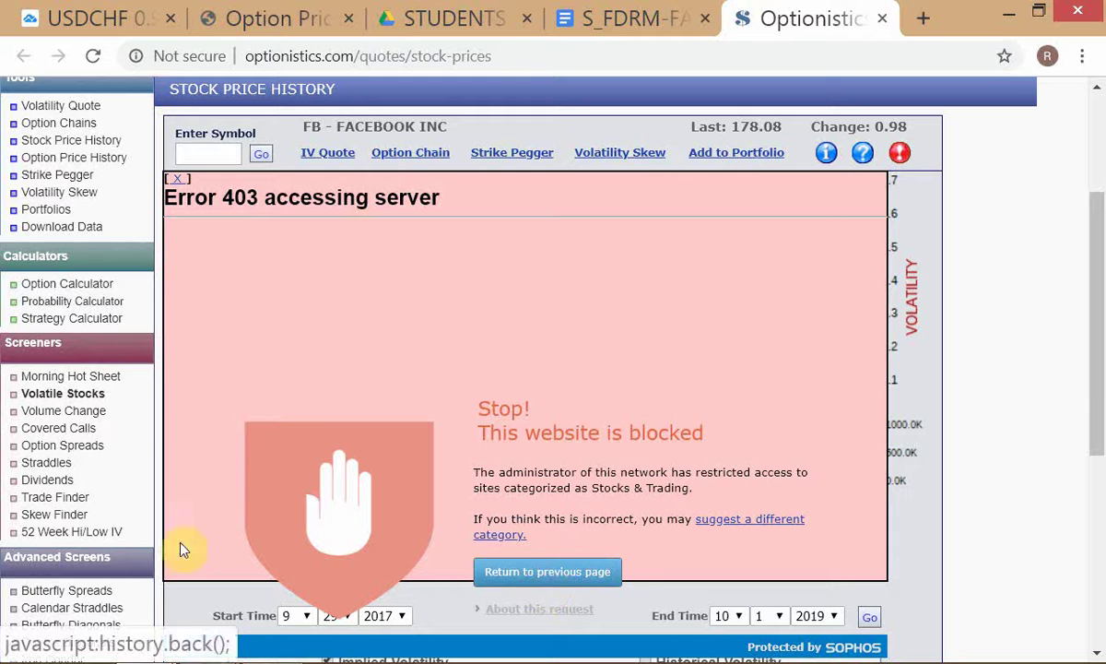
Step: Close the blocked Optionistics page and re-examine ORCL's volatility table and one-year volatility chart on IVolatility
left_click(882, 19)
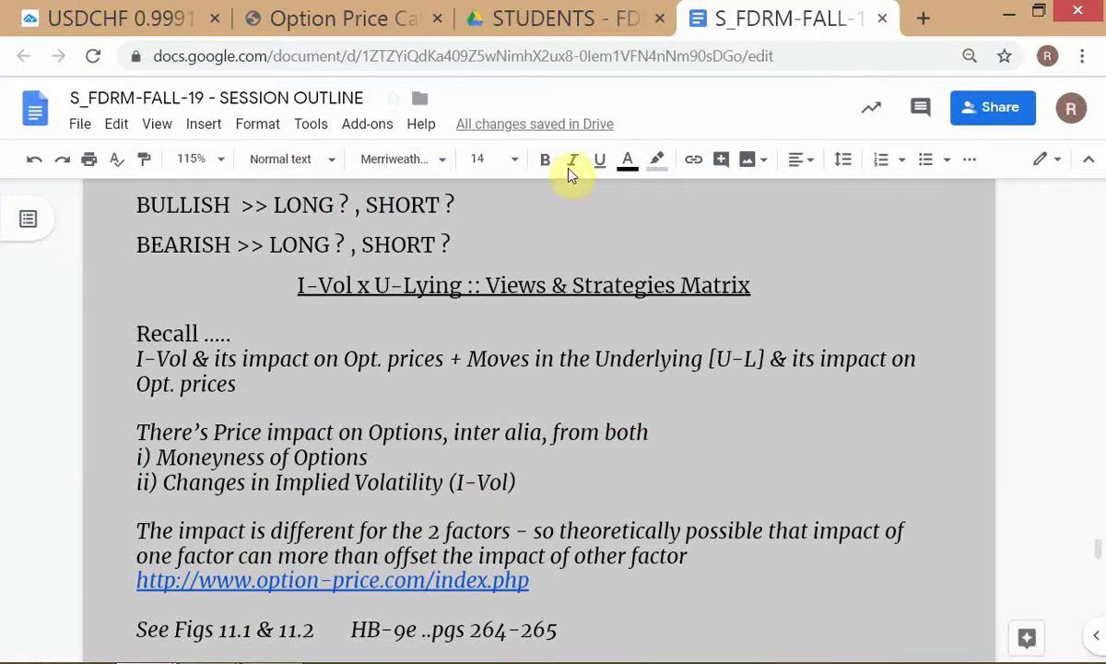
key("alt+Tab")
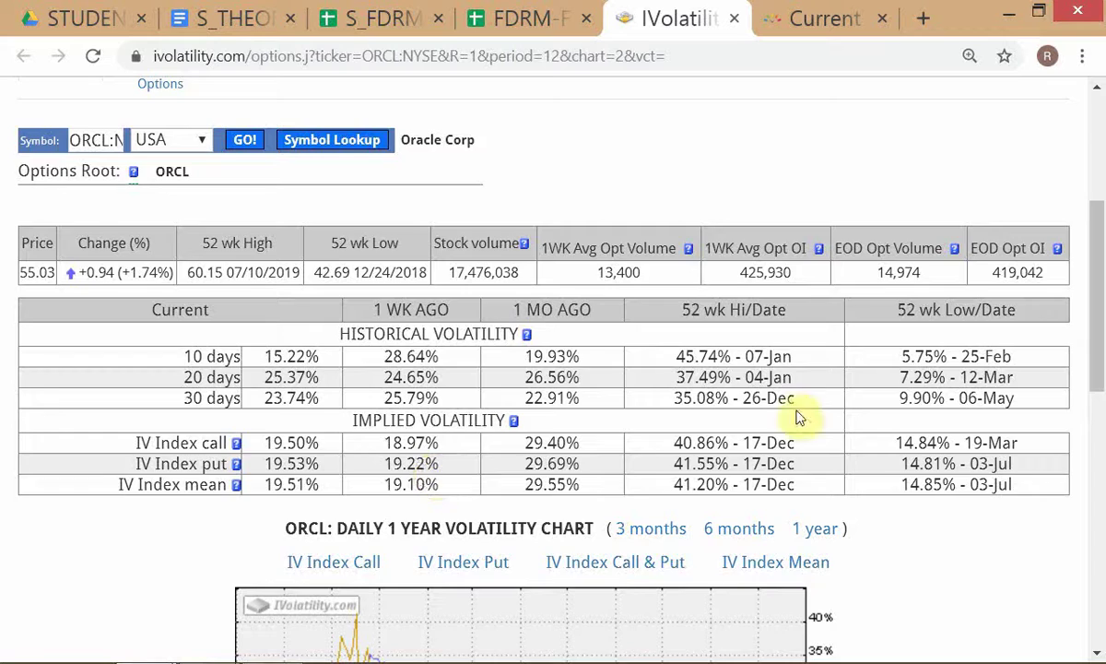
scroll(798, 418, "down", 3)
scroll(802, 421, "down", 1)
scroll(802, 421, "up", 1)
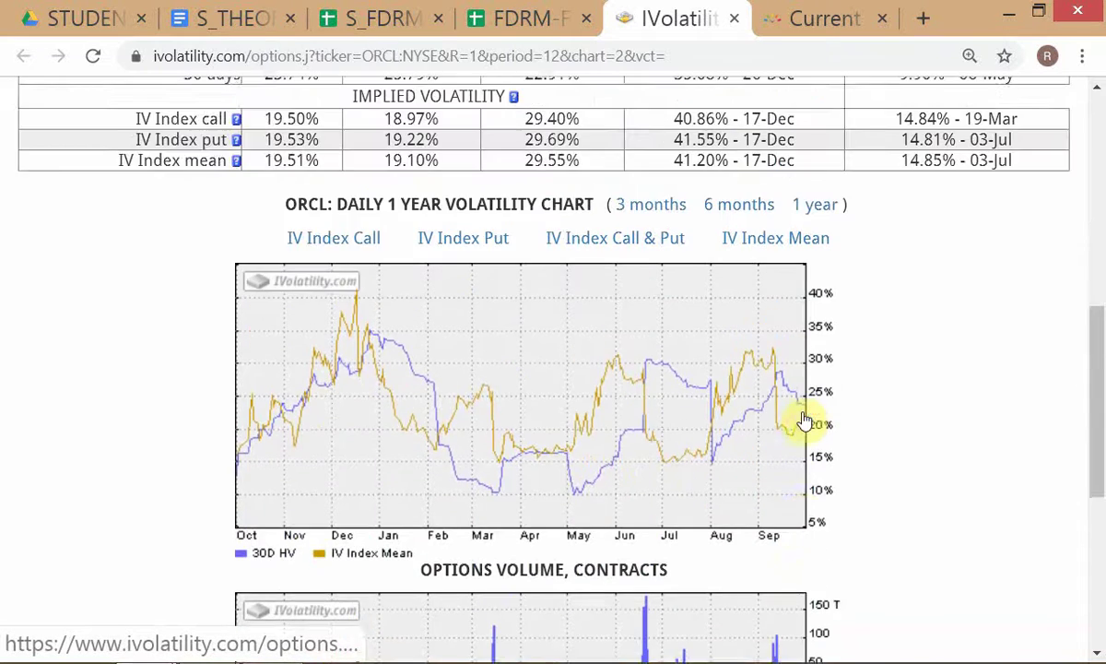
scroll(803, 421, "up", 6)
scroll(803, 421, "down", 2)
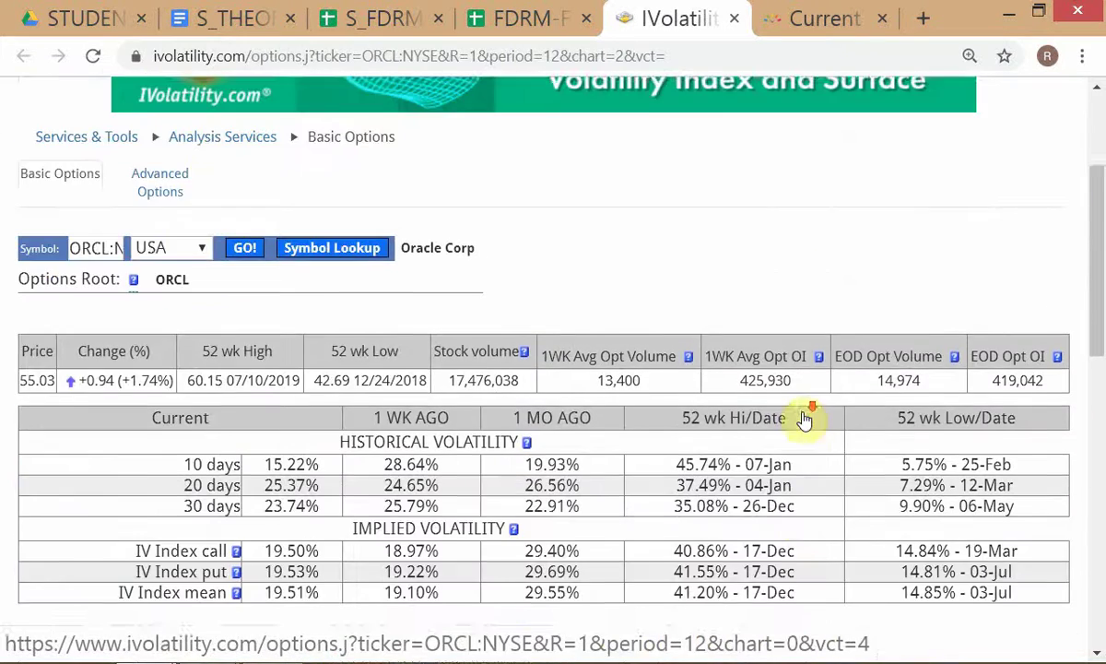
scroll(802, 419, "down", 2)
Step: Review option trading rules OTR-1 to OTR-3 in the S_THEORY document, checking them against the session outline's "Recall" notes
left_click(195, 22)
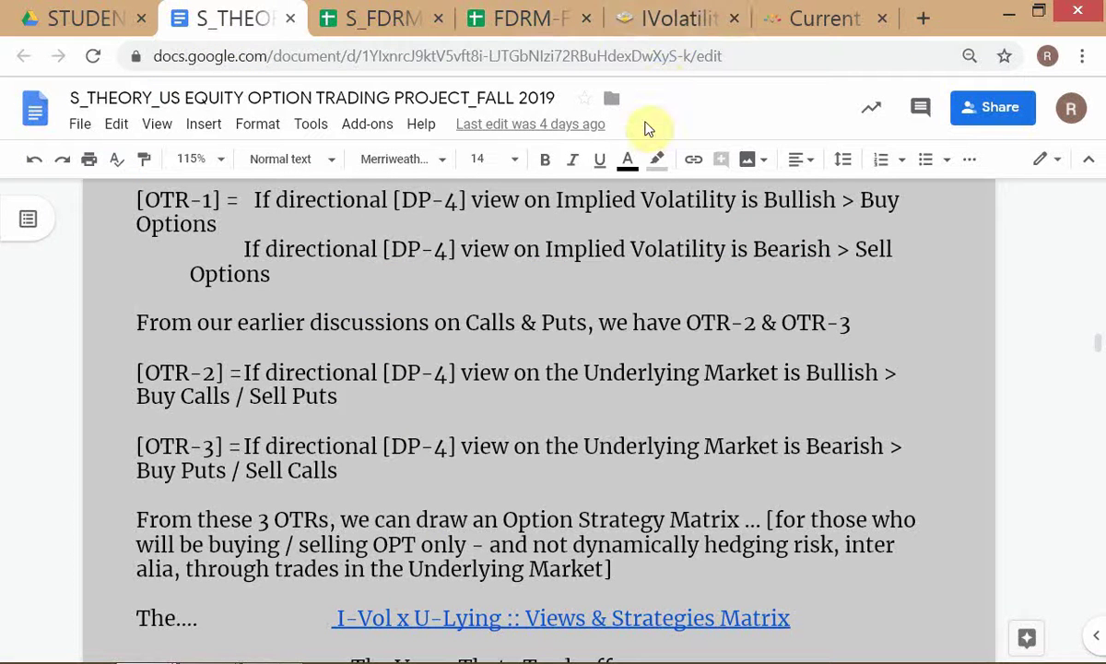
mouse_move(985, 657)
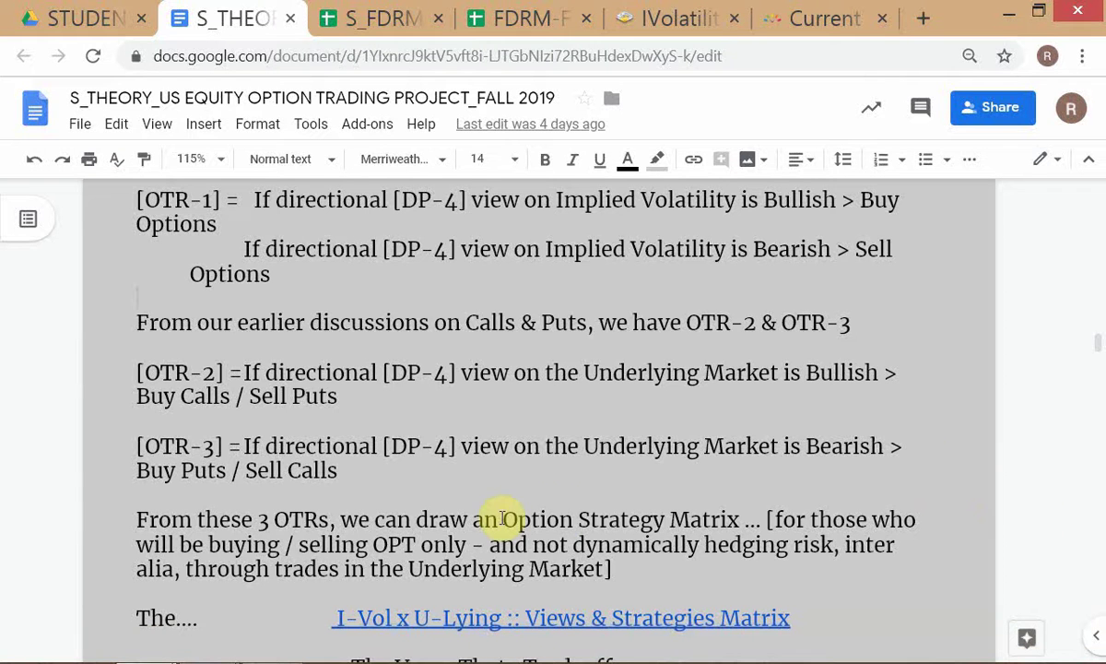
key("alt+Tab")
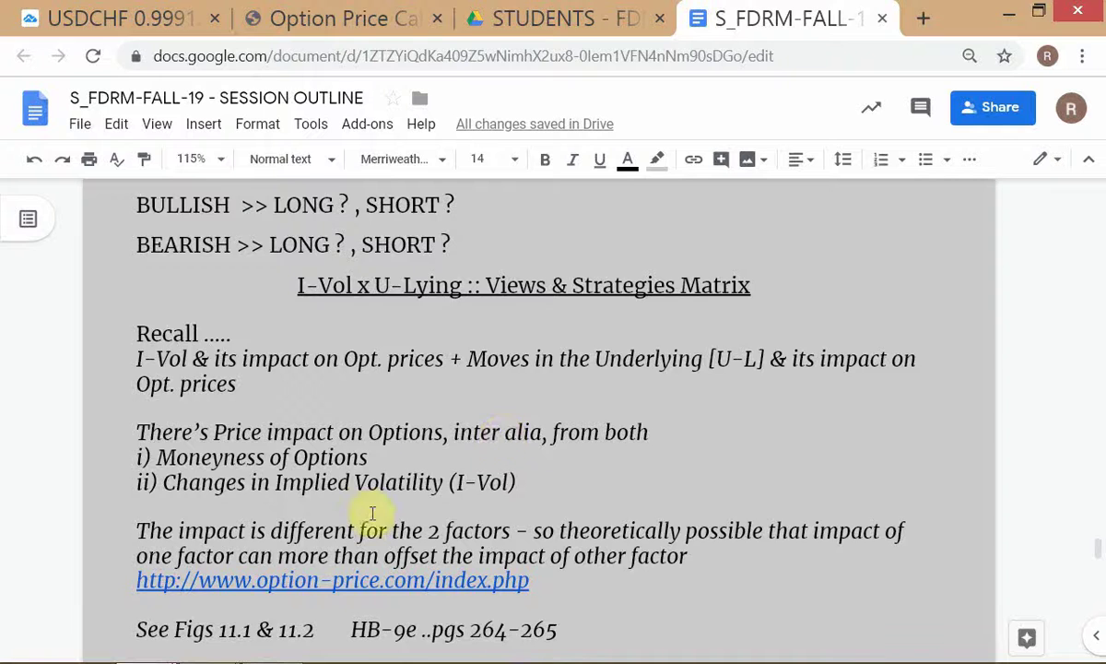
key("alt+Tab")
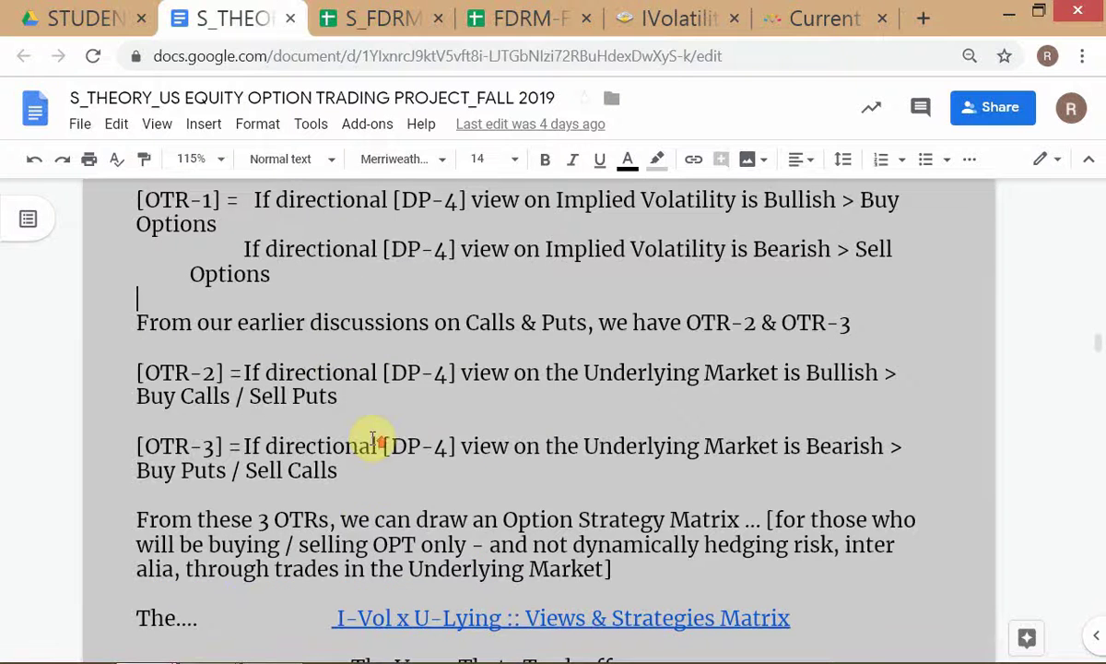
scroll(373, 438, "up", 5)
scroll(378, 438, "down", 4)
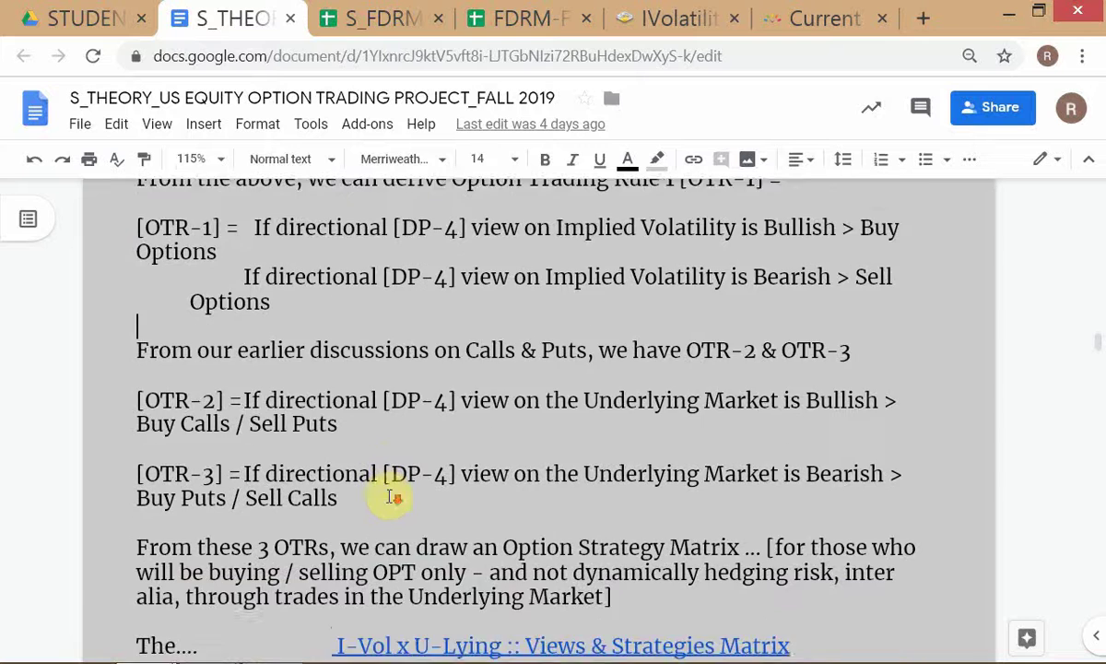
scroll(394, 498, "down", 1)
key("alt+Tab")
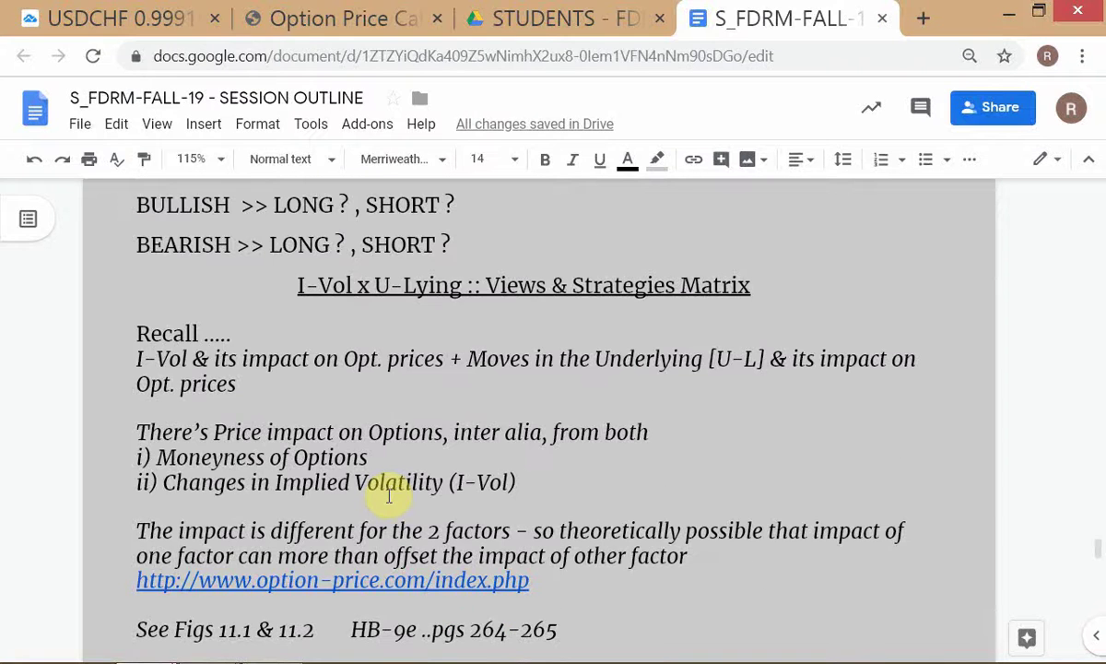
key("alt+Tab")
key("Tab")
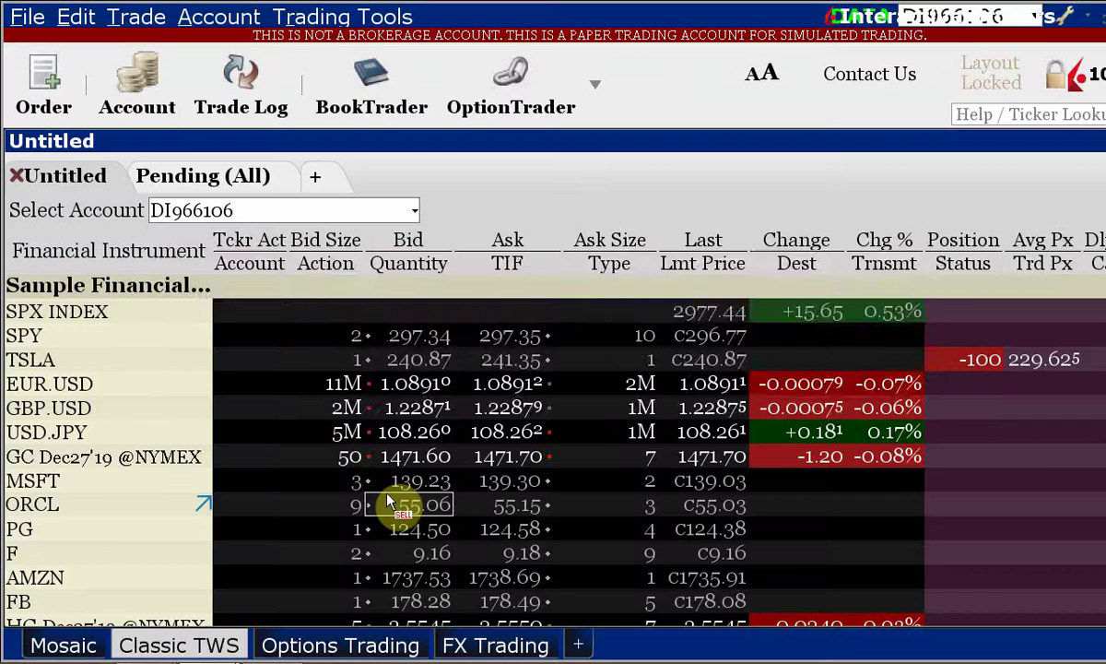
key("alt+Tab")
key("Tab")
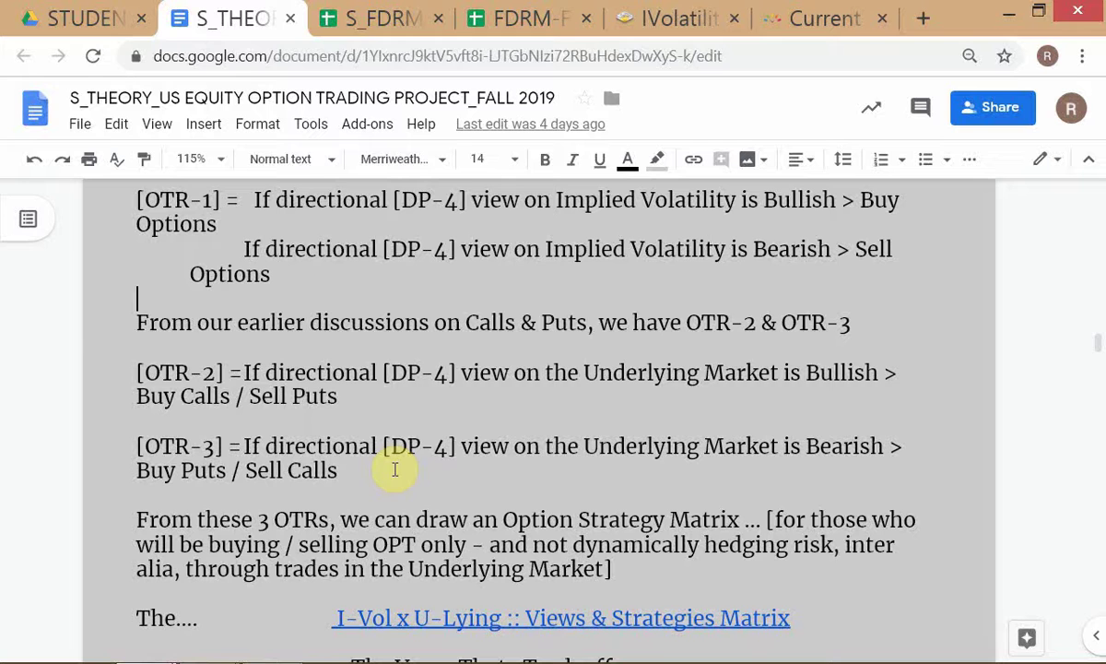
Step: View the OPT Strat. Matrix sheet in FDRM-FALL-19_CALC and compare it with ORCL's volatility table and chart on IVolatility
left_click(803, 21)
left_click(526, 19)
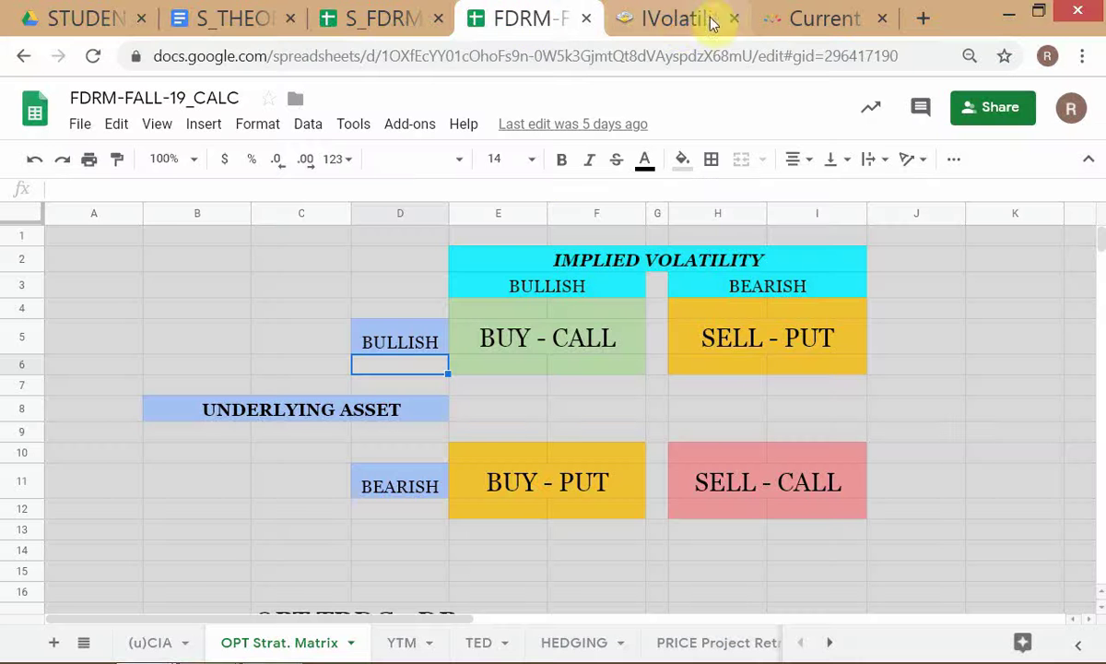
left_click(677, 27)
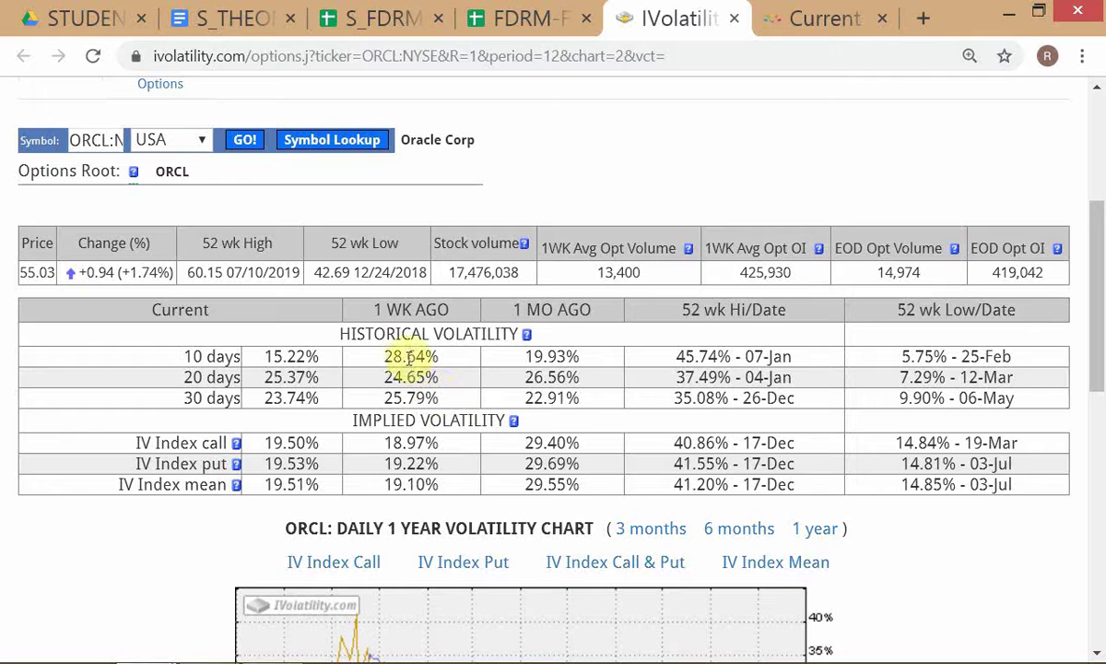
scroll(894, 536, "down", 3)
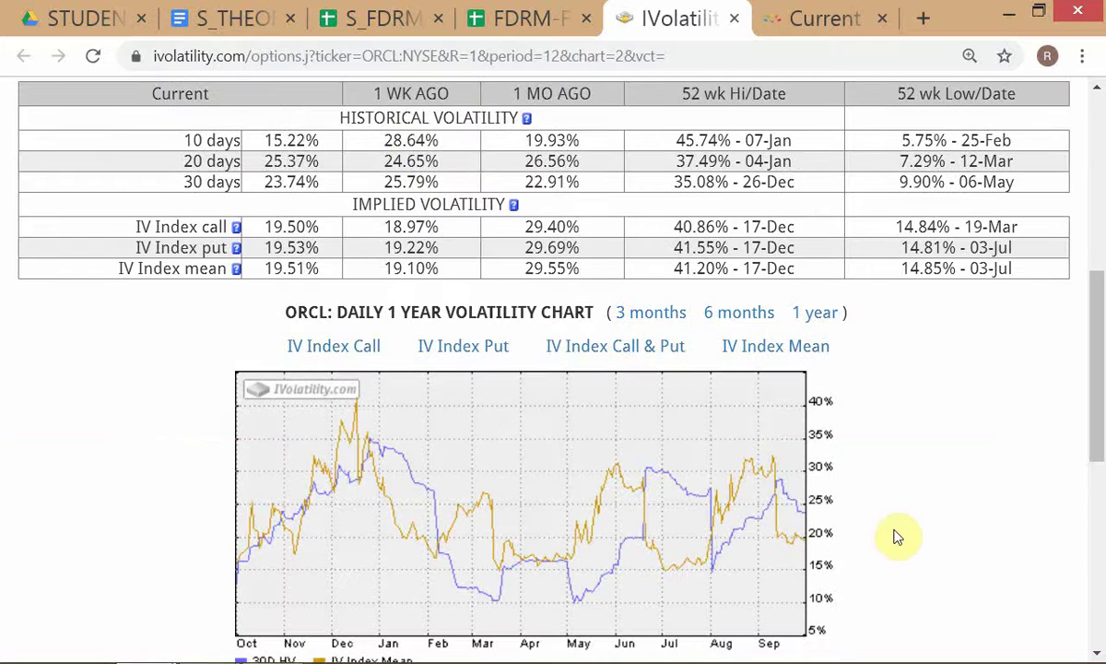
Step: Look up the symbol FB on IVolatility and examine its historical and implied volatility figures and option listings
scroll(913, 502, "up", 3)
scroll(913, 498, "up", 3)
left_click(100, 355)
triple_click(109, 356)
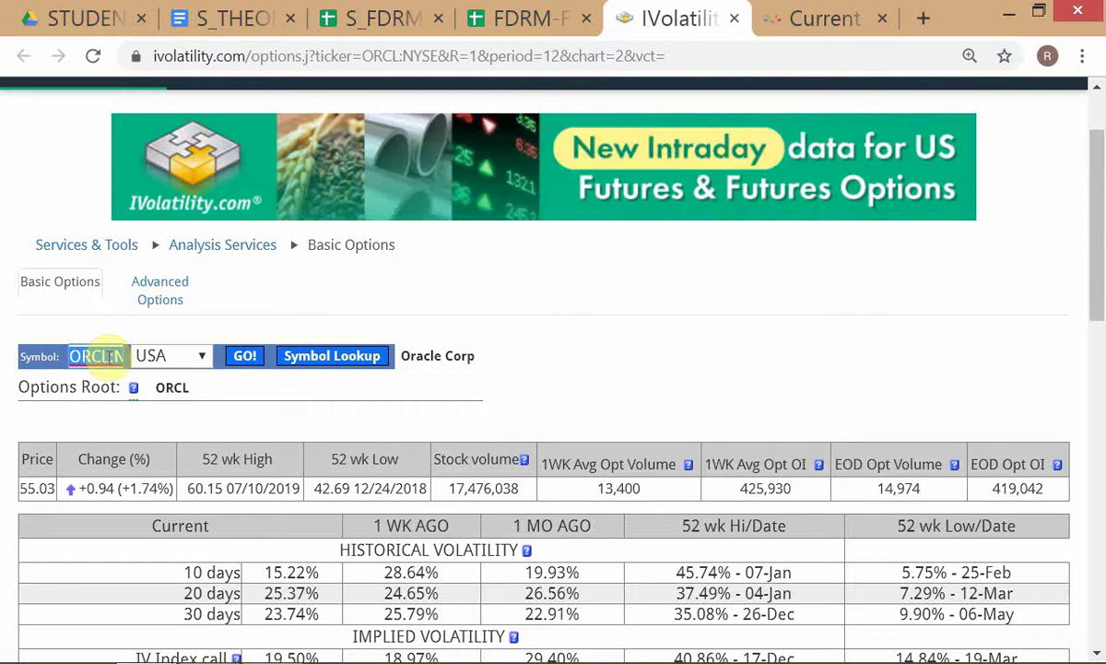
type("fb")
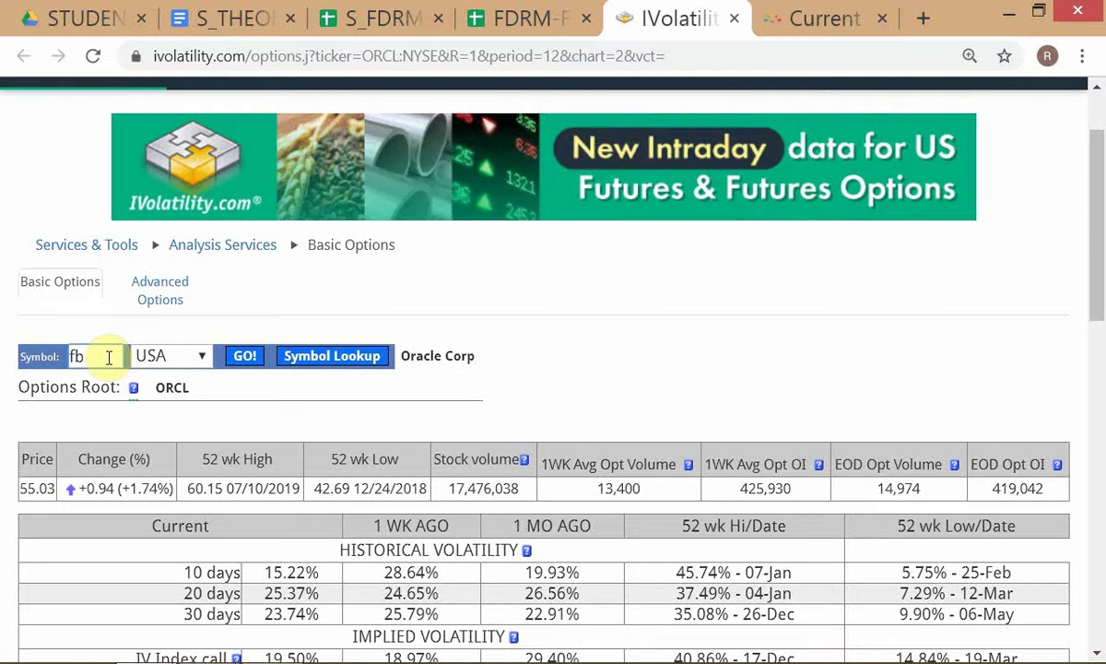
key("Return")
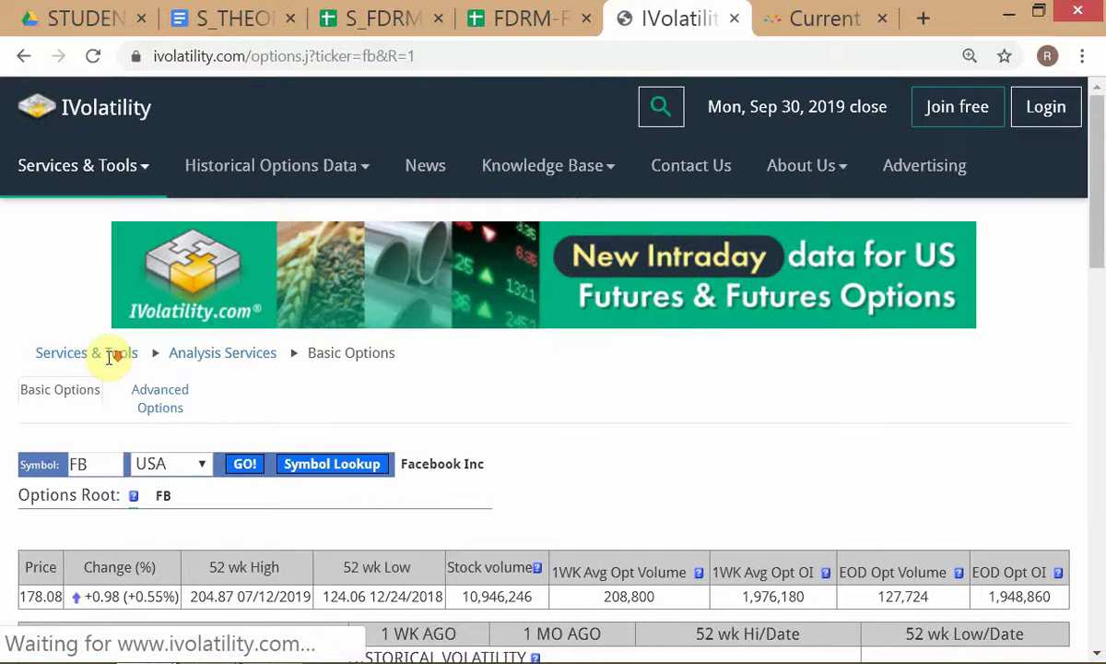
scroll(102, 387, "down", 4)
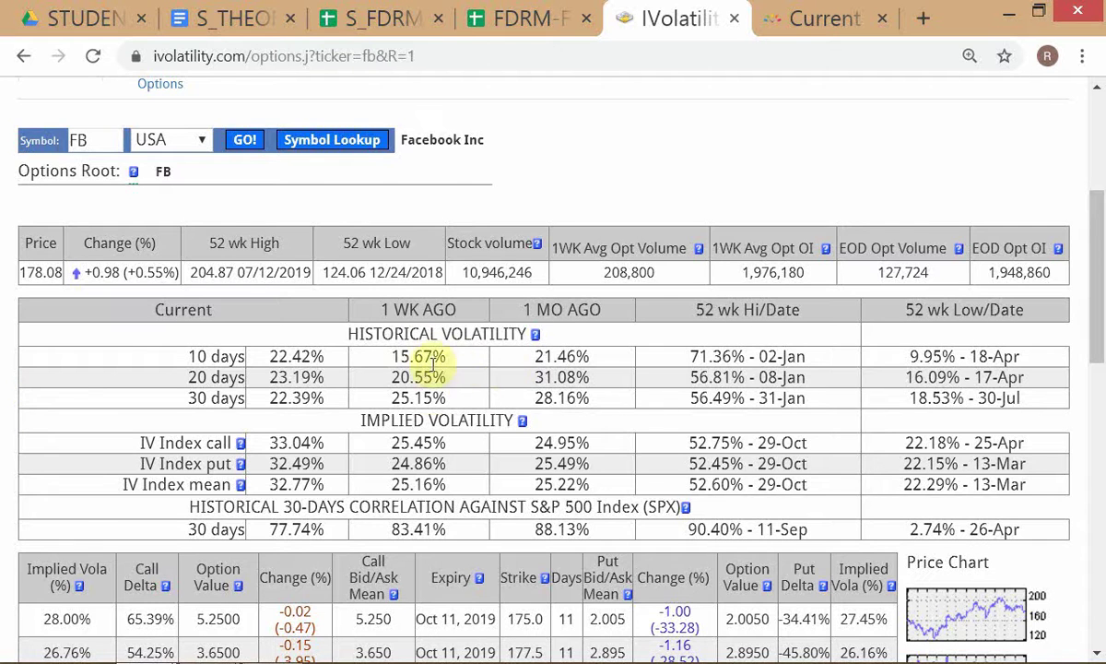
scroll(567, 434, "down", 3)
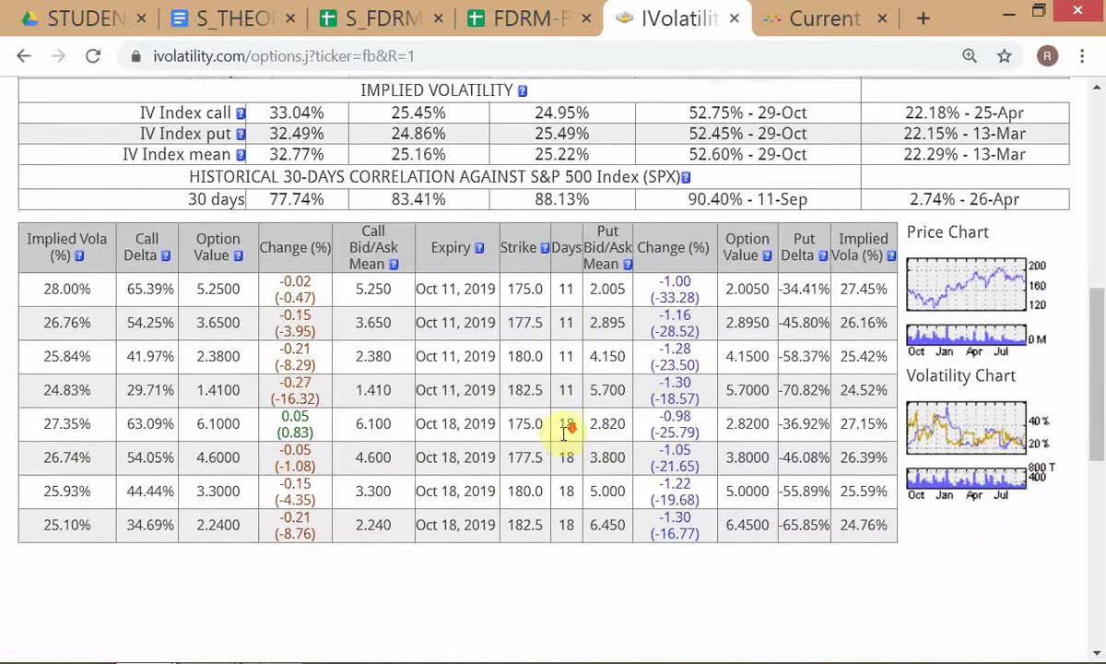
scroll(567, 433, "down", 1)
Step: Open Facebook's one-year price chart on IVolatility, examine its price and volume history, and return to the session outline window
left_click(980, 196)
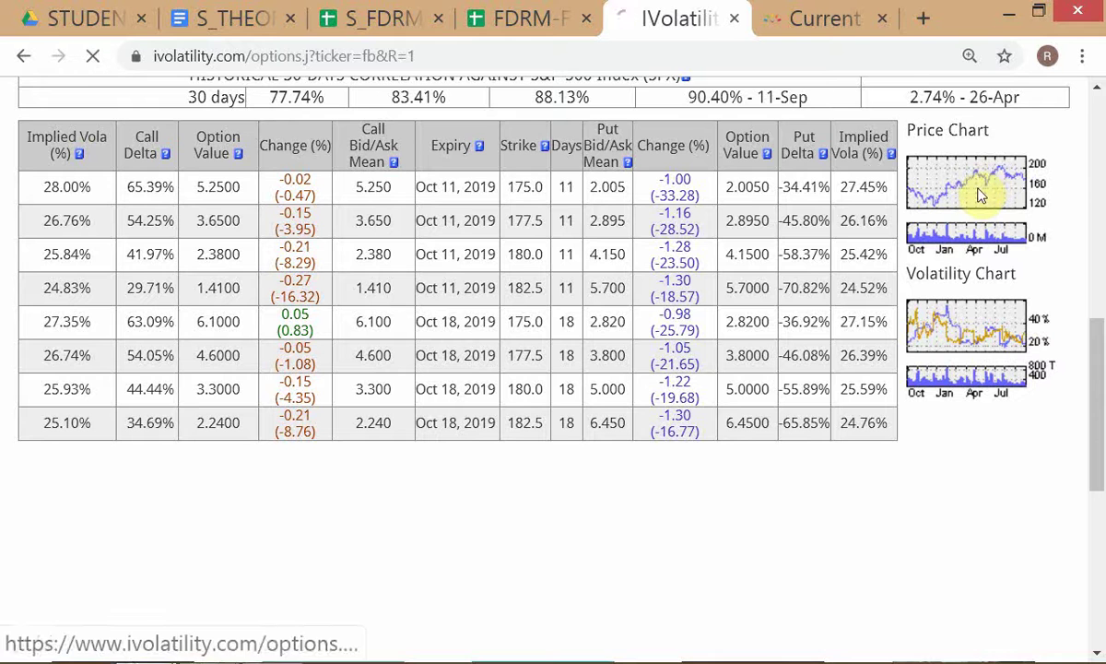
scroll(746, 426, "down", 4)
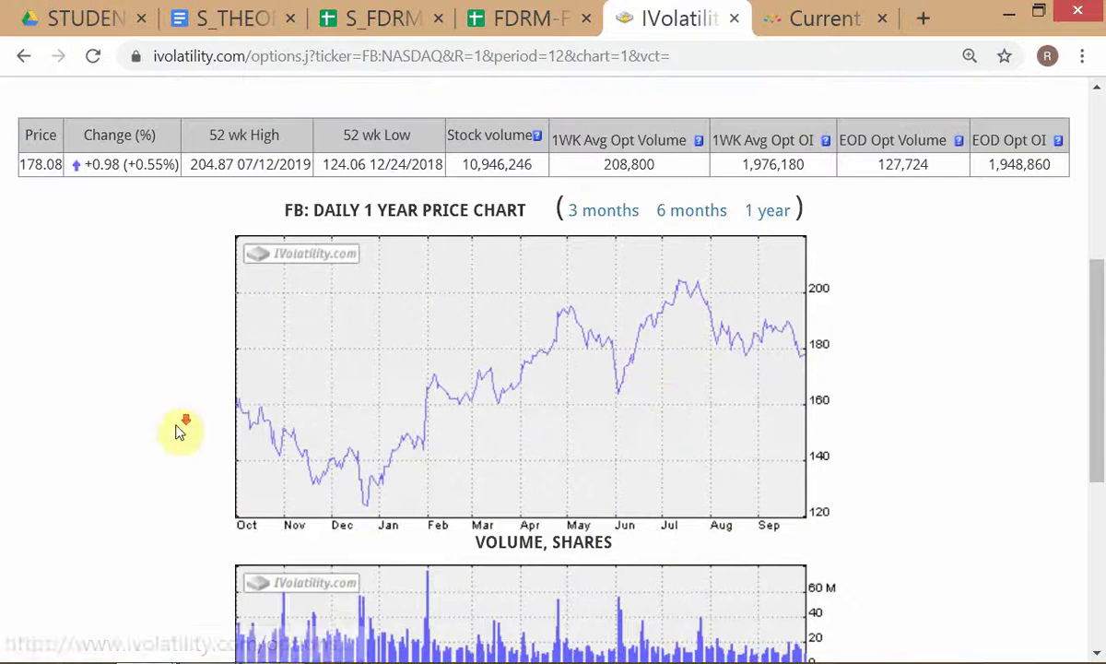
scroll(180, 428, "down", 1)
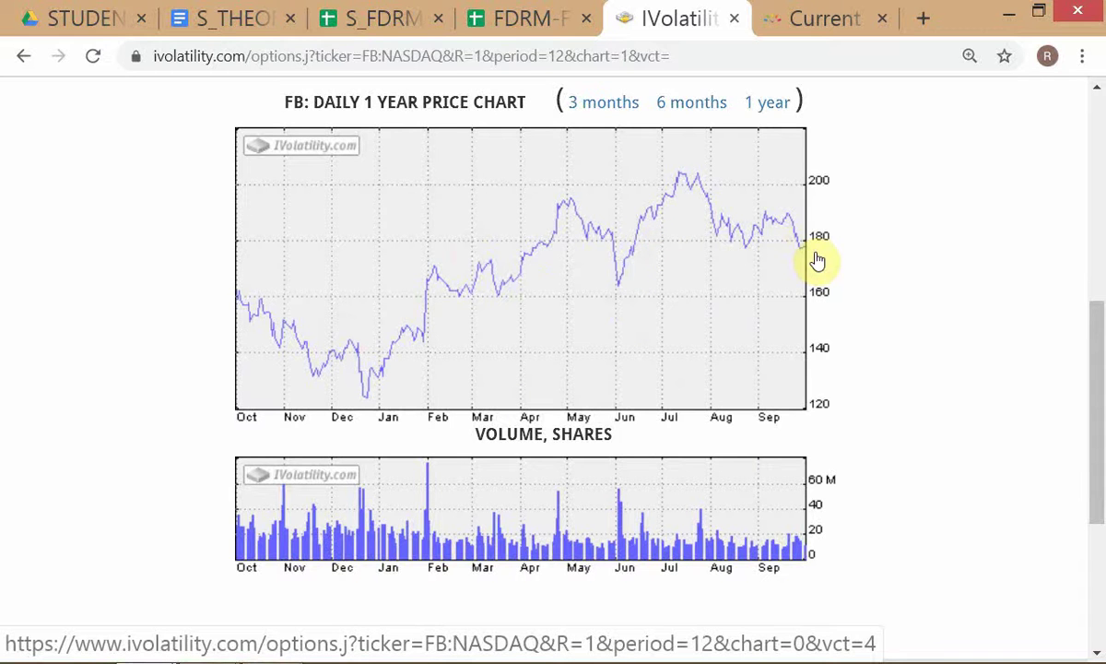
key("alt+Tab")
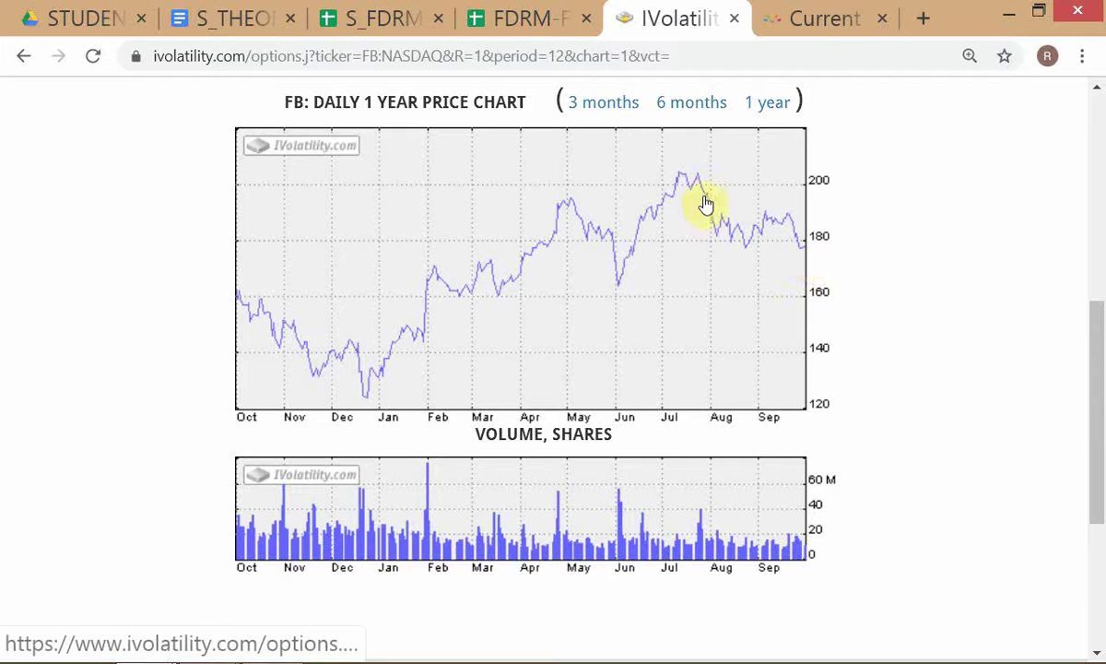
key("alt+Tab")
key("alt+Tab")
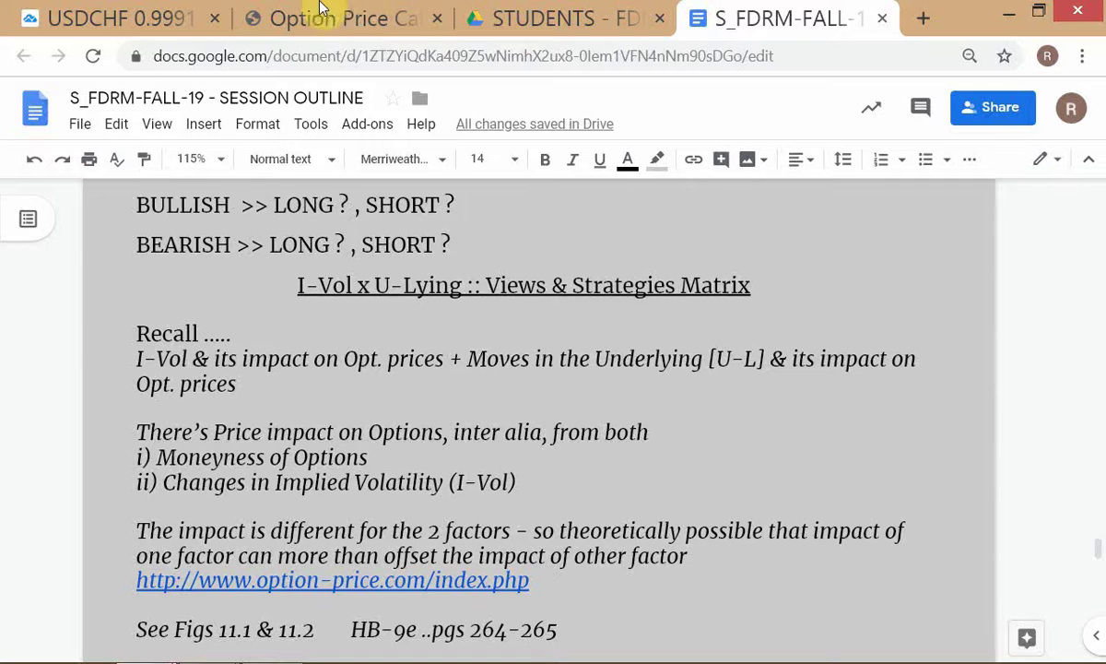
Step: Switch to the TradingView chart and change its symbol from USDCHF to FB
left_click(99, 18)
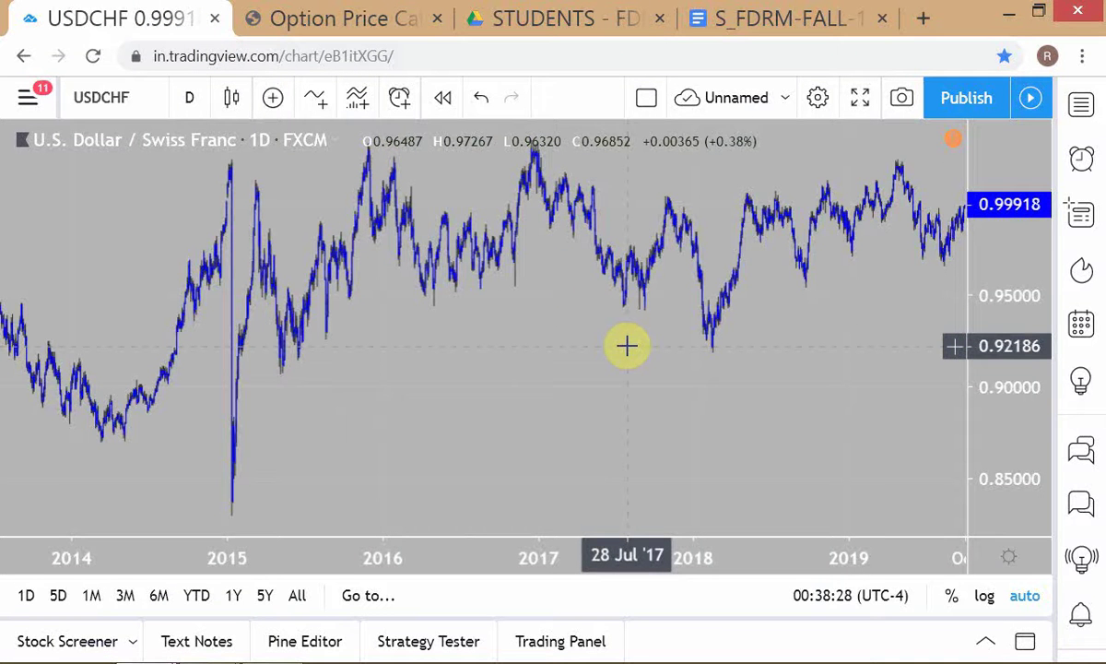
type("FB")
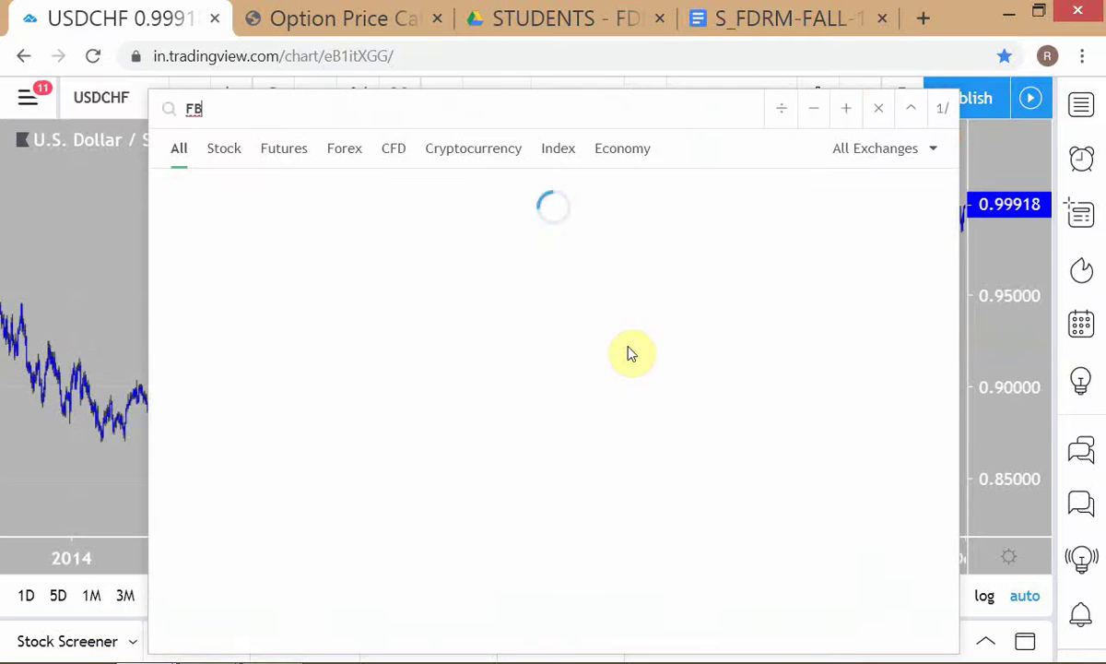
key("Return")
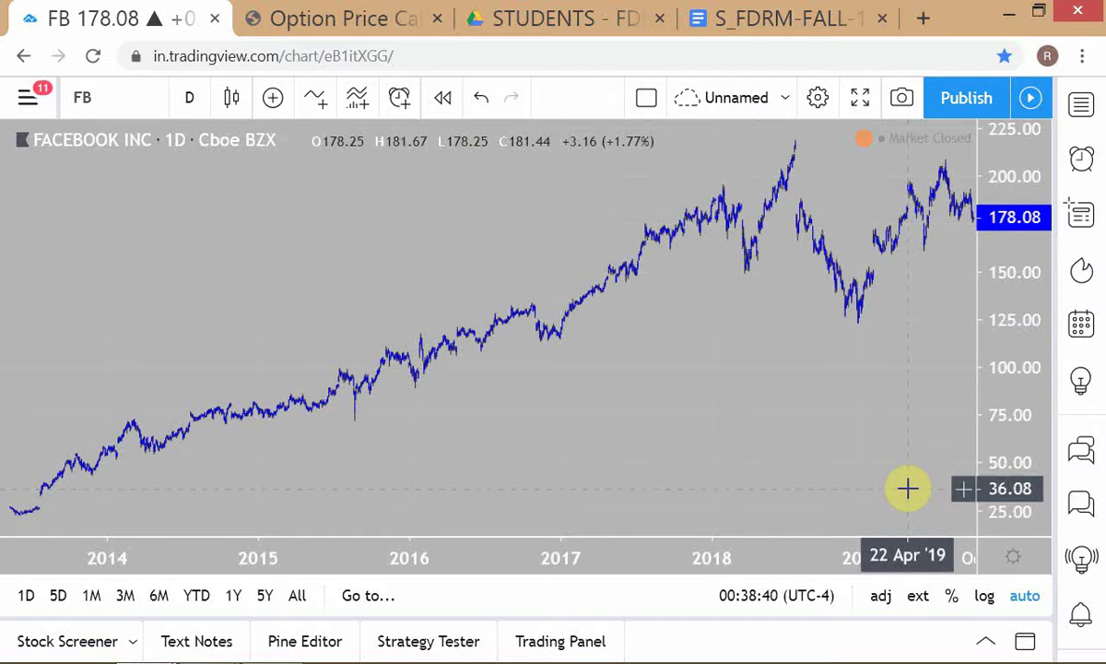
Step: View the Facebook chart at the 1-hour interval and change its interval to 4 hours
type("60")
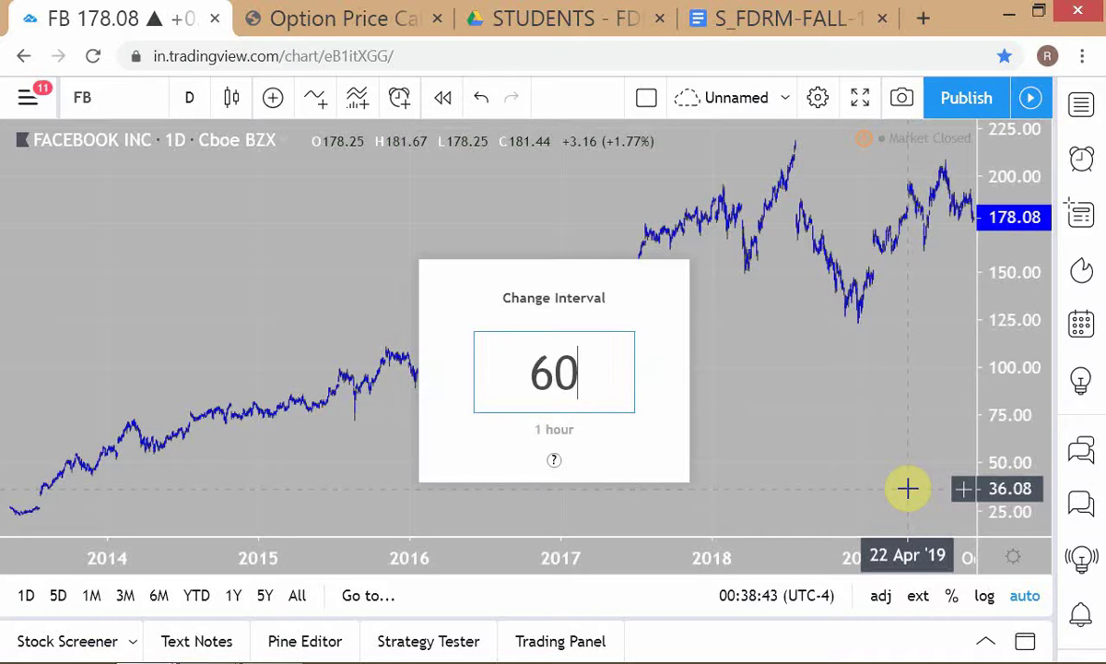
key("Return")
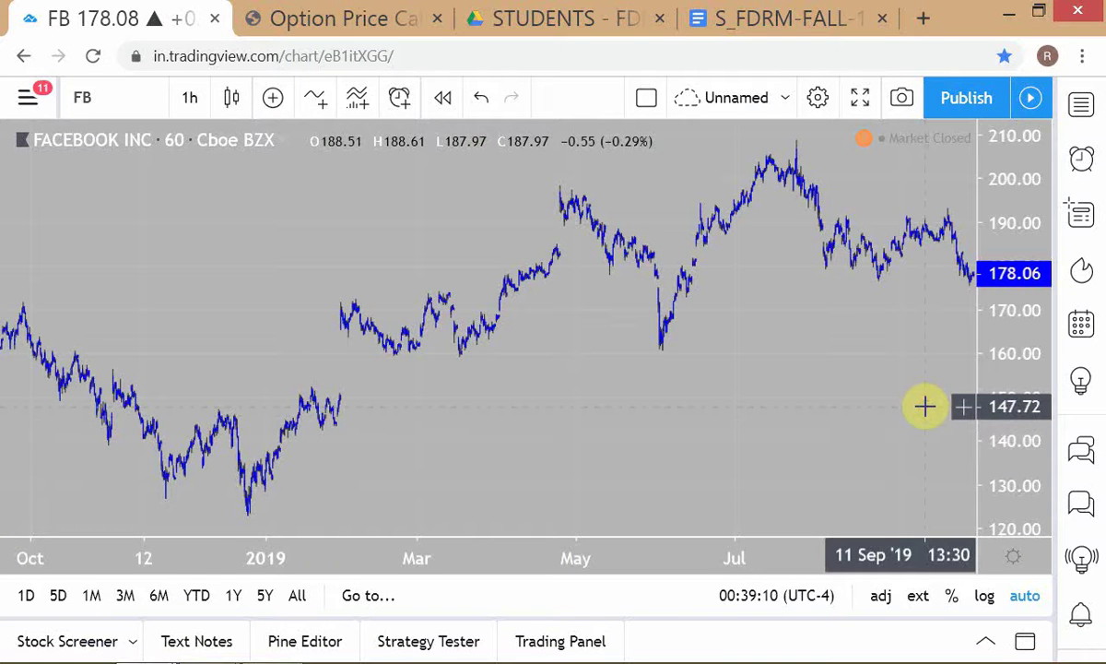
type("240")
key("Return")
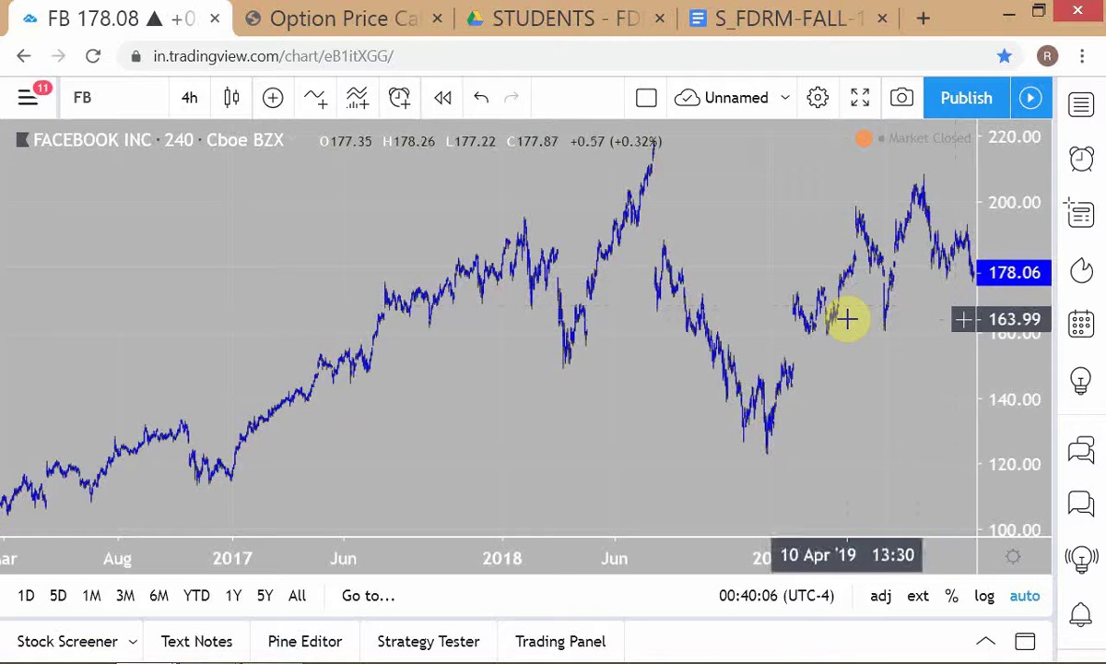
Step: Return to IVolatility and go back from Facebook's price chart to its implied volatility and option listings
key("alt+Tab")
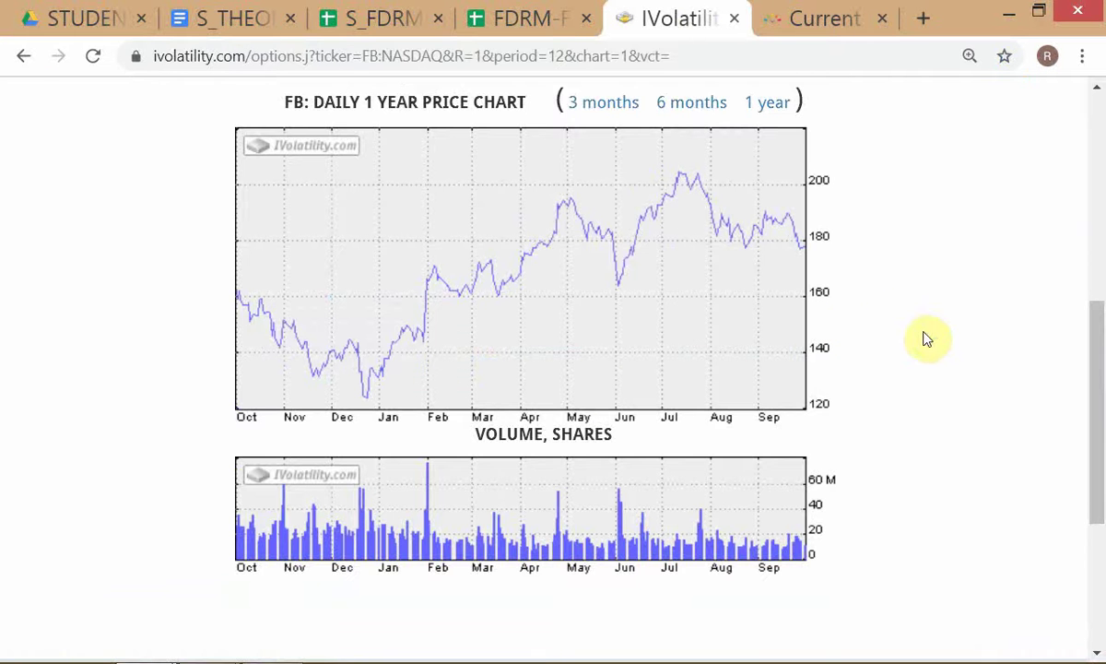
left_click(23, 58)
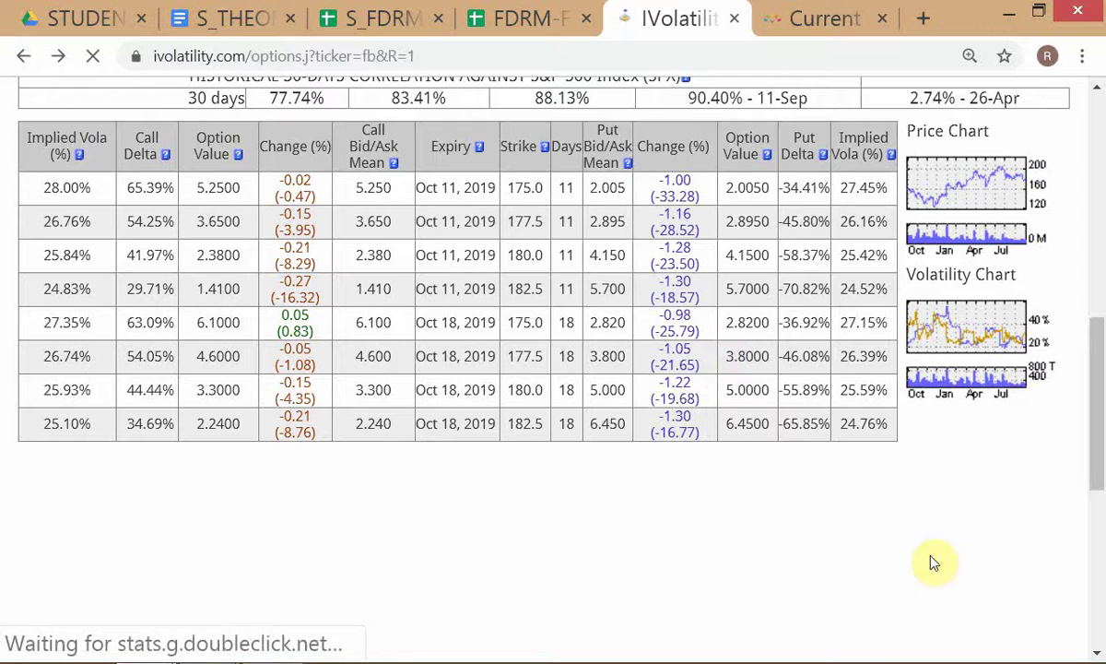
scroll(933, 562, "up", 1)
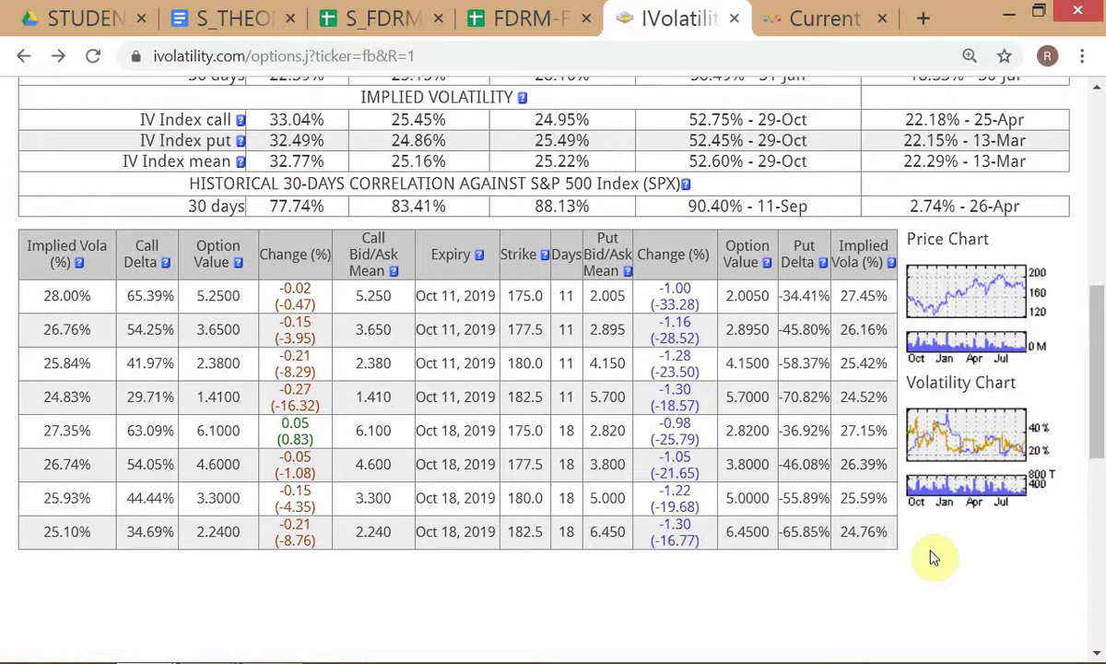